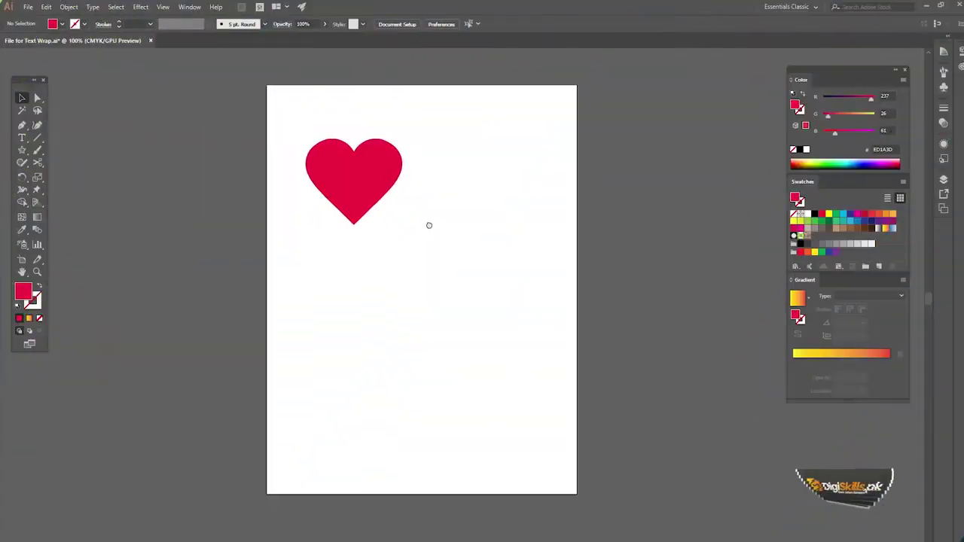
# Step: Move the red heart left onto the pasteboard and drag out a new text area on the page
pyautogui.click(370, 166)
pyautogui.click(351, 142)
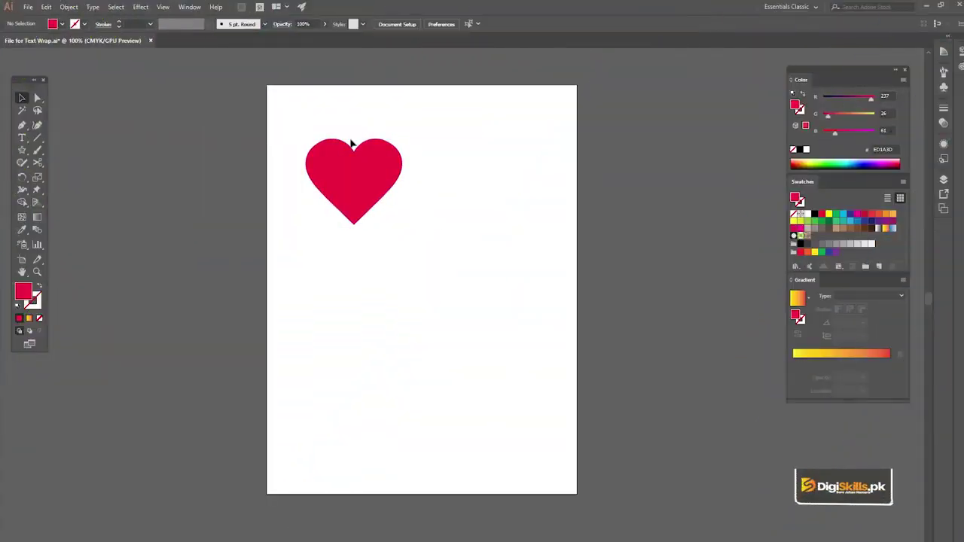
pyautogui.moveTo(374, 180); pyautogui.dragTo(202, 180)
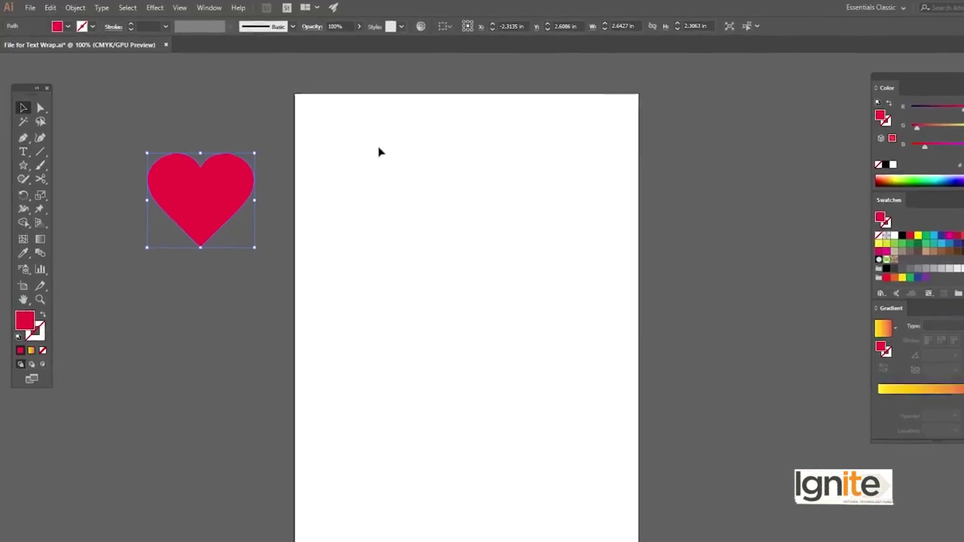
pyautogui.click(29, 190)
pyautogui.moveTo(424, 188); pyautogui.dragTo(728, 541)
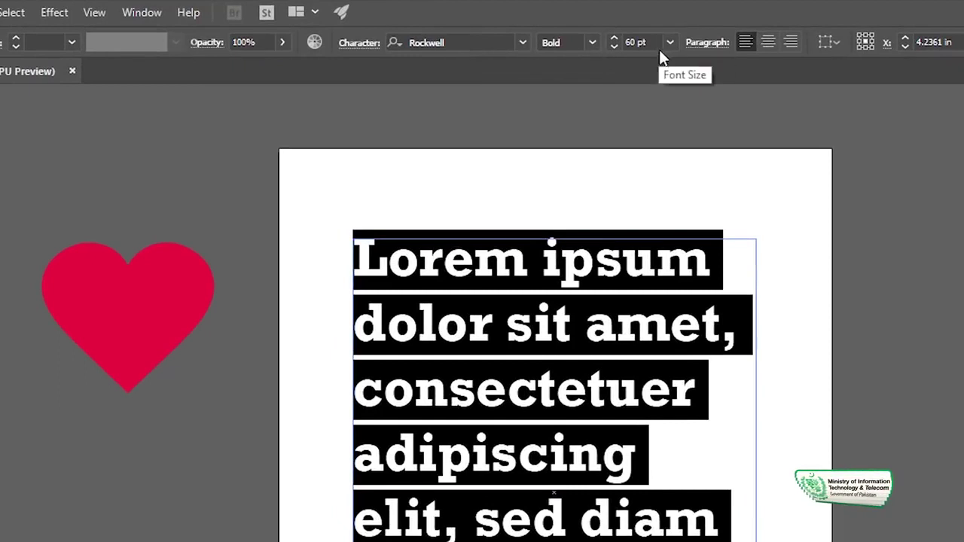
# Step: Set the placeholder text size to 18 pt and search the font field for 'myriadpro'
pyautogui.click(670, 40)
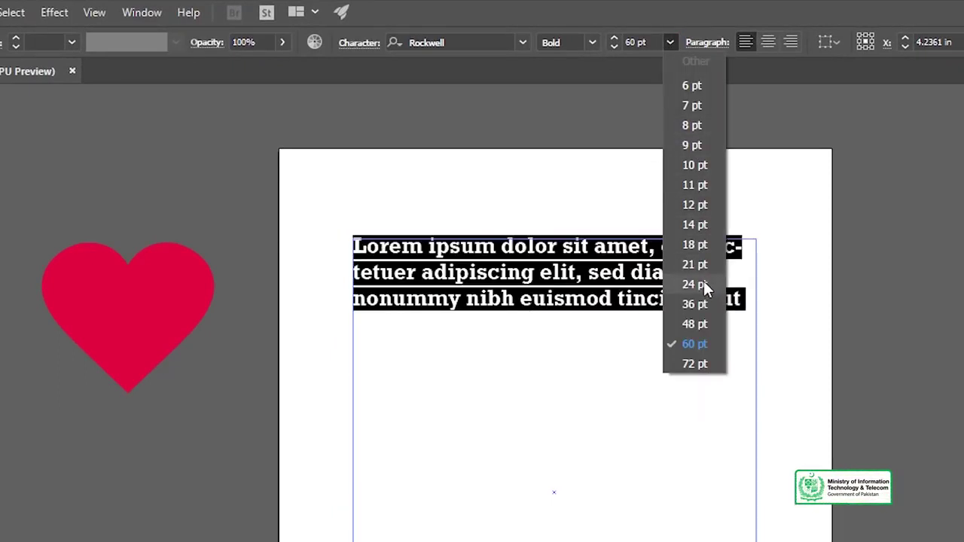
pyautogui.click(700, 245)
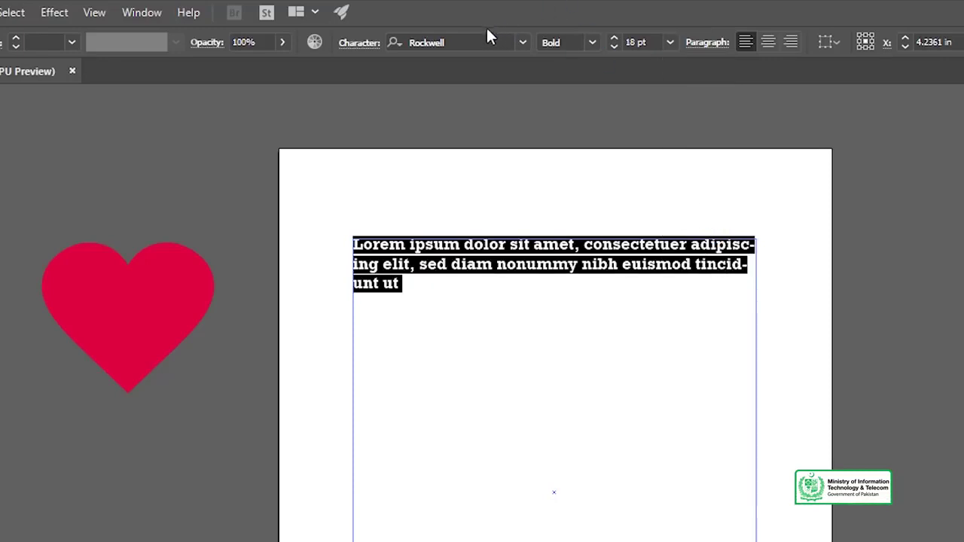
pyautogui.click(481, 38)
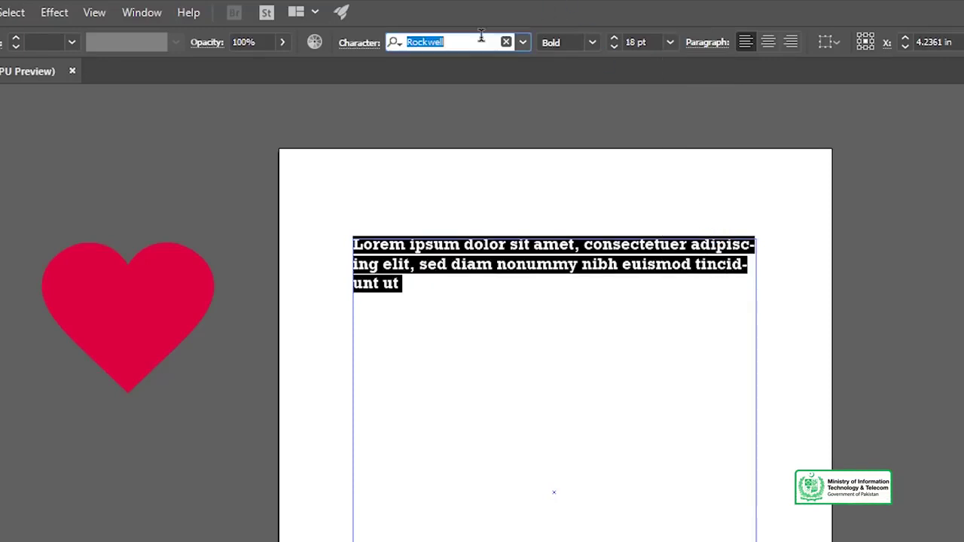
pyautogui.write('my')
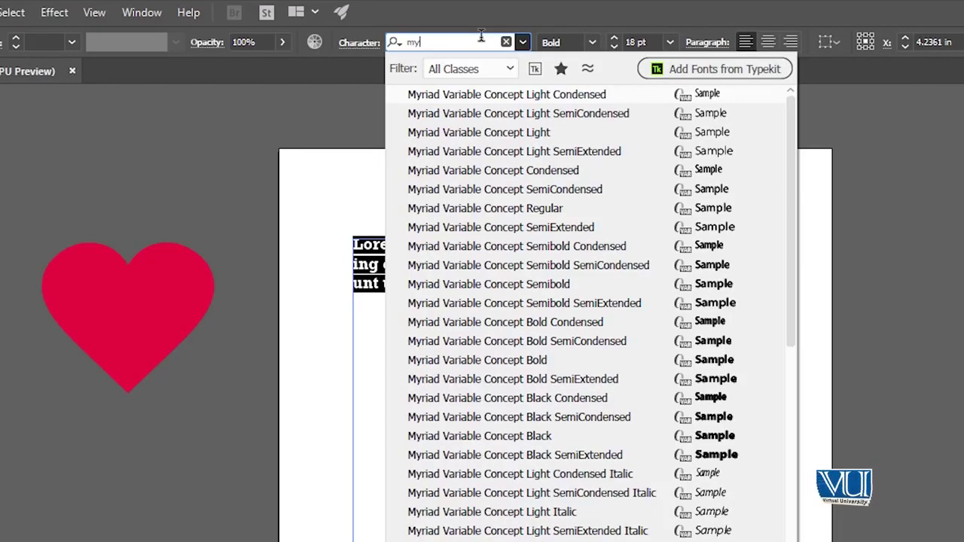
pyautogui.write('riadpro')
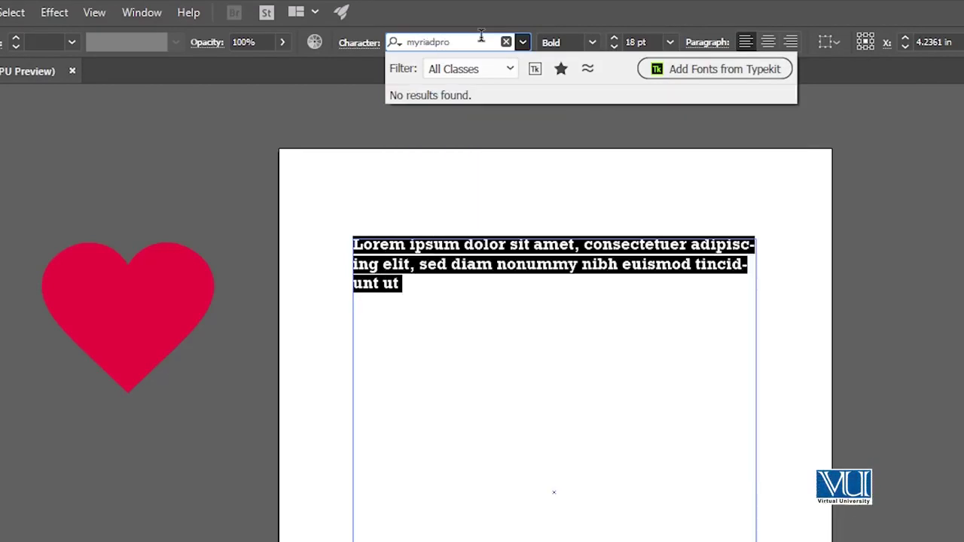
pyautogui.press('Return')
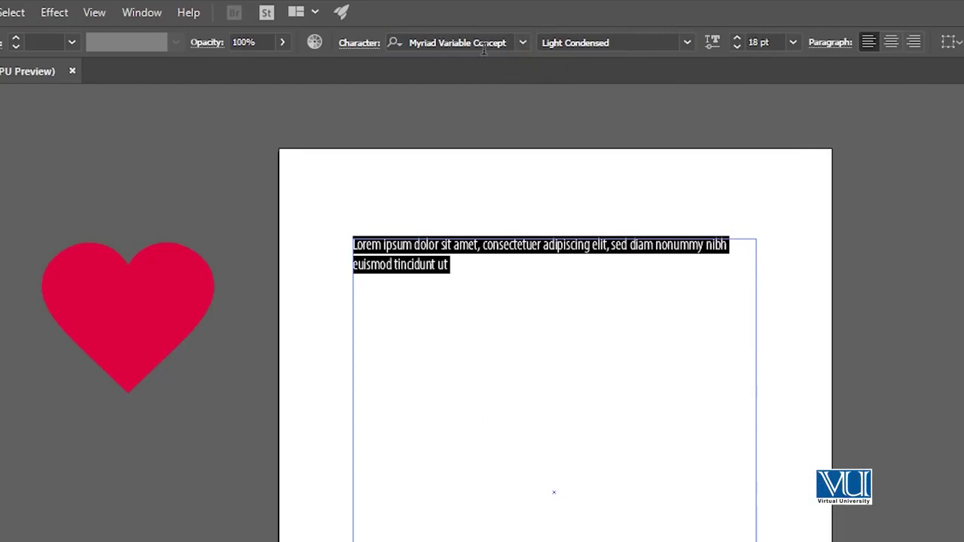
# Step: Search the font list for 'myriad pro' and apply Myriad Pro Regular to the text
pyautogui.click(484, 45)
pyautogui.click(523, 43)
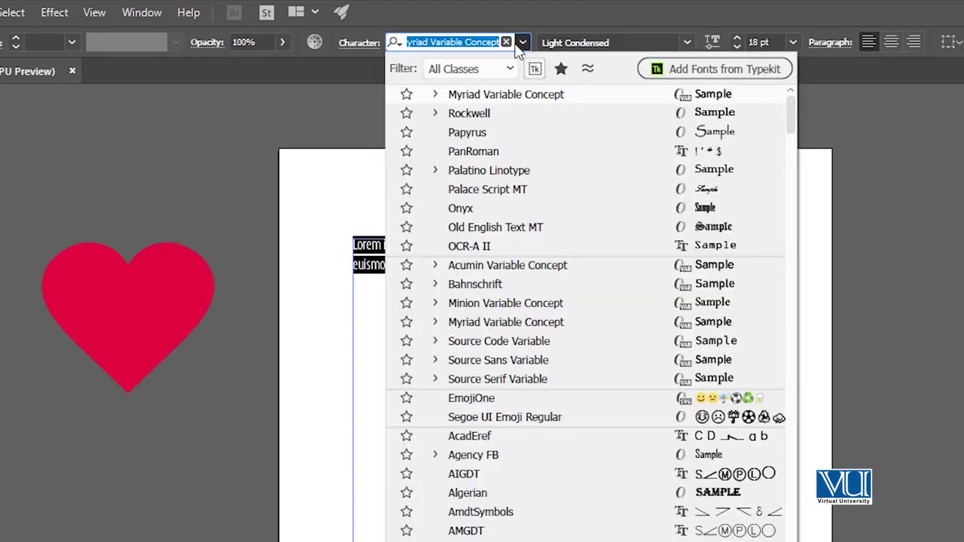
pyautogui.click(512, 98)
pyautogui.click(469, 41)
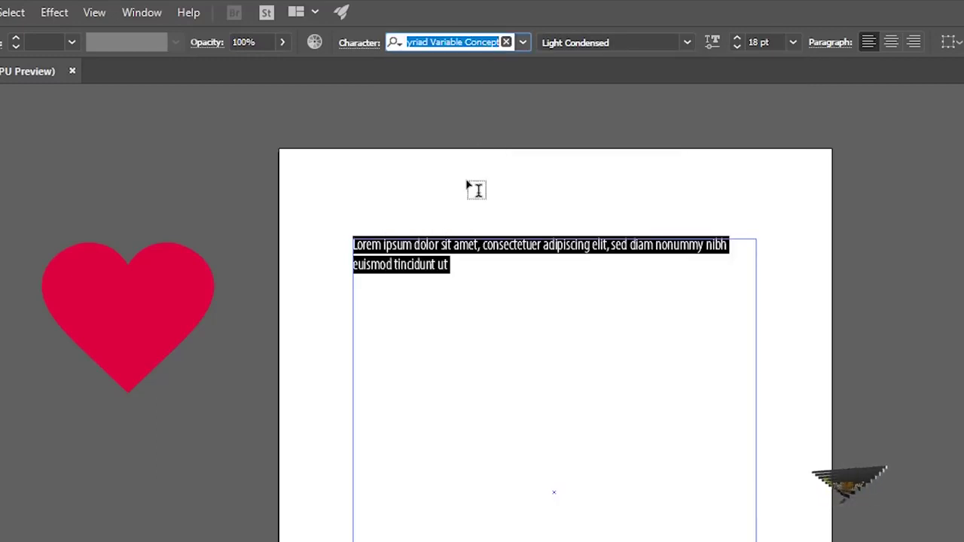
pyautogui.write('m')
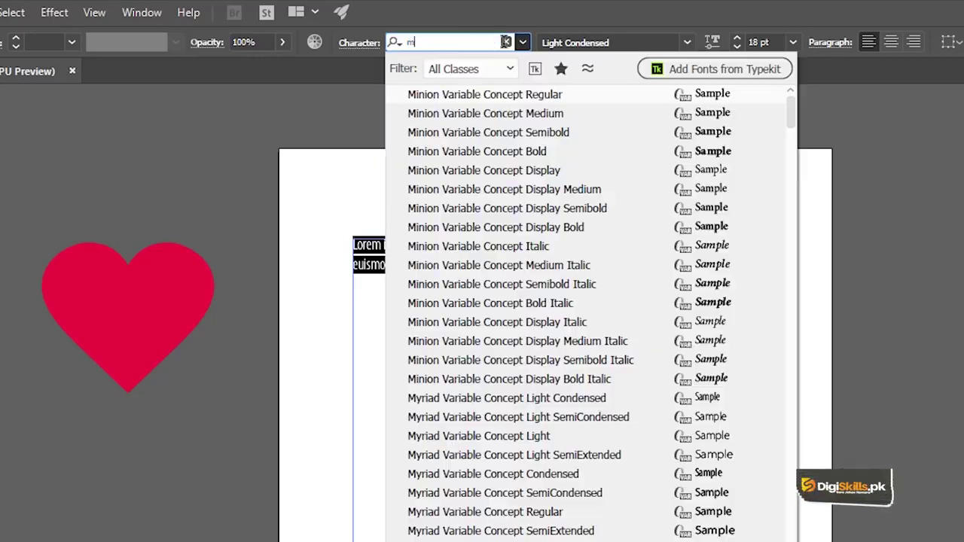
pyautogui.write('yriad ')
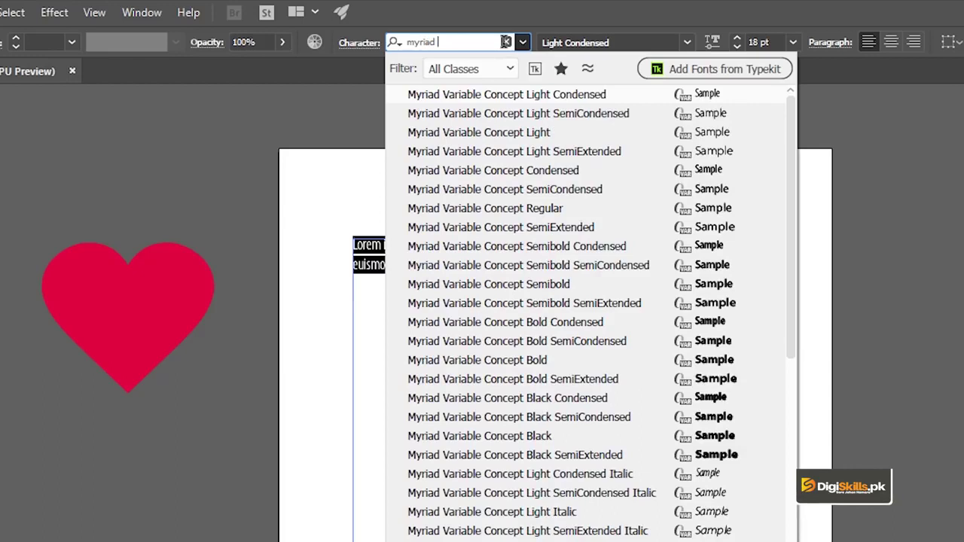
pyautogui.write('pro')
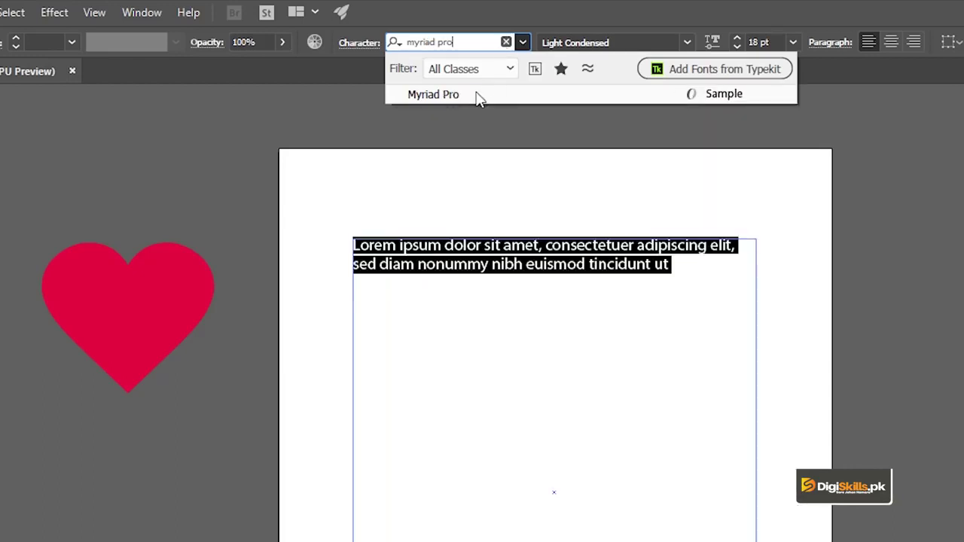
pyautogui.click(465, 100)
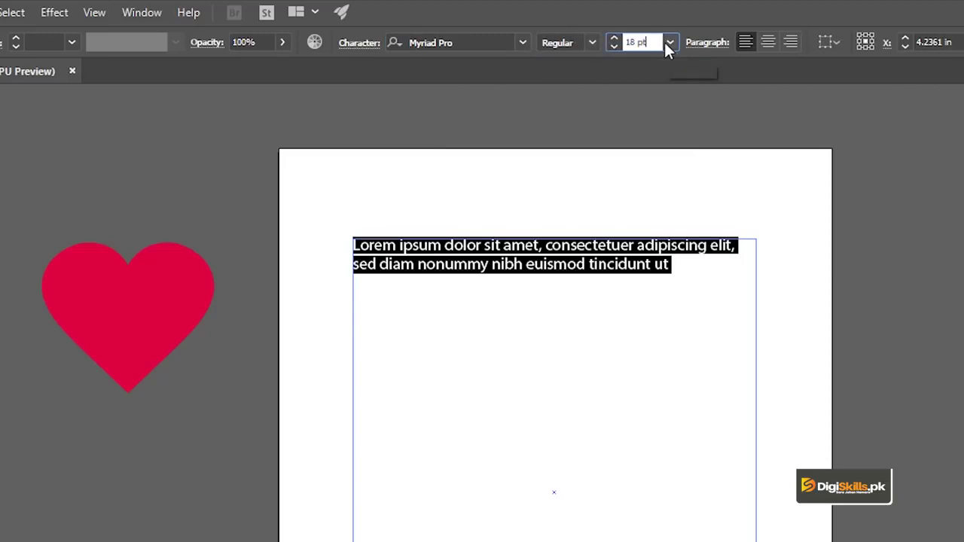
# Step: Paste repeated copies of the Lorem ipsum sentence after the last word to fill the frame
pyautogui.click(680, 275)
pyautogui.press('Escape')
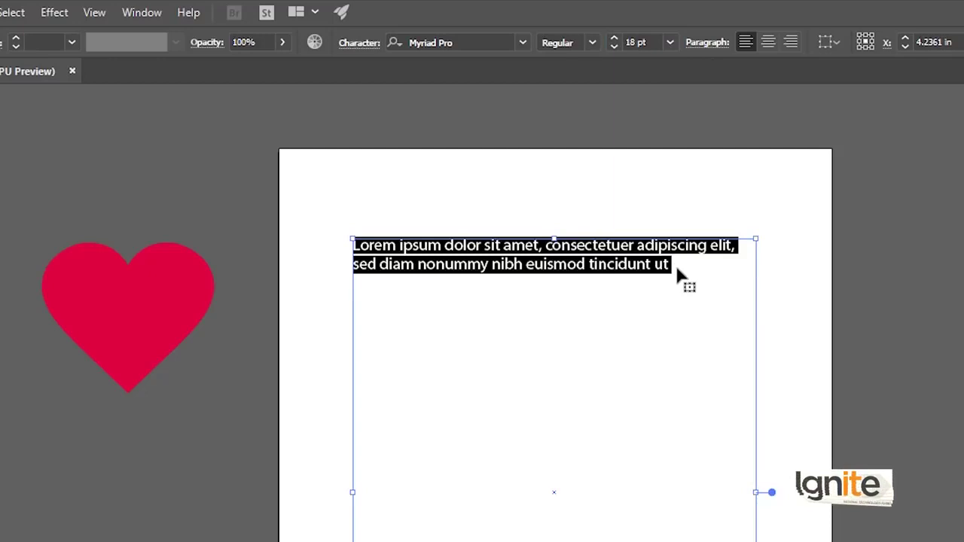
pyautogui.click(674, 264)
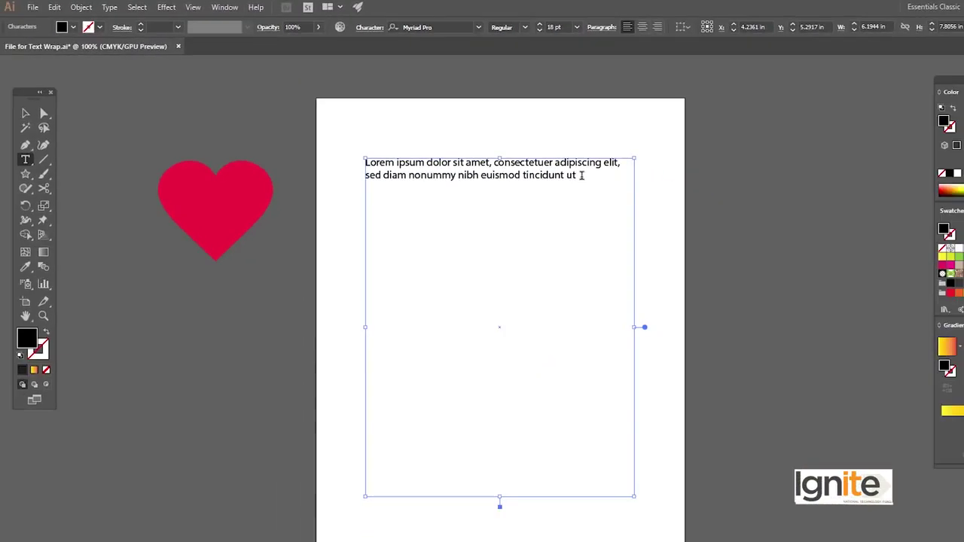
pyautogui.hotkey('ctrl', 'v')
pyautogui.hotkey('ctrl', 'v')
pyautogui.hotkey('ctrl', 'v')
pyautogui.hotkey('ctrl', 'v')
pyautogui.hotkey('ctrl', 'v')
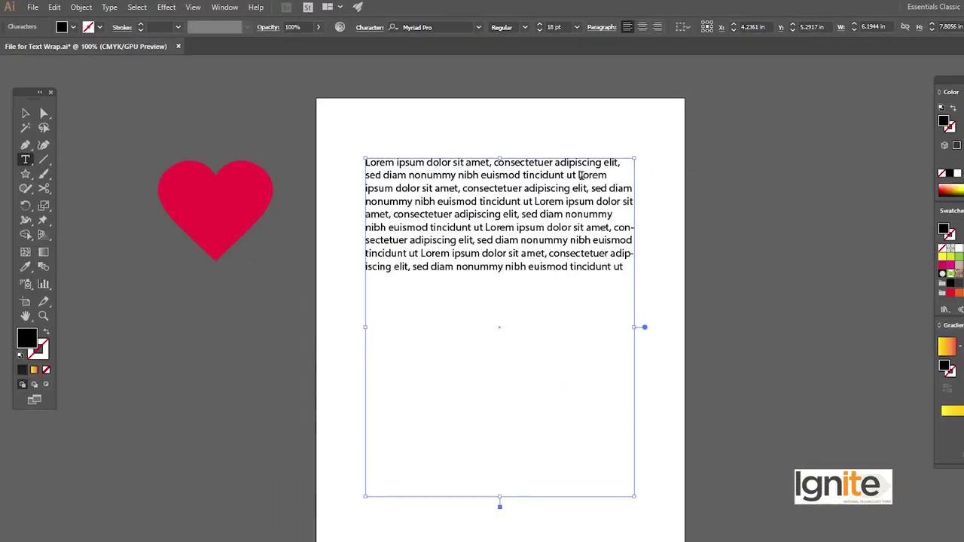
pyautogui.hotkey('ctrl', 'v')
pyautogui.hotkey('ctrl', 'v')
pyautogui.hotkey('ctrl', 'v')
pyautogui.hotkey('ctrl', 'v')
pyautogui.hotkey('ctrl', 'v')
pyautogui.hotkey('ctrl', 'v')
pyautogui.hotkey('ctrl', 'v')
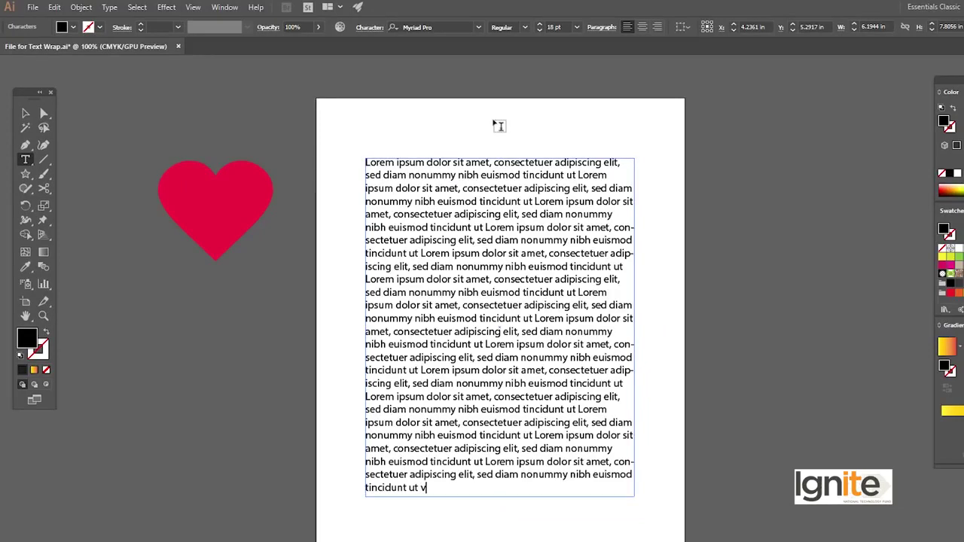
pyautogui.click(25, 115)
# Step: Zoom in on the filled text, then zoom back out to the whole page
pyautogui.click(462, 140)
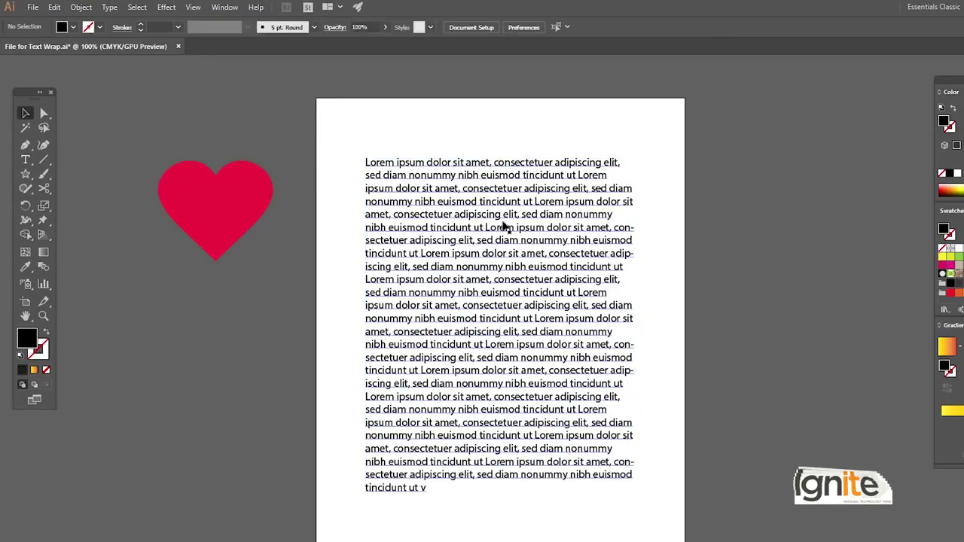
pyautogui.moveTo(529, 298); pyautogui.dragTo(540, 271)
pyautogui.click(541, 271)
pyautogui.click(493, 251)
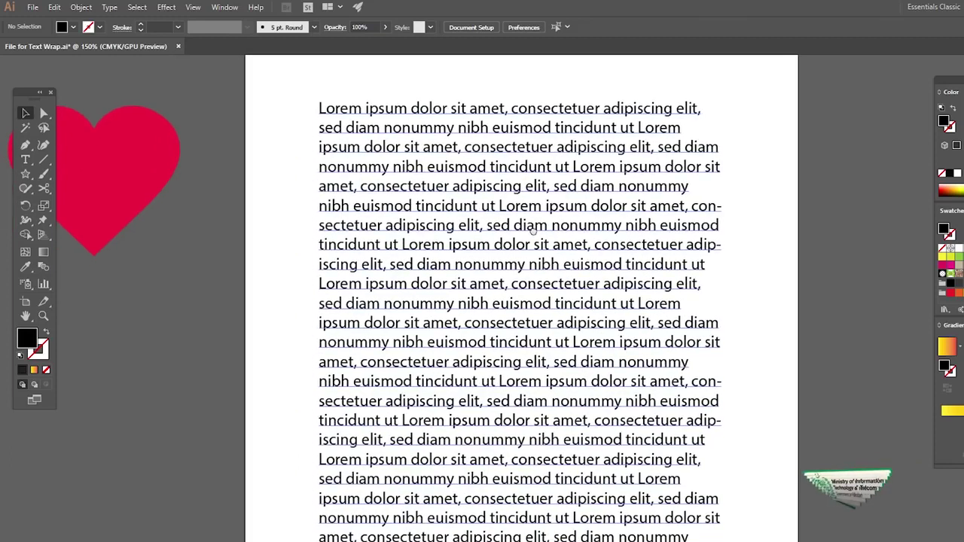
pyautogui.keyDown('alt'); pyautogui.click(501, 273); pyautogui.keyUp('alt')
pyautogui.press('v')
pyautogui.scroll(-1, 376, 241)
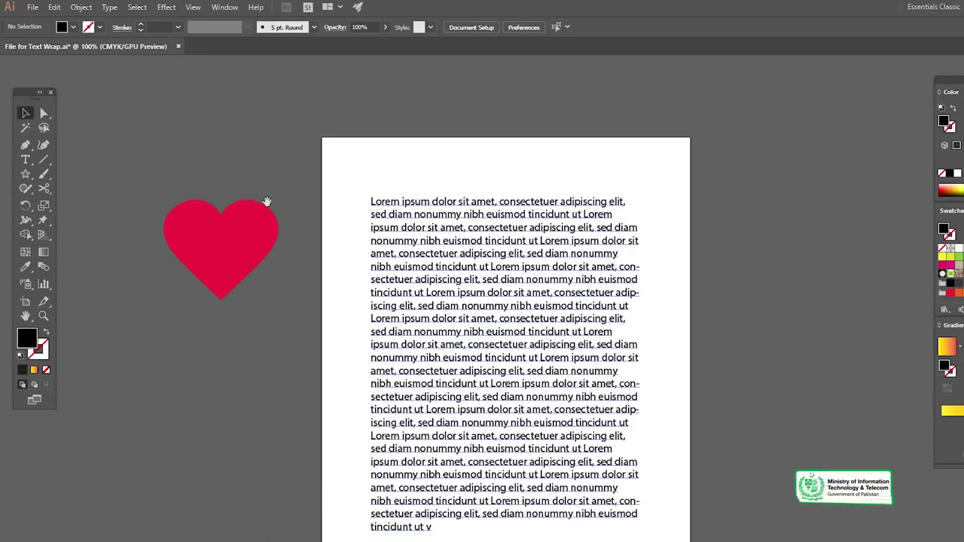
# Step: Drag the red heart far to the left, clear of the text-filled artboard
pyautogui.moveTo(143, 205); pyautogui.dragTo(143, 205)
pyautogui.click(261, 184)
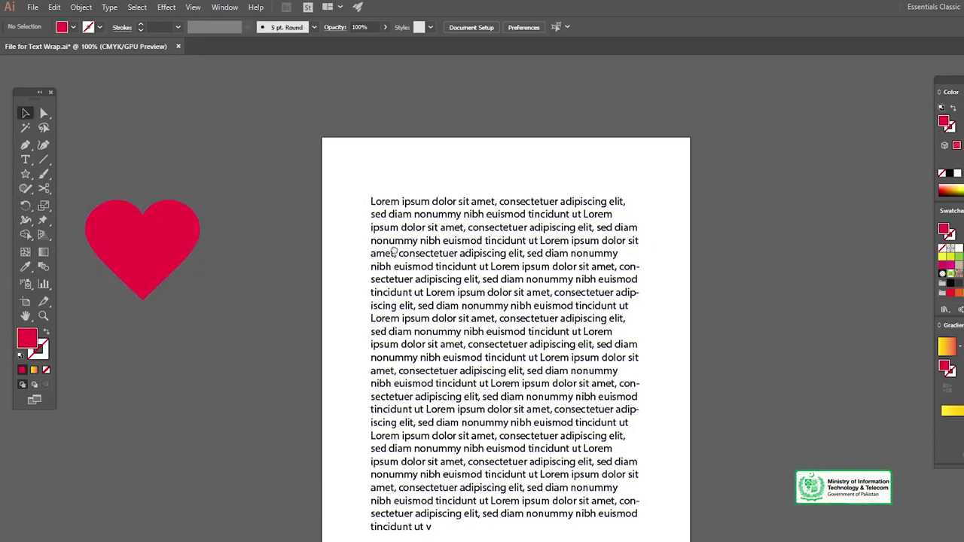
pyautogui.scroll(-1, 196, 182)
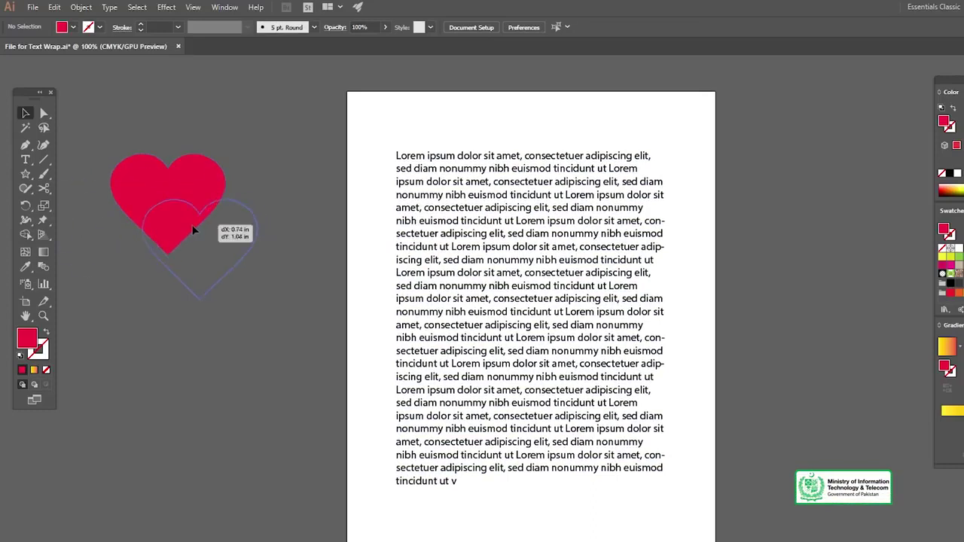
pyautogui.moveTo(194, 230); pyautogui.dragTo(193, 230)
pyautogui.hscroll(-5, 654, 176)
pyautogui.moveTo(596, 211)
pyautogui.mouseDown()
pyautogui.moveTo(117, 235)
pyautogui.moveTo(73, 225)
pyautogui.mouseUp()
pyautogui.hscroll(4, 366, 241)
pyautogui.hscroll(2, 274, 224)
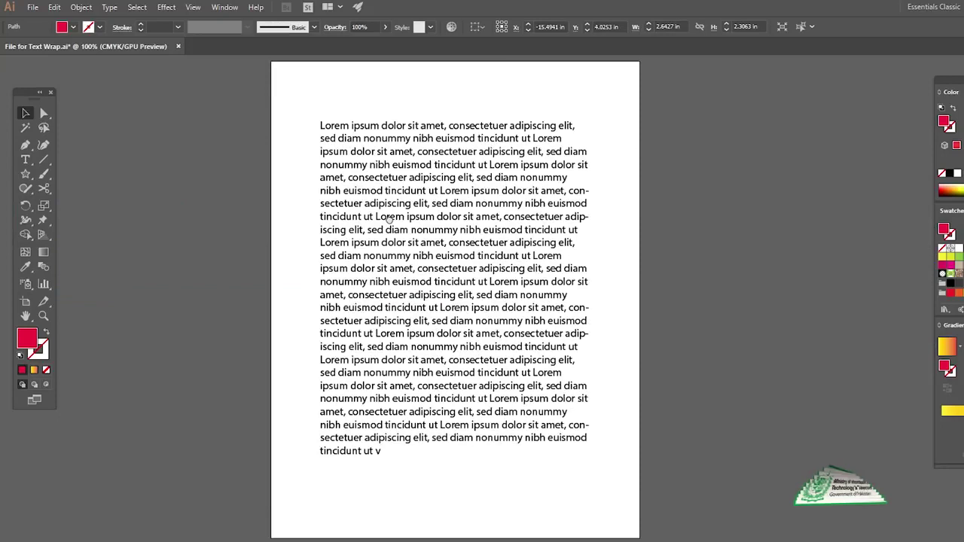
# Step: Zoom the view to 150% and select the Lorem ipsum text frame
pyautogui.hotkey('ctrl', '=')
pyautogui.hscroll(2, 452, 249)
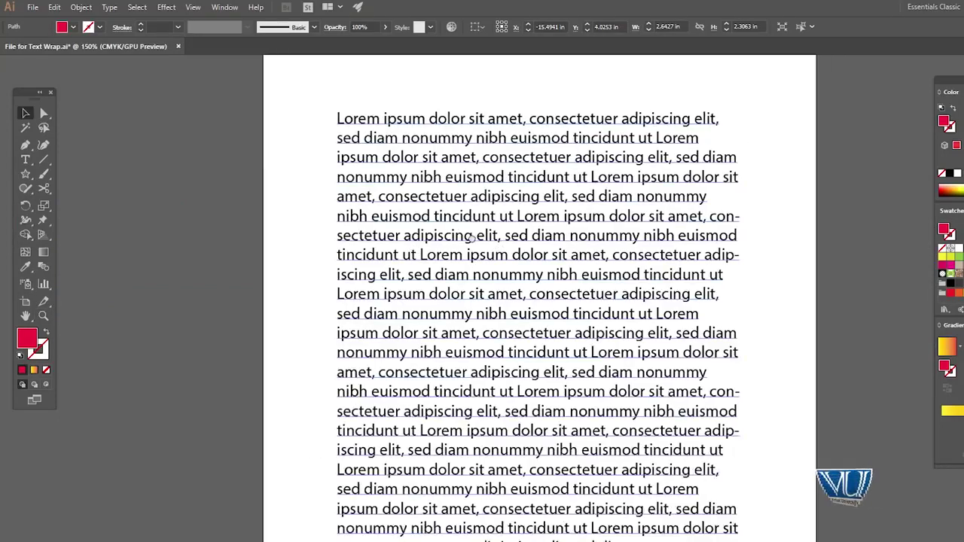
pyautogui.scroll(-2, 478, 226)
pyautogui.click(479, 212)
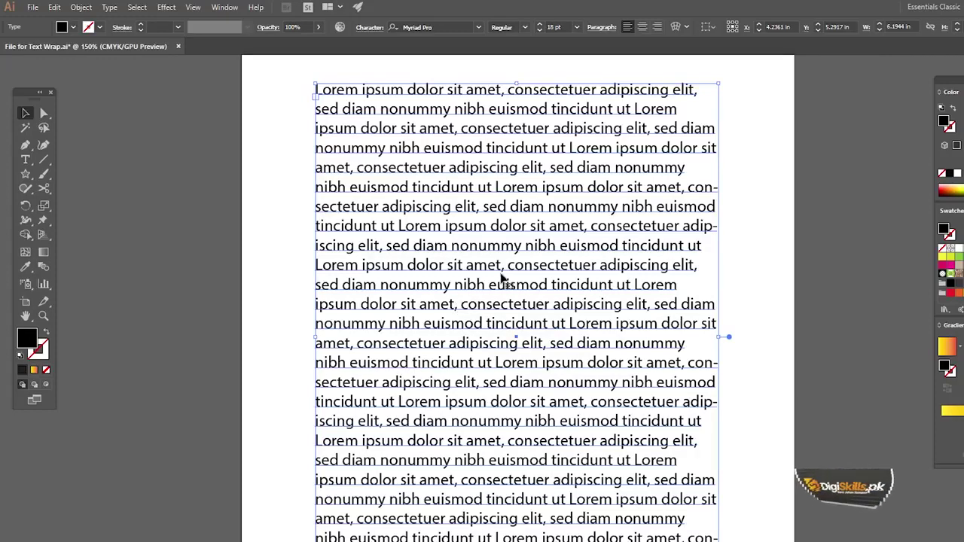
# Step: Draw a black five-point star over the text with the Star tool
pyautogui.click(24, 178)
pyautogui.click(75, 232)
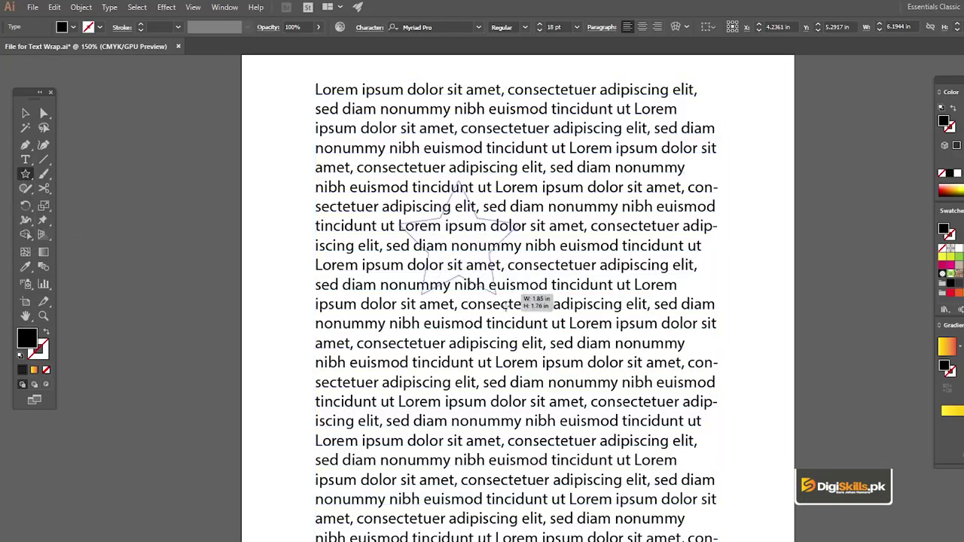
pyautogui.moveTo(455, 245); pyautogui.dragTo(582, 364)
pyautogui.press('v')
# Step: Enlarge the black star and position it over the middle of the paragraph
pyautogui.moveTo(476, 238); pyautogui.dragTo(536, 317)
pyautogui.moveTo(654, 181); pyautogui.dragTo(681, 158)
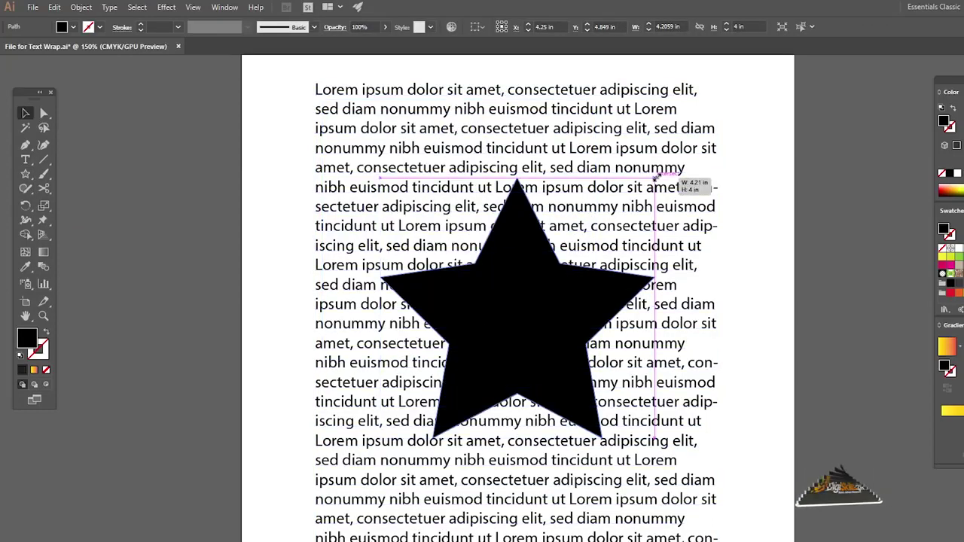
pyautogui.moveTo(522, 273)
pyautogui.mouseDown()
pyautogui.moveTo(518, 305)
pyautogui.moveTo(500, 305)
pyautogui.mouseUp()
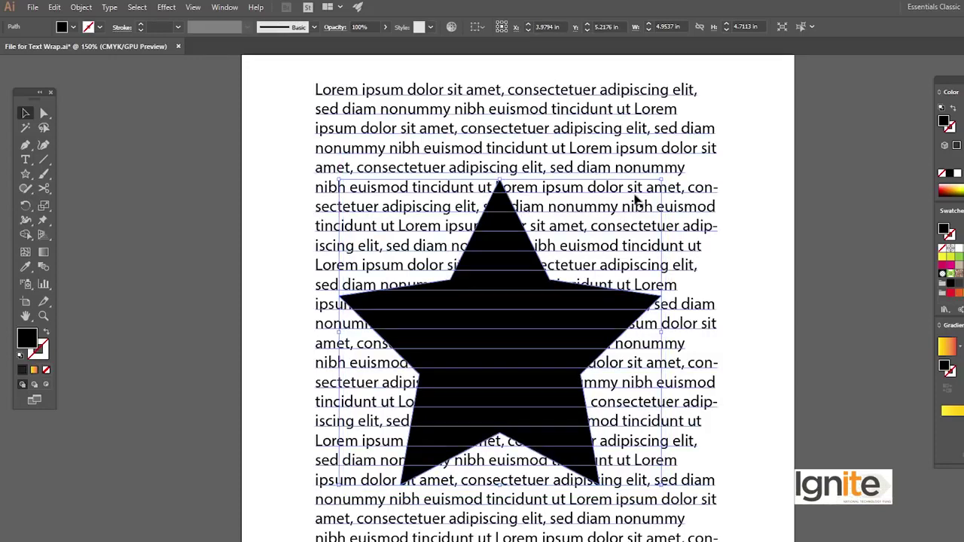
pyautogui.moveTo(659, 179); pyautogui.dragTo(649, 189)
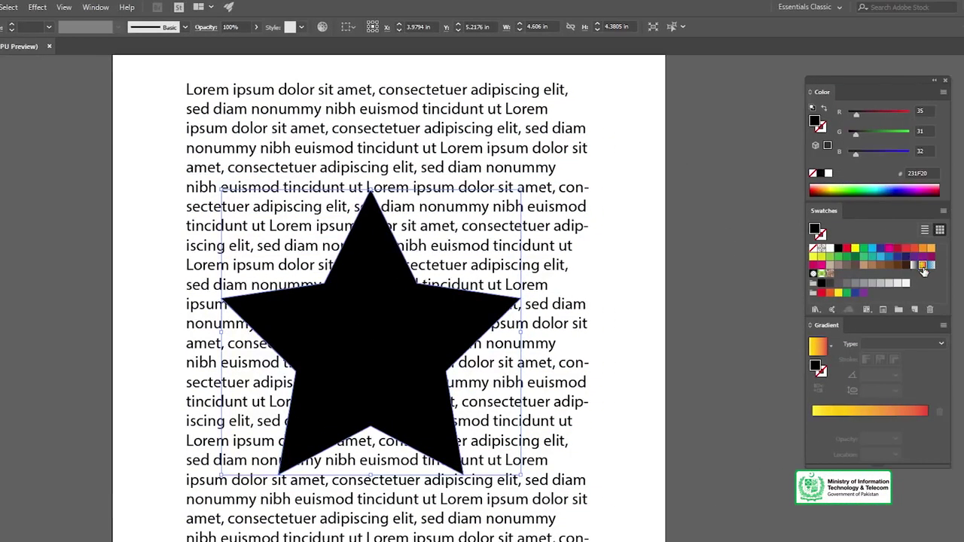
# Step: Fill the star with the yellow-to-red gradient, scale it down slightly, and select everything
pyautogui.click(922, 267)
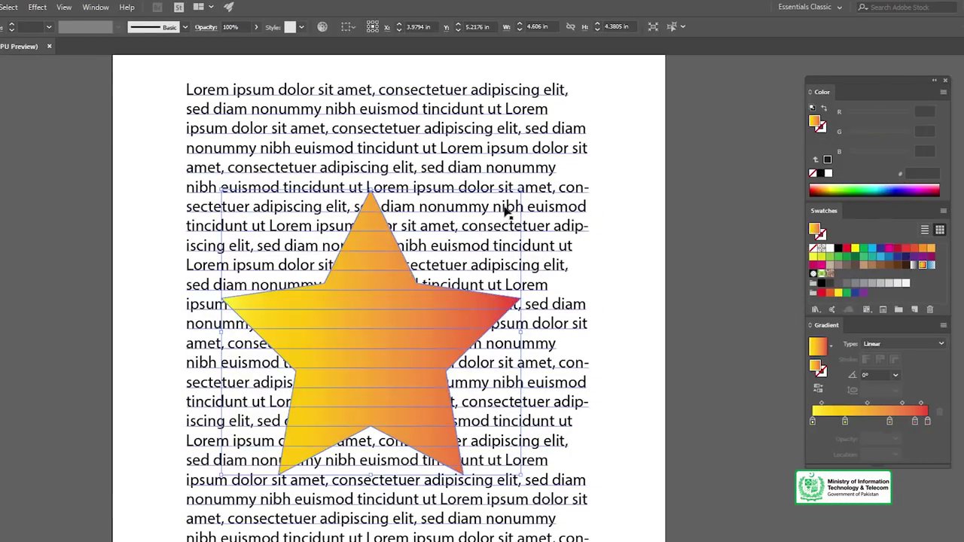
pyautogui.moveTo(521, 188); pyautogui.dragTo(484, 250)
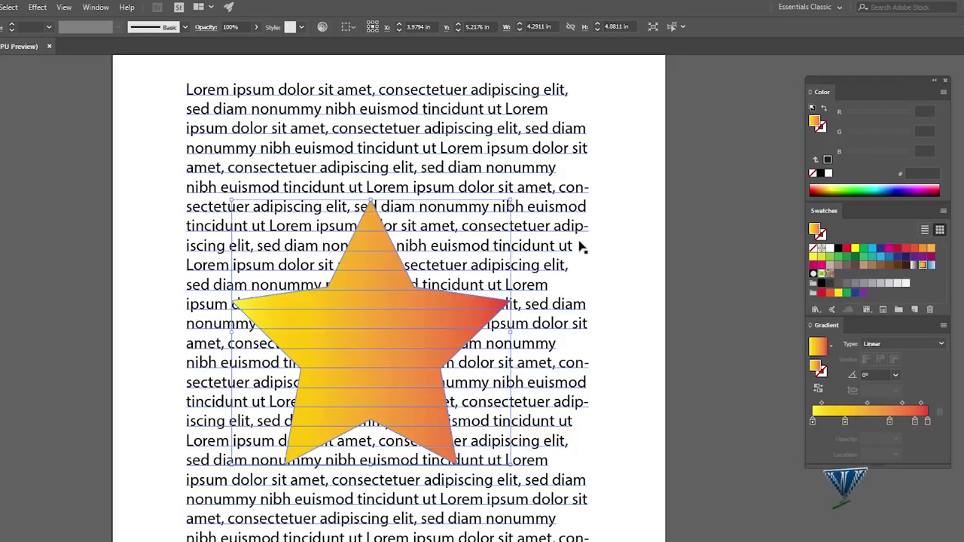
pyautogui.click(604, 277)
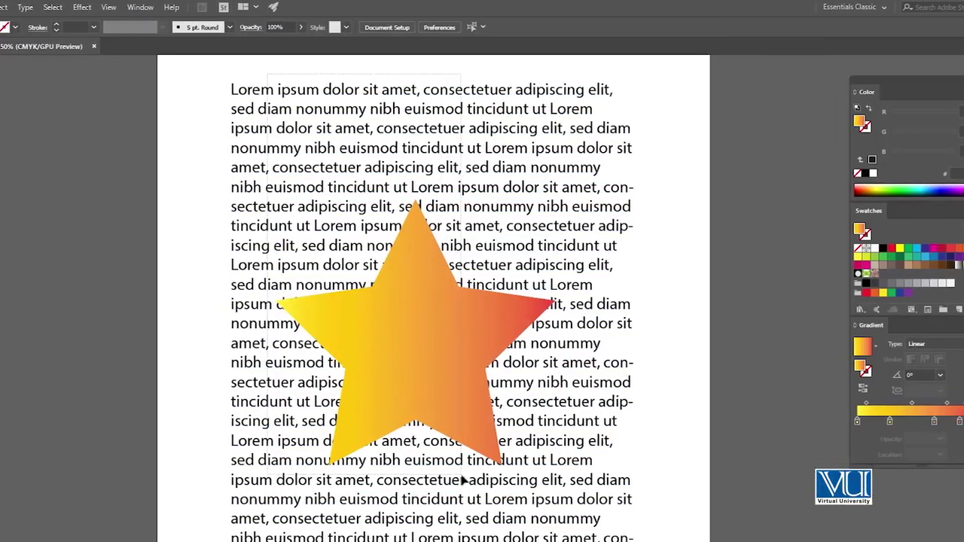
pyautogui.hotkey('ctrl', 'a')
pyautogui.click(83, 7)
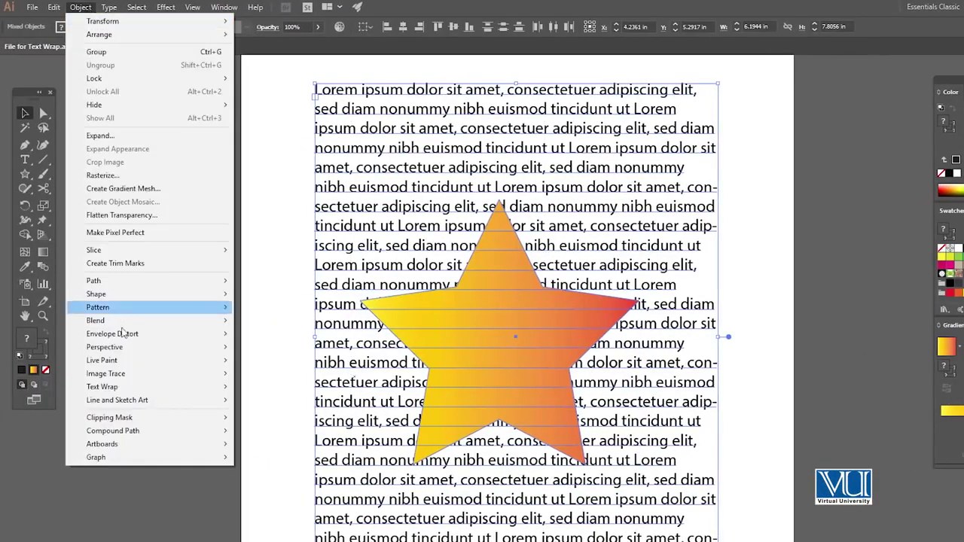
pyautogui.moveTo(86, 338)
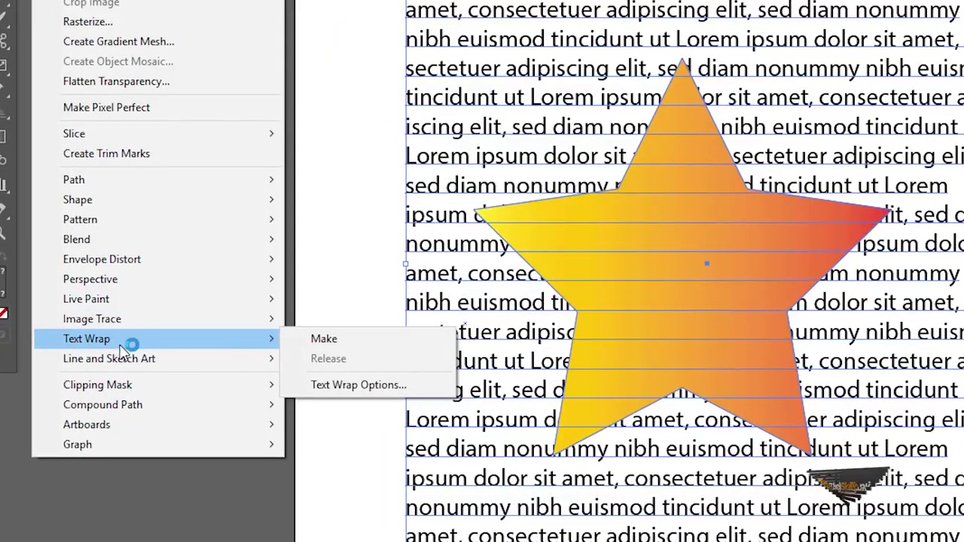
# Step: Apply Text Wrap > Make to the star, accept the warning, and zoom in to inspect the wrap
pyautogui.click(323, 339)
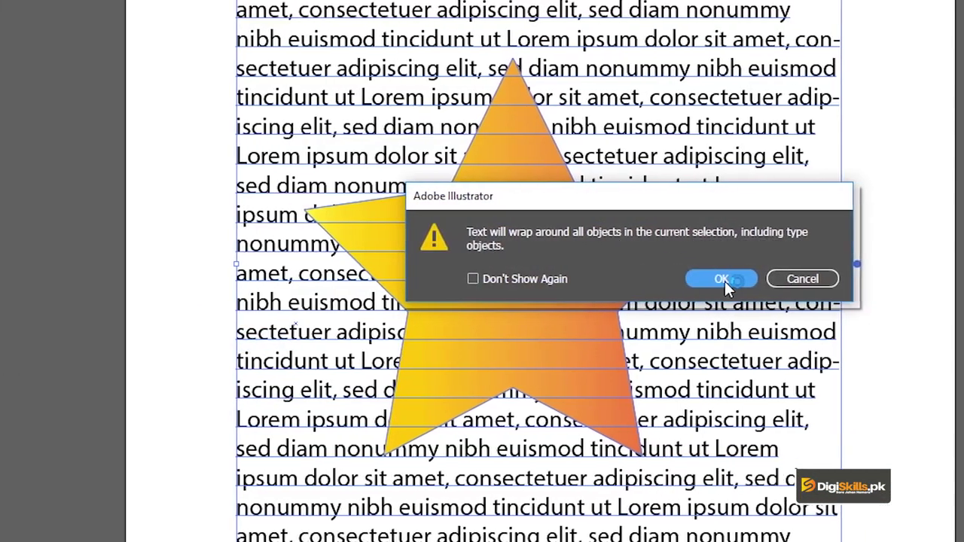
pyautogui.click(723, 278)
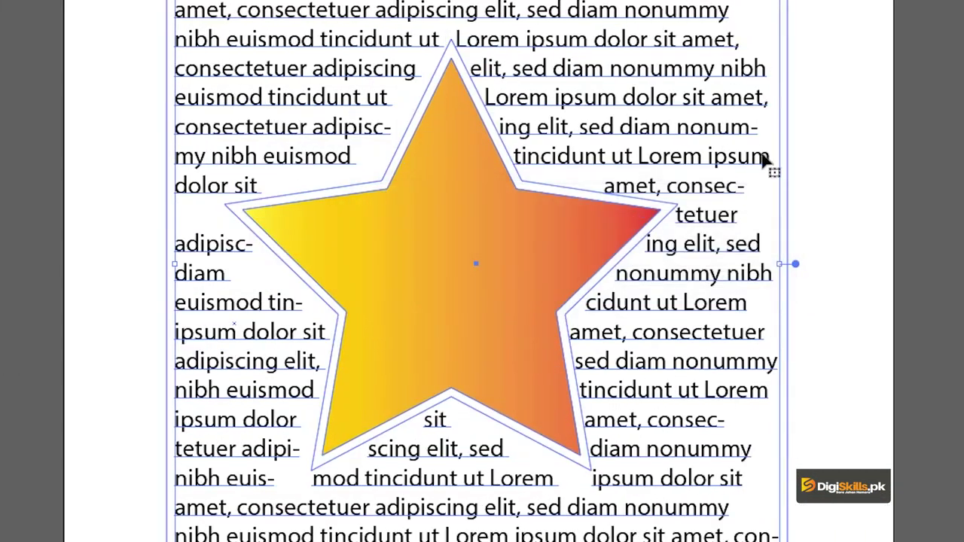
pyautogui.click(851, 150)
pyautogui.press('z')
pyautogui.click(504, 283)
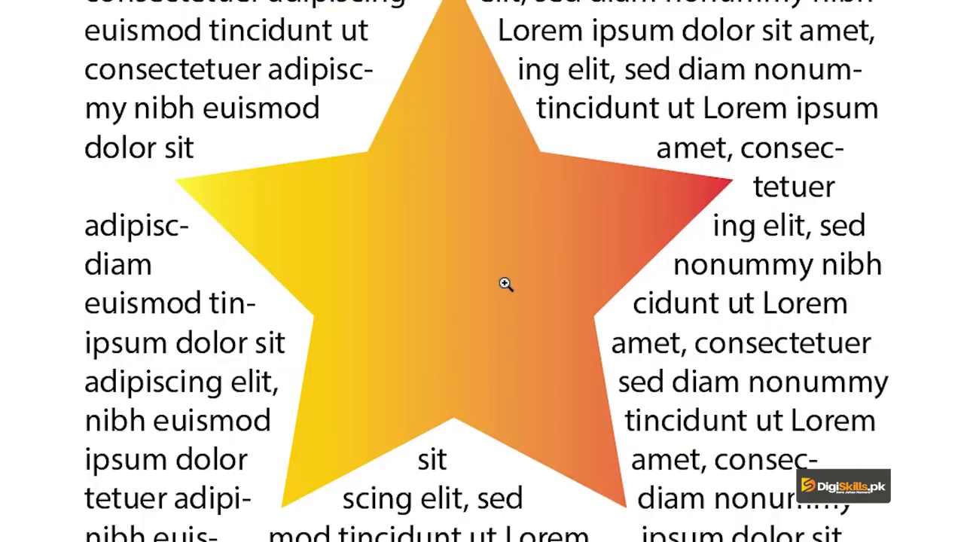
pyautogui.keyDown('alt'); pyautogui.click(496, 251); pyautogui.keyUp('alt')
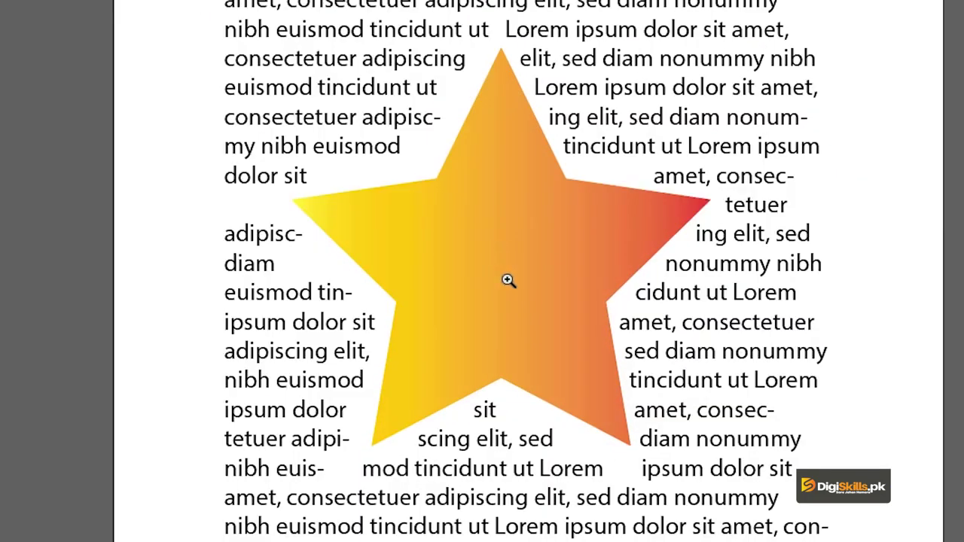
pyautogui.moveTo(512, 271)
pyautogui.mouseDown()
pyautogui.moveTo(473, 279)
pyautogui.moveTo(475, 261)
pyautogui.mouseUp()
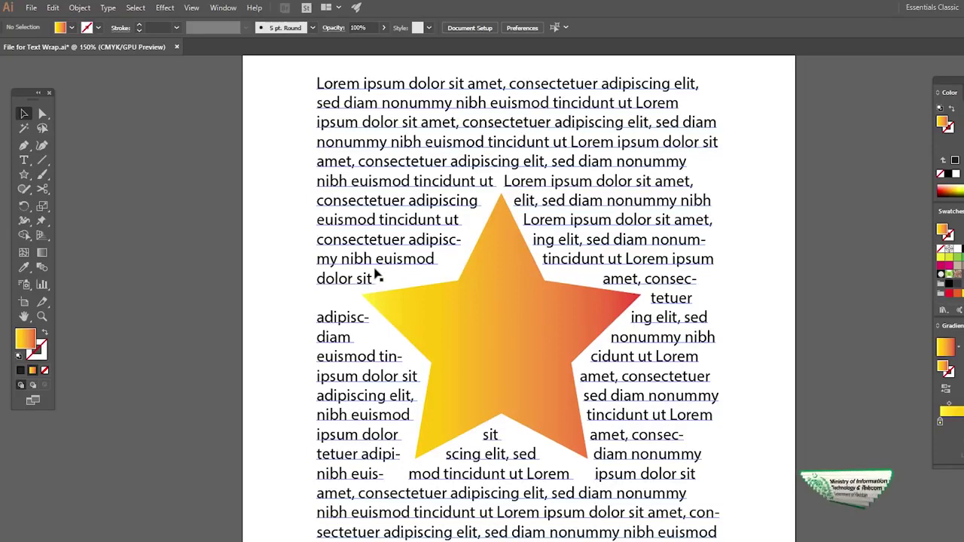
# Step: Resize the gradient star to about 5.16 in wide, then marquee-select it with the text frame
pyautogui.click(496, 301)
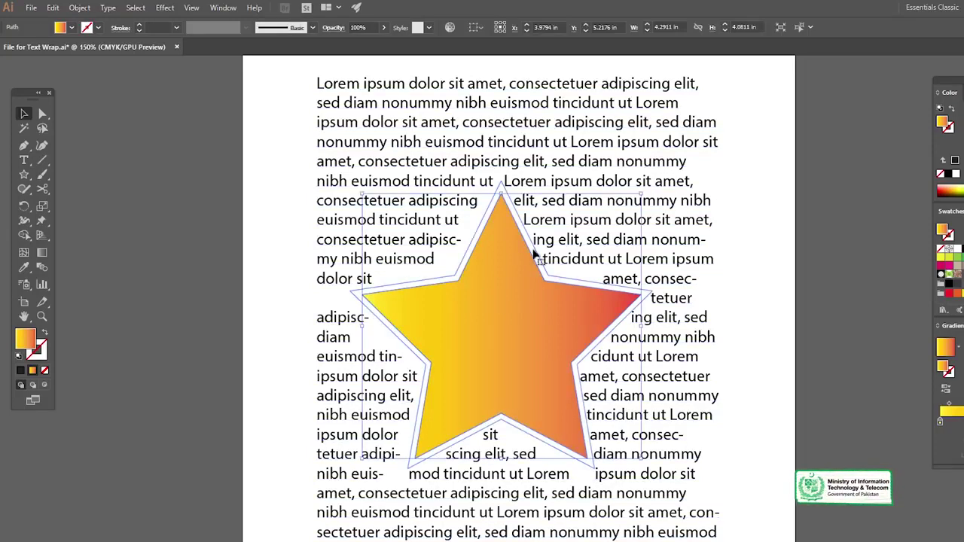
pyautogui.moveTo(641, 194); pyautogui.dragTo(572, 247)
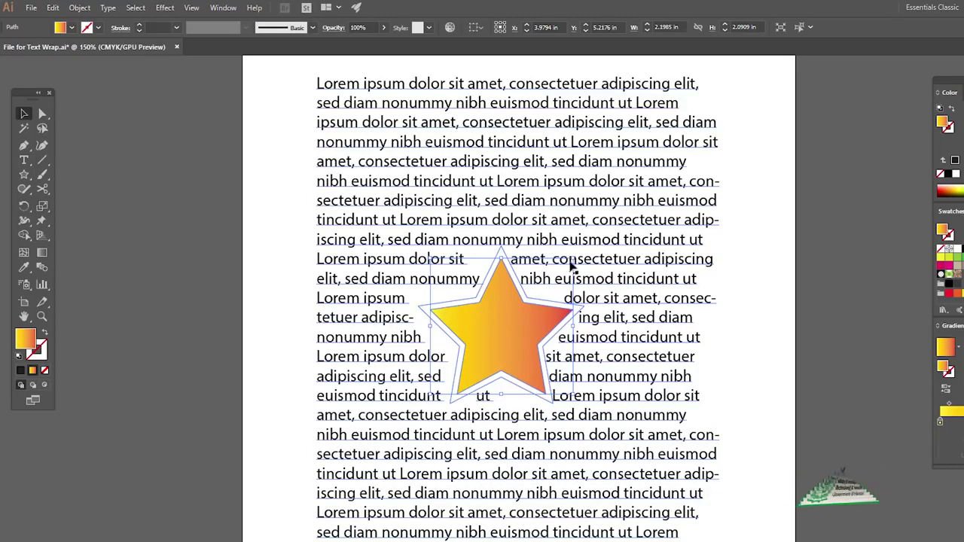
pyautogui.moveTo(570, 263); pyautogui.dragTo(676, 173)
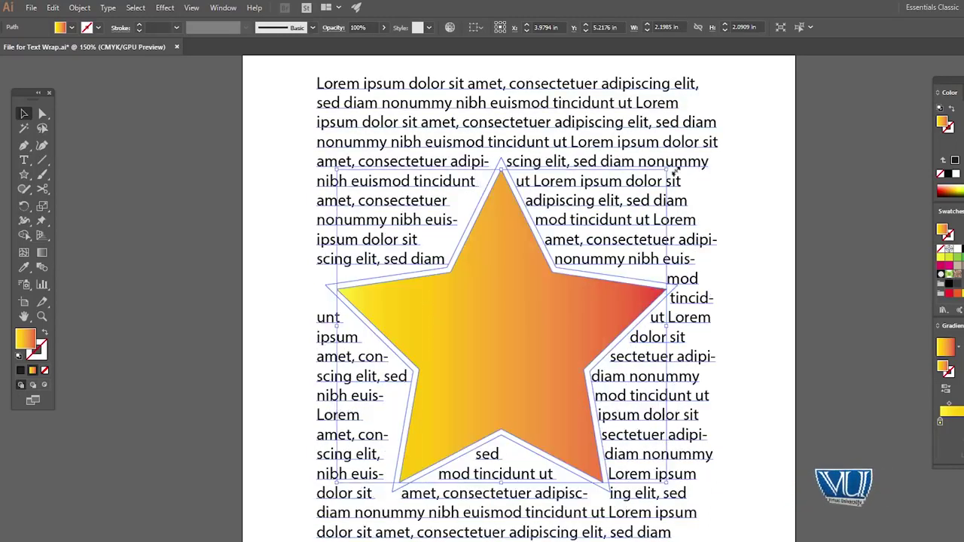
pyautogui.moveTo(674, 171); pyautogui.dragTo(671, 166)
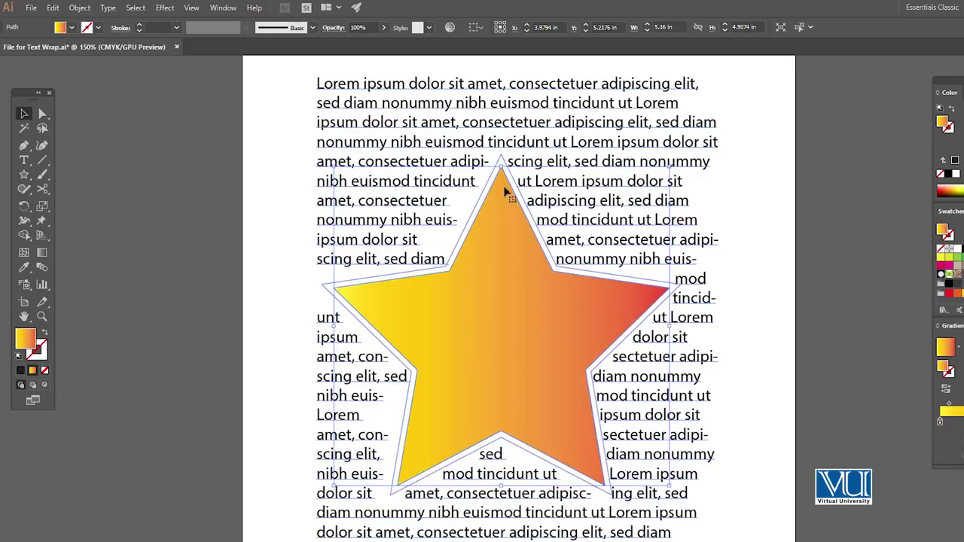
pyautogui.click(275, 182)
pyautogui.moveTo(280, 161); pyautogui.dragTo(531, 359)
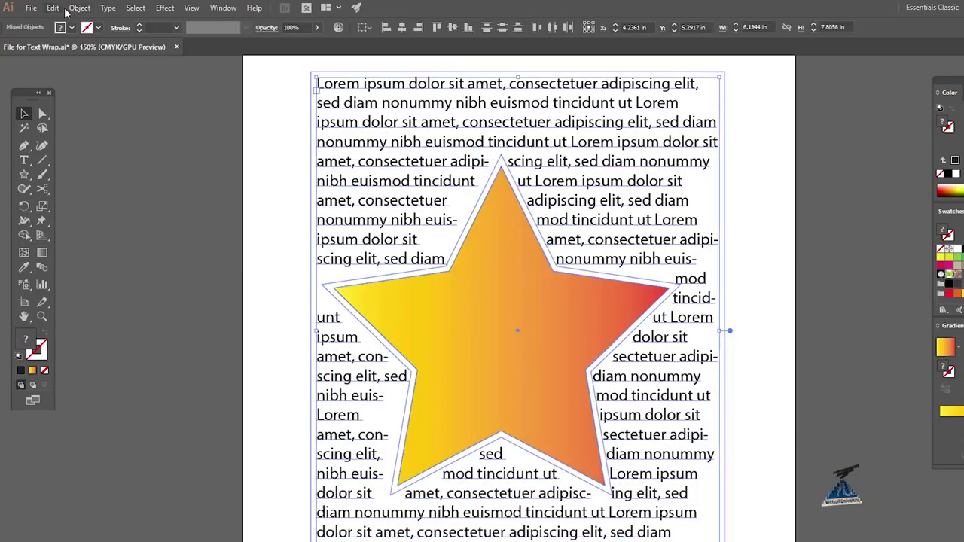
# Step: Open Text Wrap Options from the Object menu and turn on live preview
pyautogui.click(79, 8)
pyautogui.moveTo(136, 374)
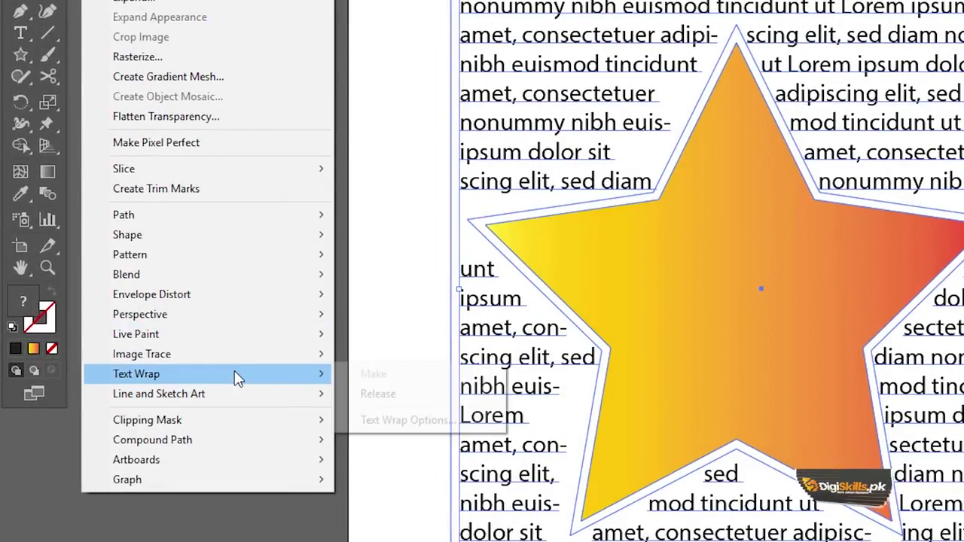
pyautogui.click(404, 420)
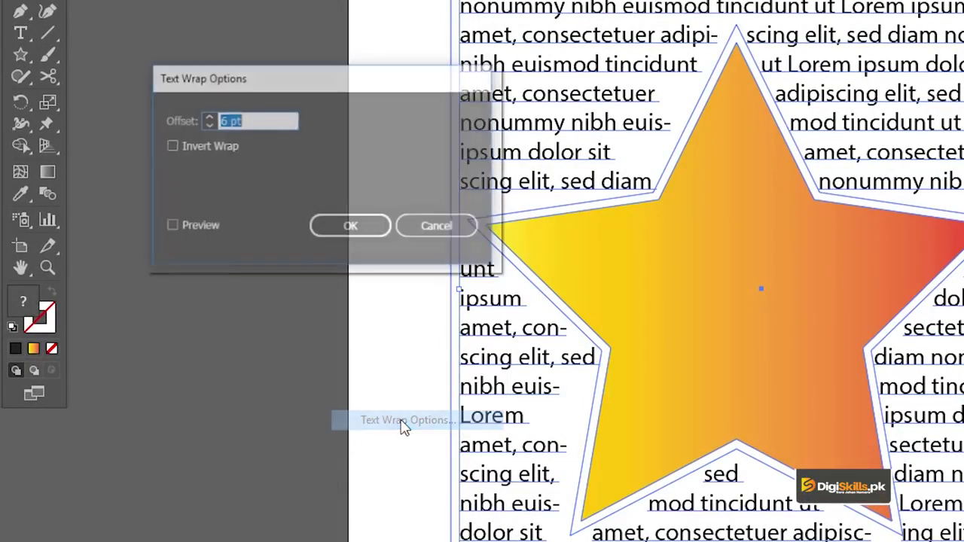
pyautogui.moveTo(346, 89); pyautogui.dragTo(292, 111)
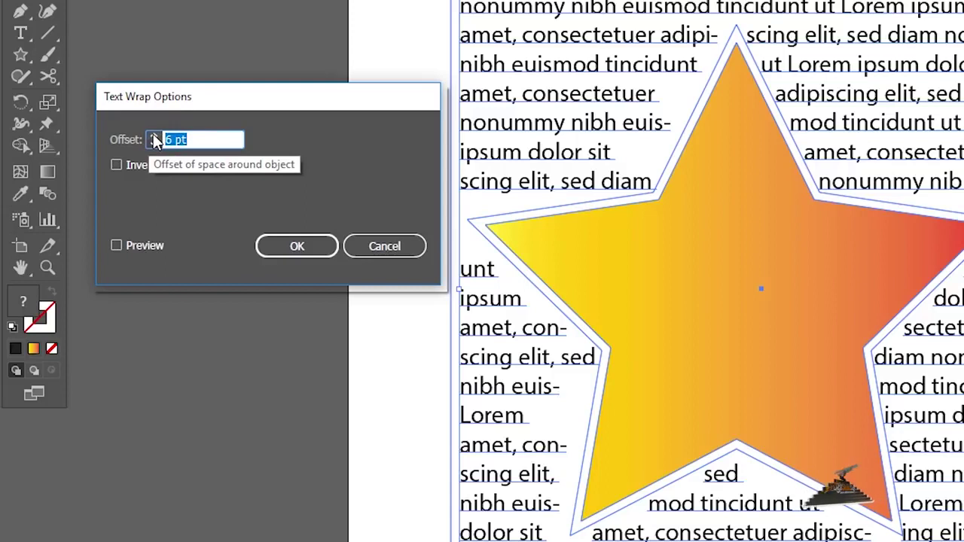
pyautogui.click(117, 245)
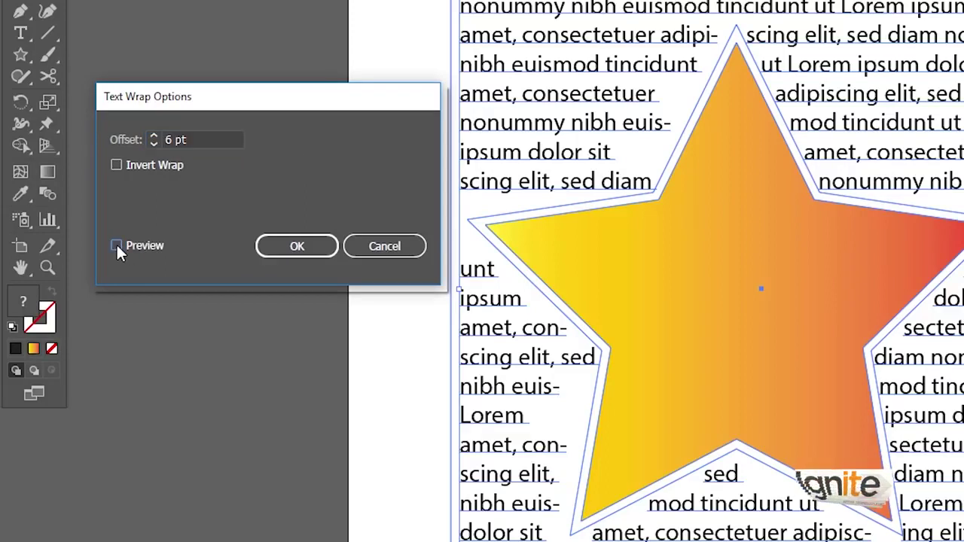
# Step: Try larger wrap offsets with the spinner, going up to about 32 pt
pyautogui.click(152, 136)
pyautogui.click(152, 136)
pyautogui.click(152, 137)
pyautogui.click(153, 136)
pyautogui.click(153, 136)
pyautogui.click(153, 136)
pyautogui.click(153, 136)
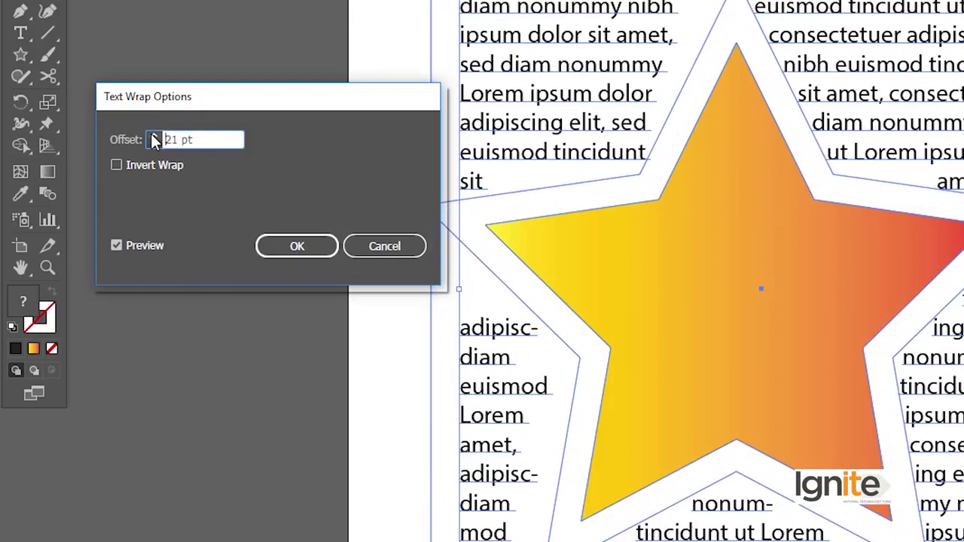
pyautogui.click(153, 137)
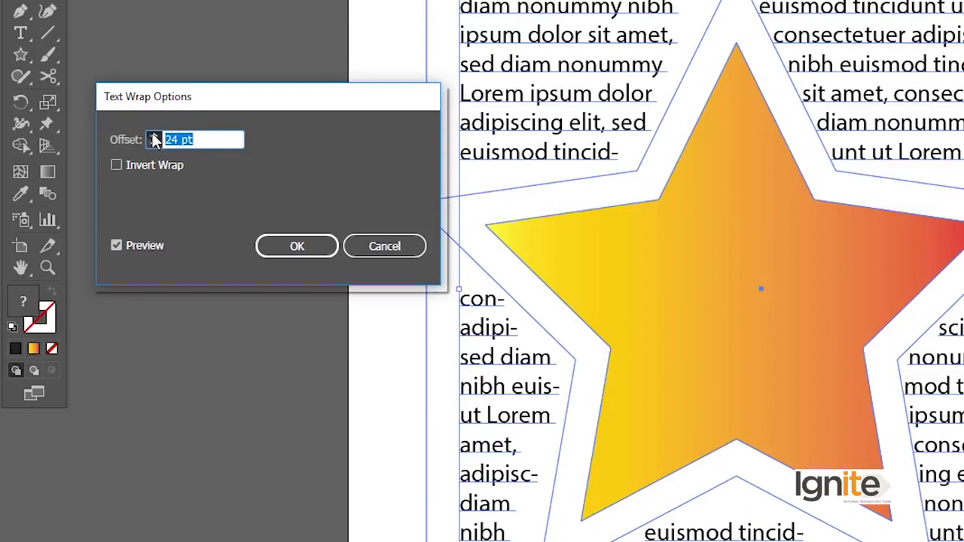
pyautogui.click(153, 137)
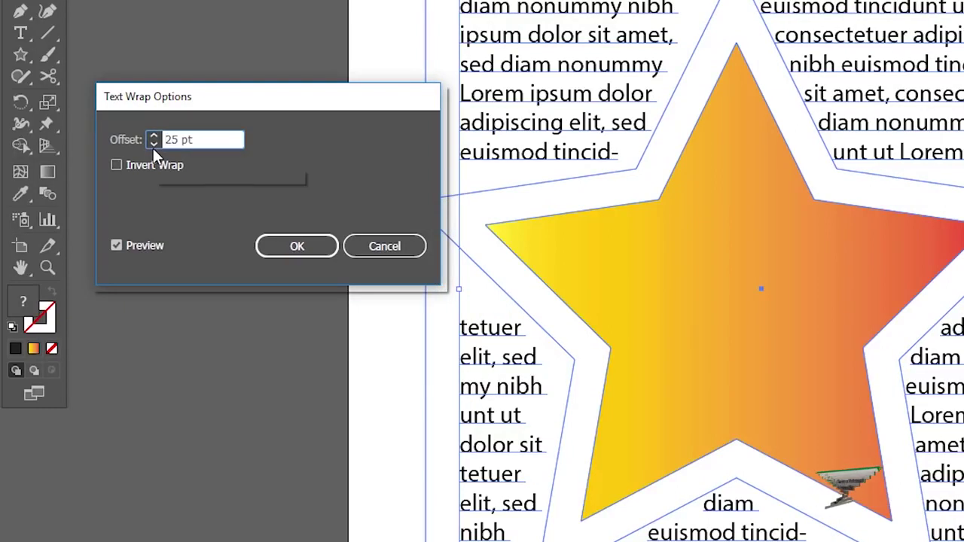
pyautogui.click(153, 146)
pyautogui.click(153, 146)
pyautogui.click(153, 146)
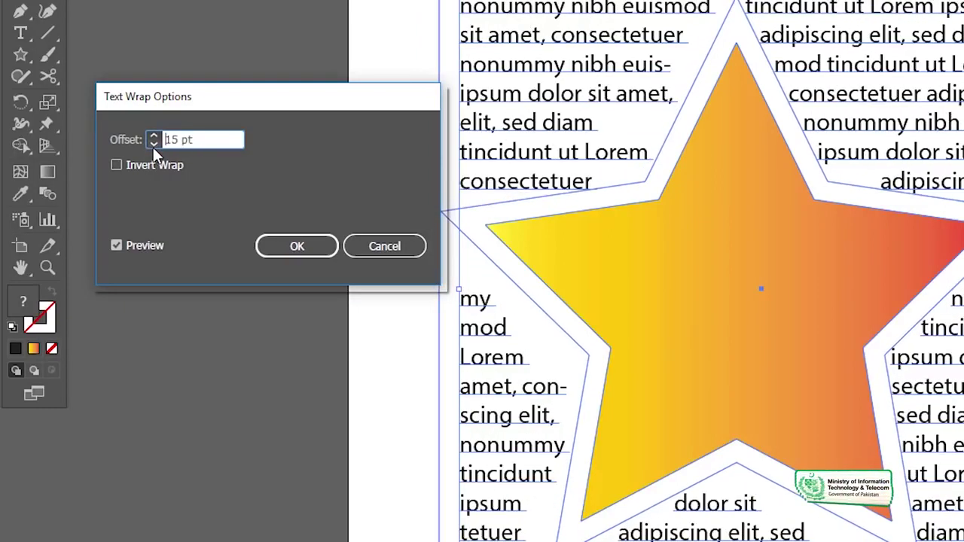
pyautogui.click(154, 137)
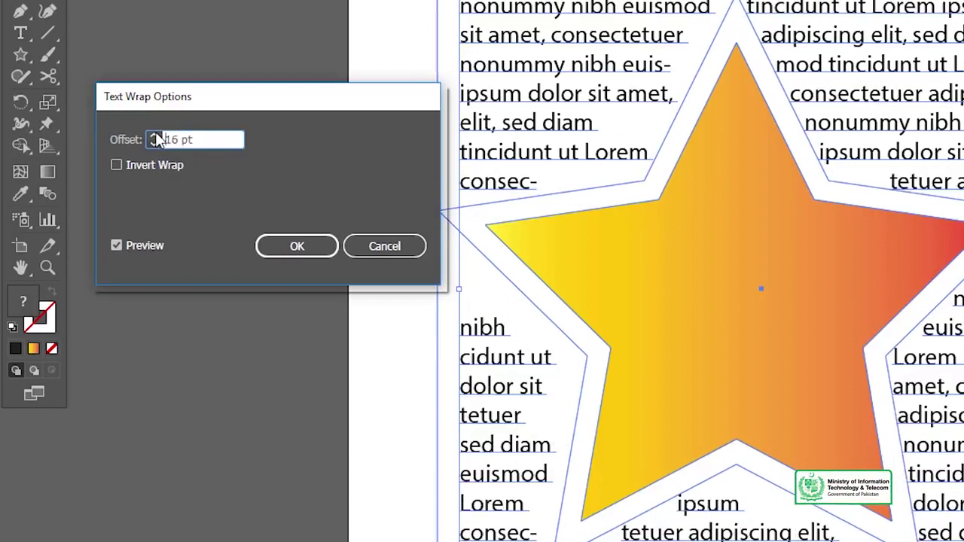
pyautogui.click(154, 137)
pyautogui.click(154, 137)
pyautogui.click(154, 137)
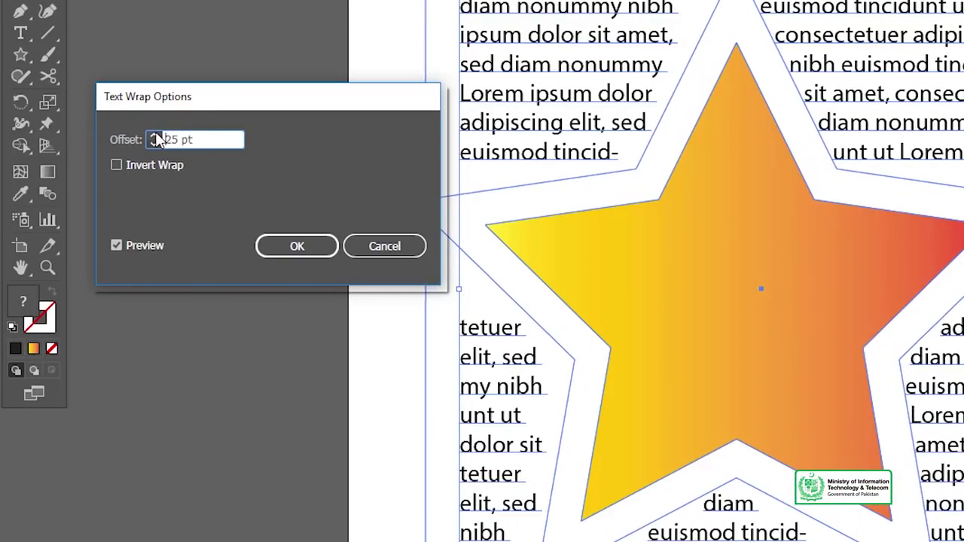
pyautogui.click(154, 137)
pyautogui.click(154, 137)
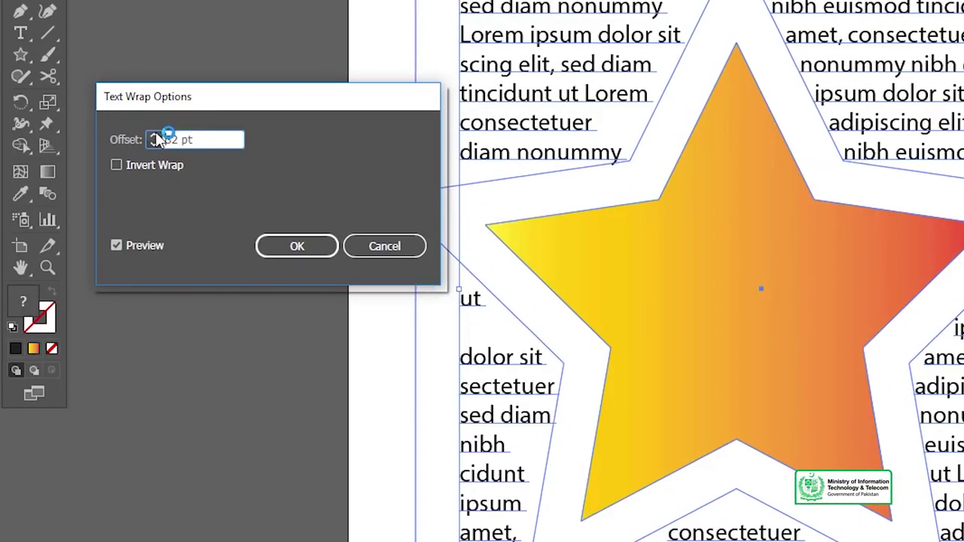
# Step: Lower the wrap offset to 10 pt, settle on 13 pt, and confirm
pyautogui.click(154, 143)
pyautogui.click(154, 143)
pyautogui.click(154, 143)
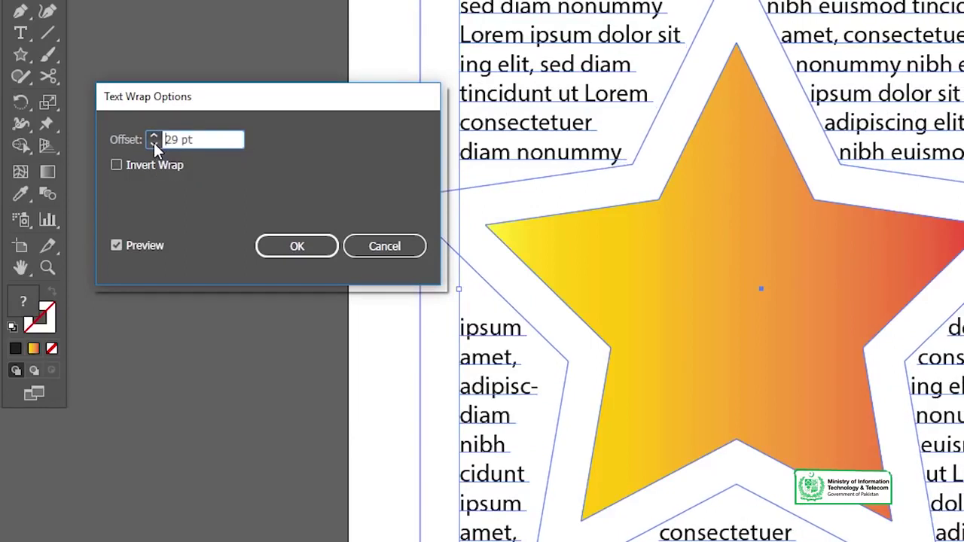
pyautogui.click(153, 143)
pyautogui.click(154, 143)
pyautogui.click(154, 143)
pyautogui.click(154, 143)
pyautogui.click(154, 143)
pyautogui.click(153, 143)
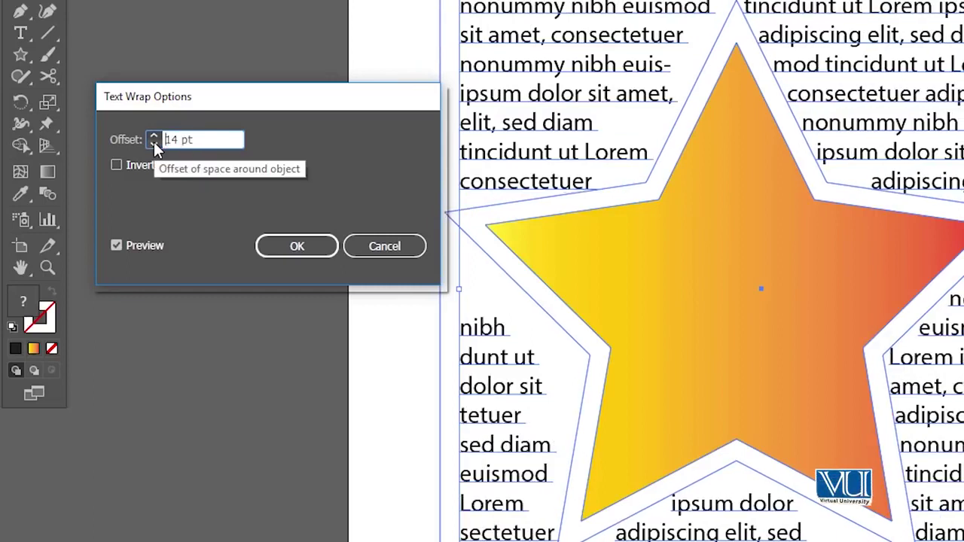
pyautogui.click(153, 143)
pyautogui.click(154, 143)
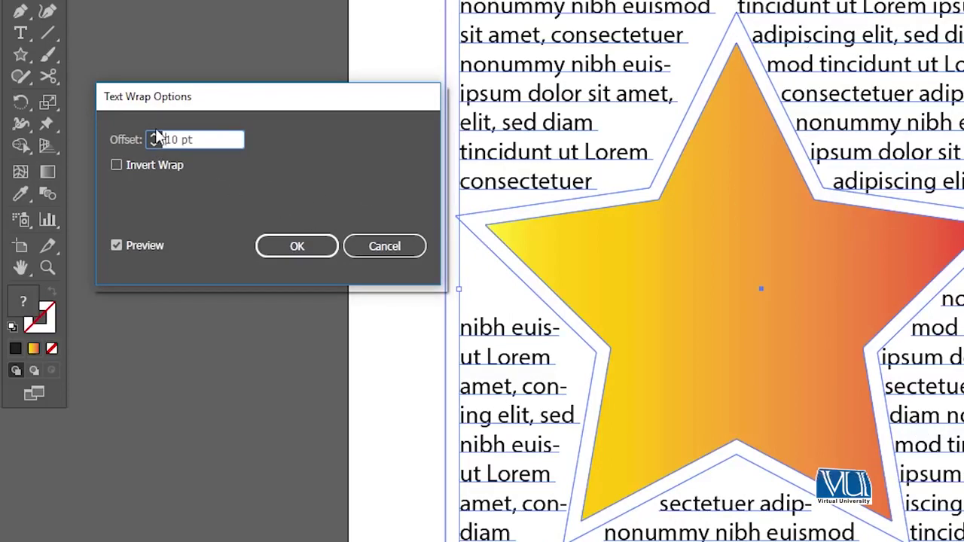
pyautogui.click(154, 137)
pyautogui.click(153, 137)
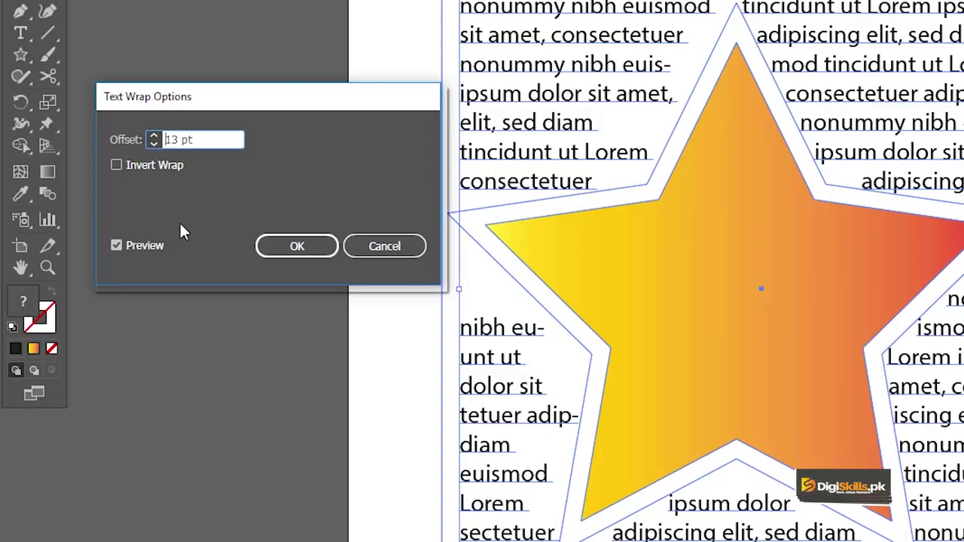
pyautogui.click(280, 249)
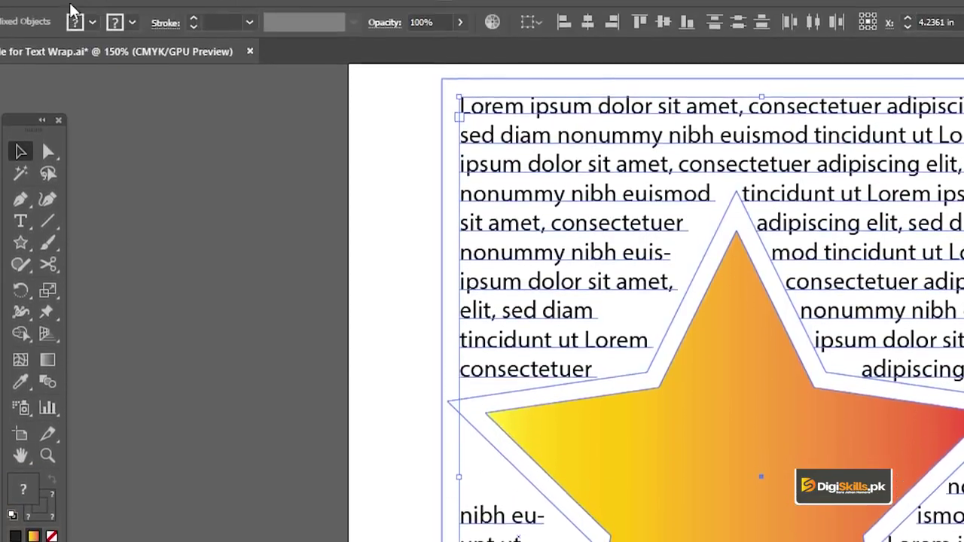
# Step: Release the star's text wrap with Object > Text Wrap > Release and deselect
pyautogui.click(104, 10)
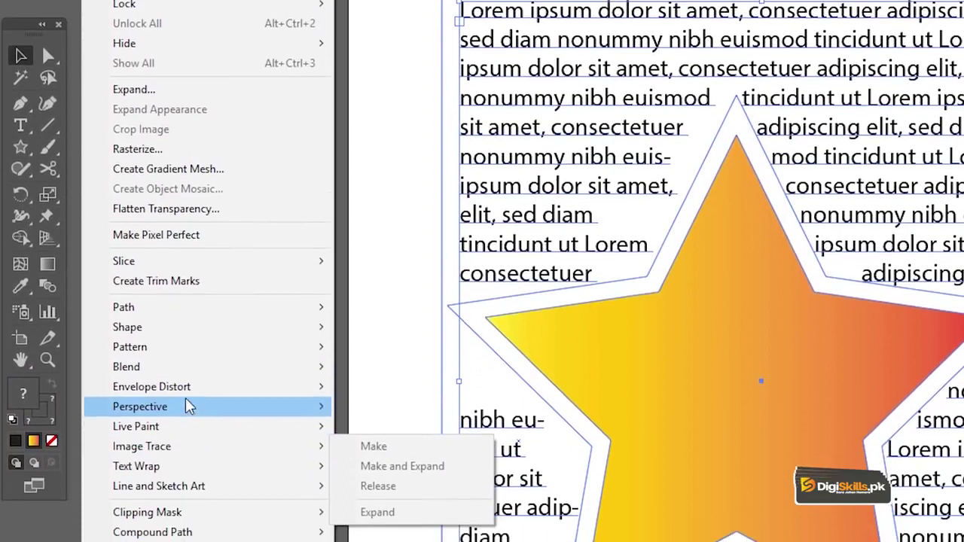
pyautogui.moveTo(136, 374)
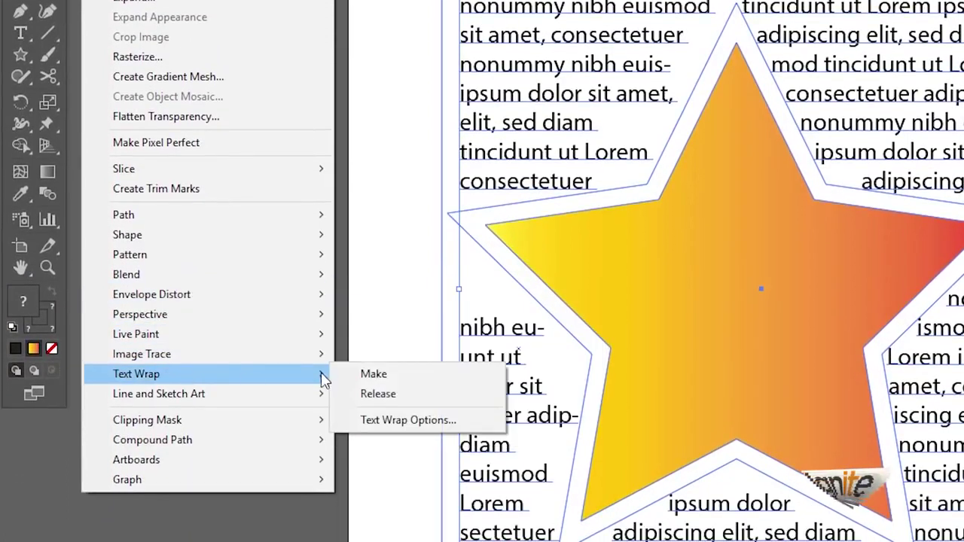
pyautogui.click(390, 405)
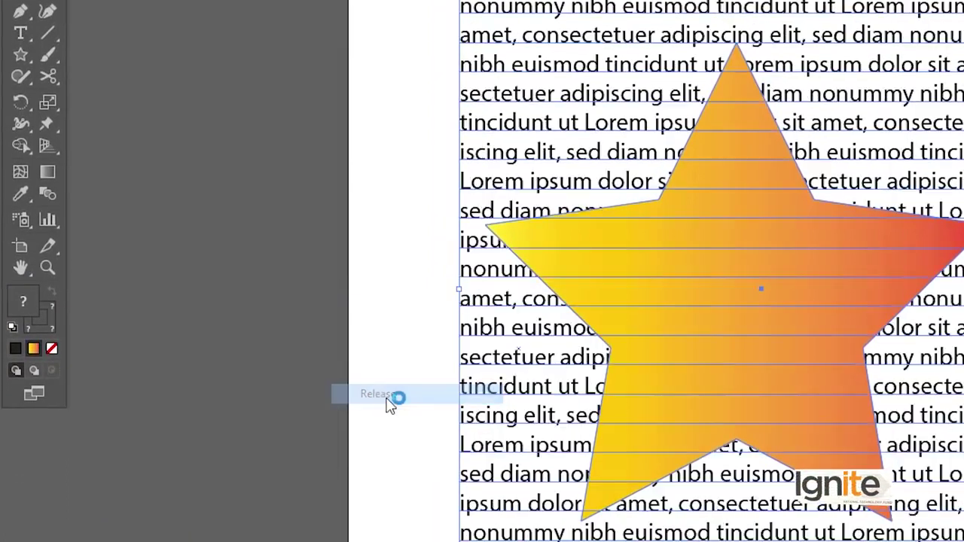
pyautogui.click(371, 254)
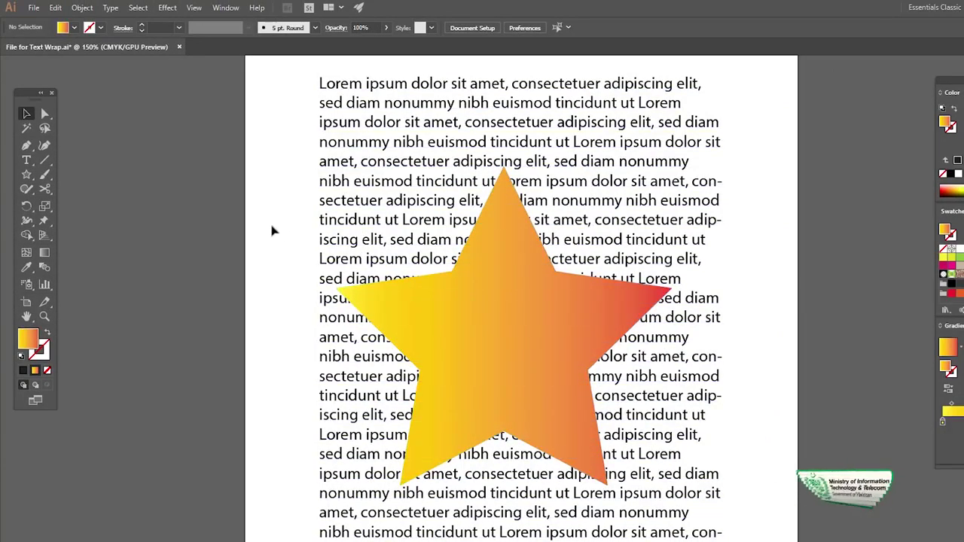
# Step: Select the text block and then the gradient star to check them, deselecting each
pyautogui.click(424, 189)
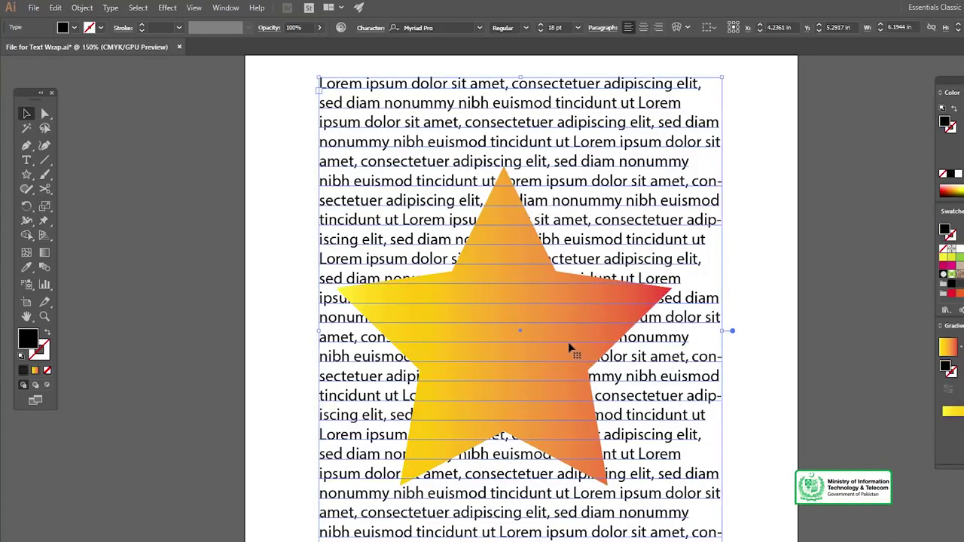
pyautogui.click(780, 262)
pyautogui.click(551, 319)
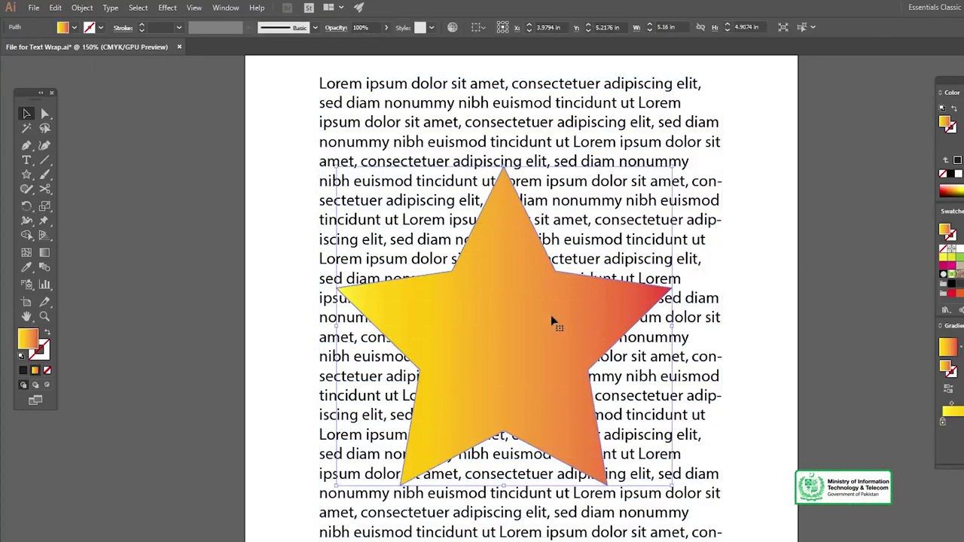
pyautogui.click(759, 241)
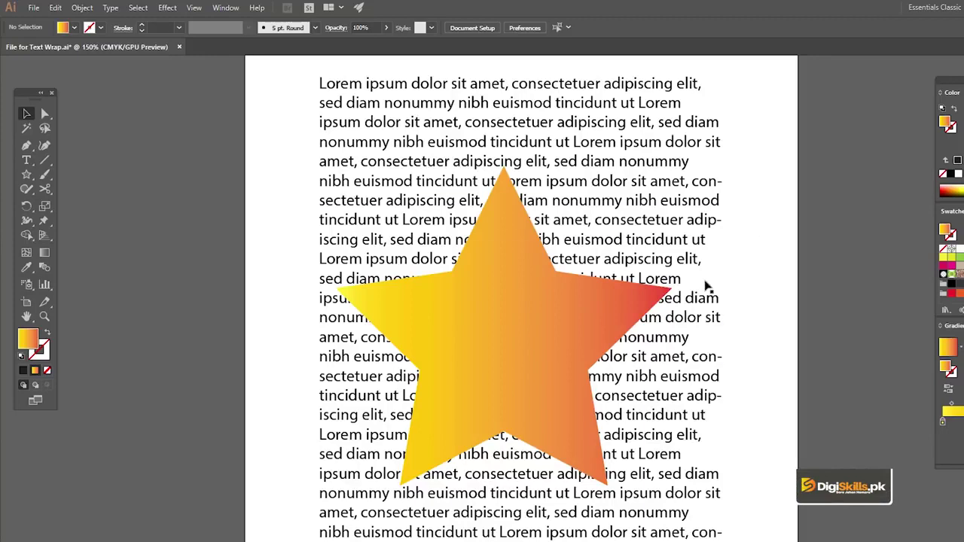
# Step: Delete the text and star, and move the red heart onto the page
pyautogui.hotkey('ctrl', '-')
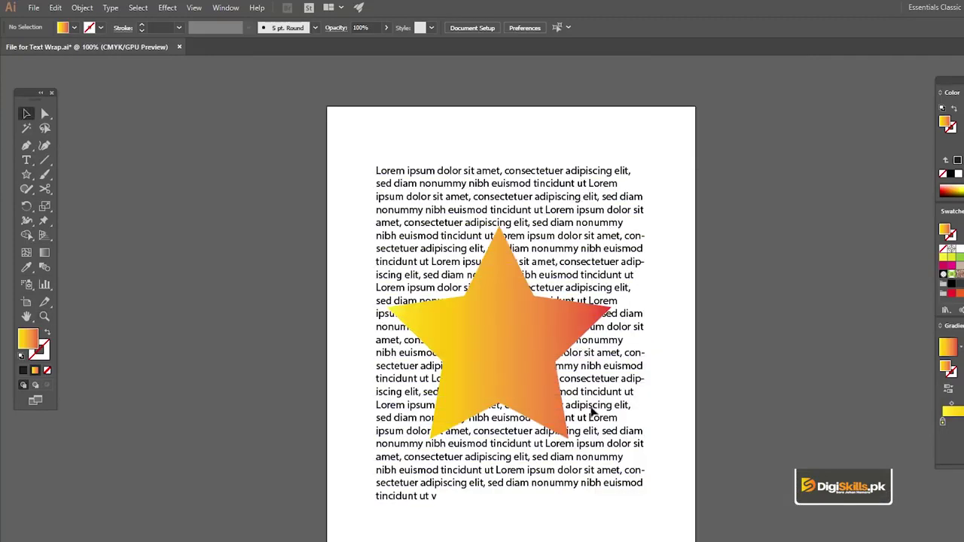
pyautogui.hotkey('ctrl', 'a')
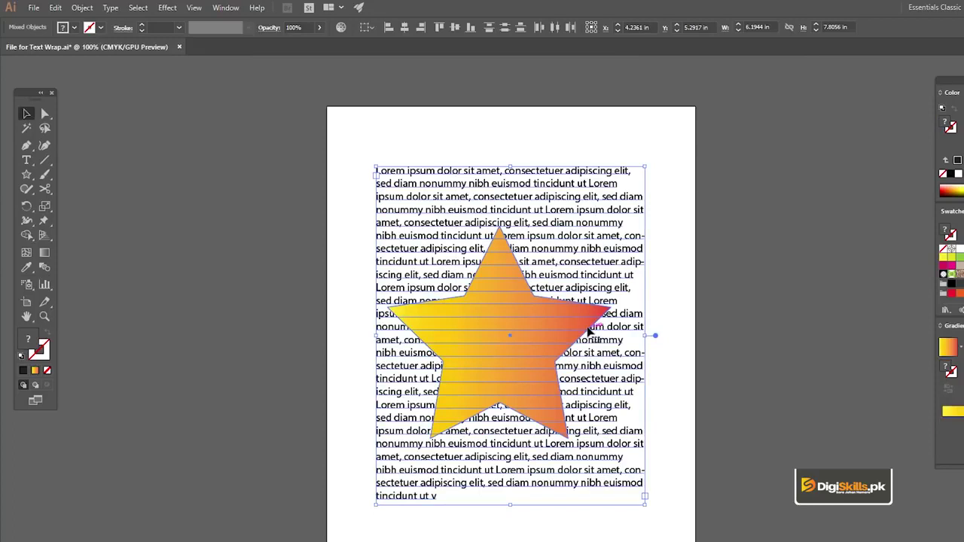
pyautogui.press('Delete')
pyautogui.moveTo(354, 318); pyautogui.dragTo(697, 316)
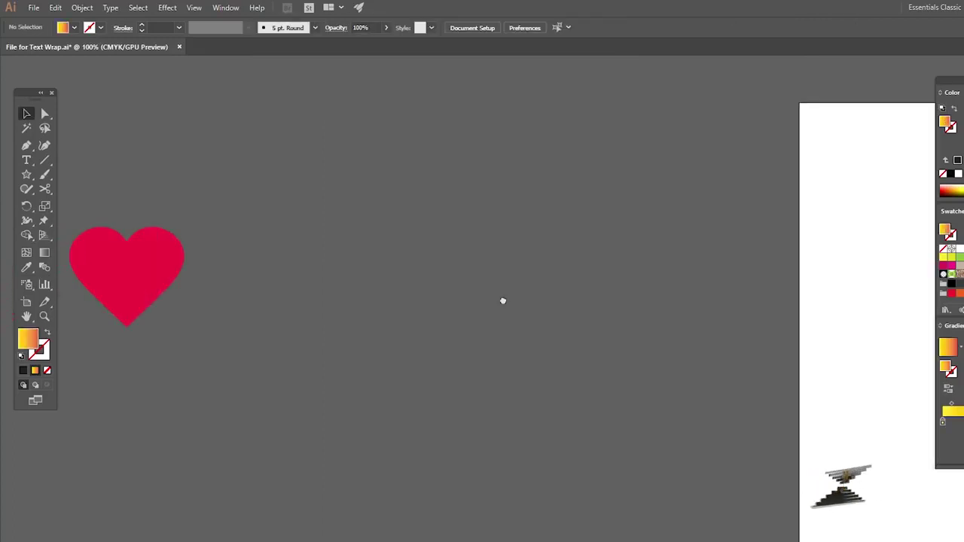
pyautogui.moveTo(103, 253)
pyautogui.mouseDown()
pyautogui.moveTo(749, 271)
pyautogui.moveTo(376, 226)
pyautogui.moveTo(570, 277)
pyautogui.moveTo(525, 292)
pyautogui.moveTo(542, 301)
pyautogui.mouseUp()
# Step: Enlarge the heart to about 6.04 × 5.27 in and shift it slightly lower
pyautogui.moveTo(590, 252); pyautogui.dragTo(664, 187)
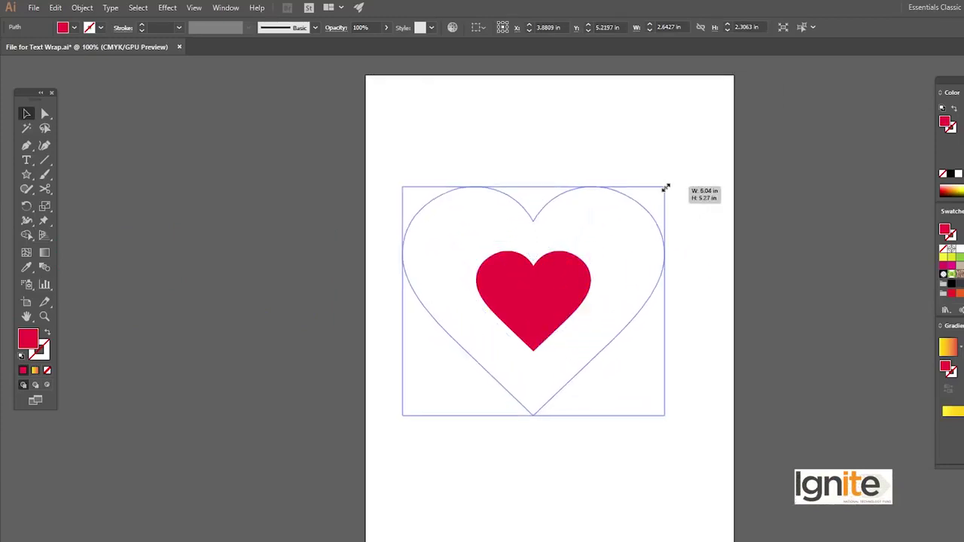
pyautogui.click(604, 150)
pyautogui.moveTo(539, 295); pyautogui.dragTo(508, 308)
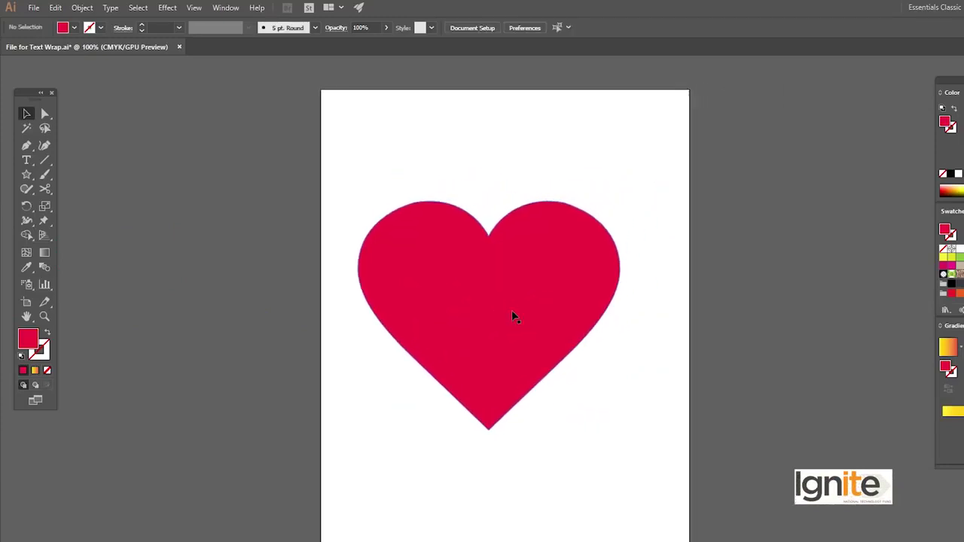
pyautogui.click(512, 316)
pyautogui.click(520, 317)
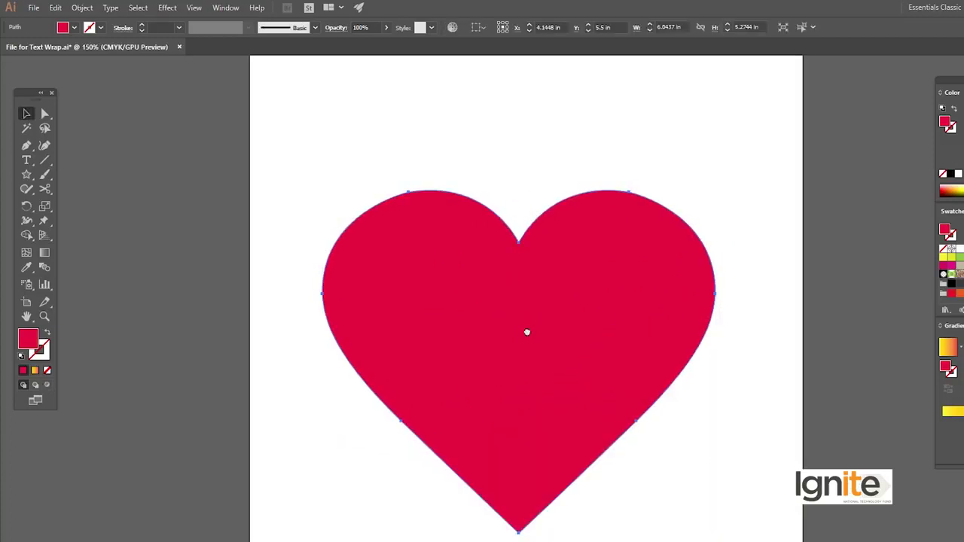
pyautogui.moveTo(527, 331); pyautogui.dragTo(507, 344)
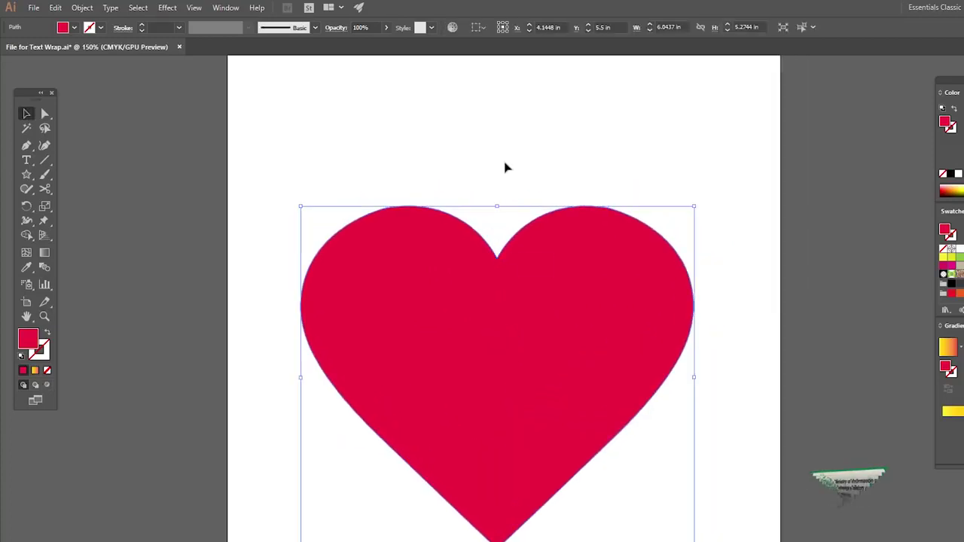
pyautogui.click(503, 192)
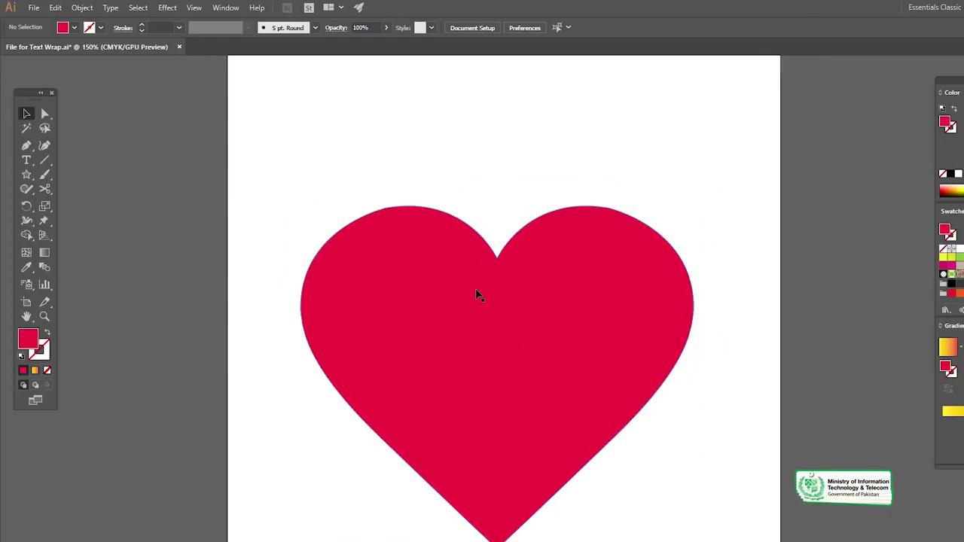
pyautogui.moveTo(492, 289); pyautogui.dragTo(487, 311)
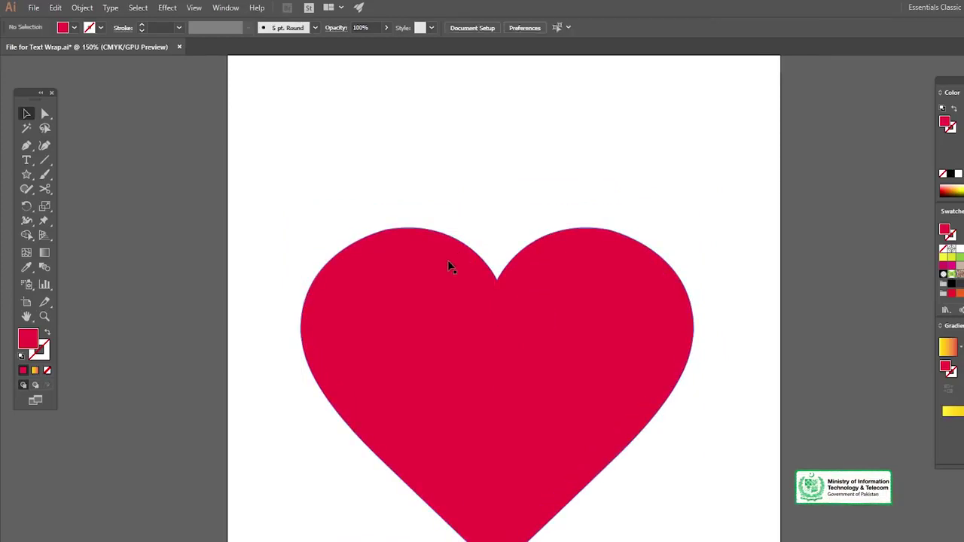
pyautogui.click(435, 189)
pyautogui.click(435, 275)
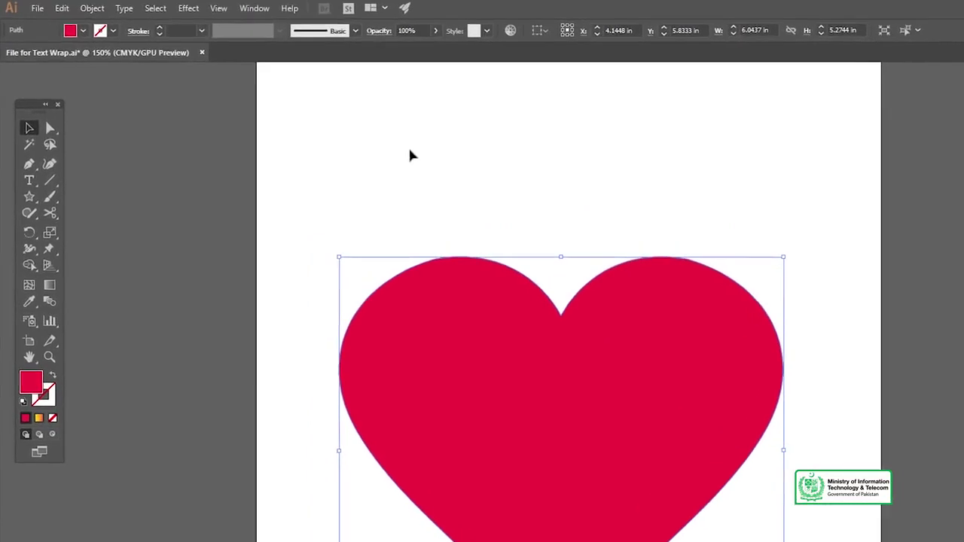
# Step: Add the word 'Life' above the heart in the Rockwell font
pyautogui.press('t')
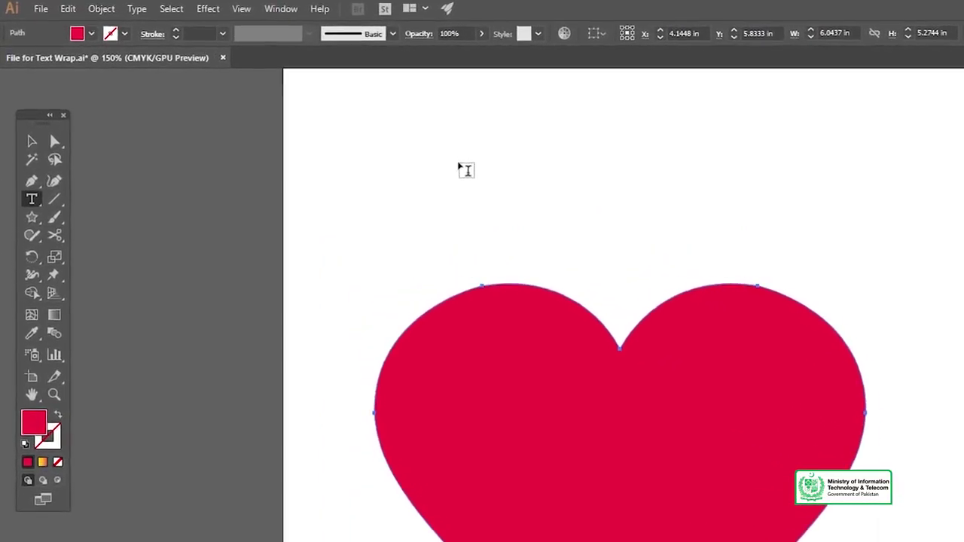
pyautogui.click(416, 146)
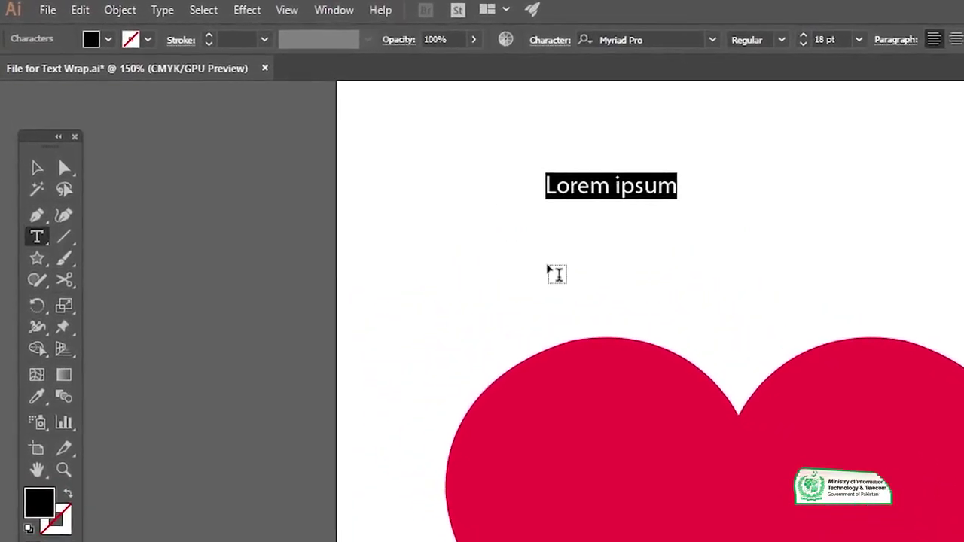
pyautogui.write('Life')
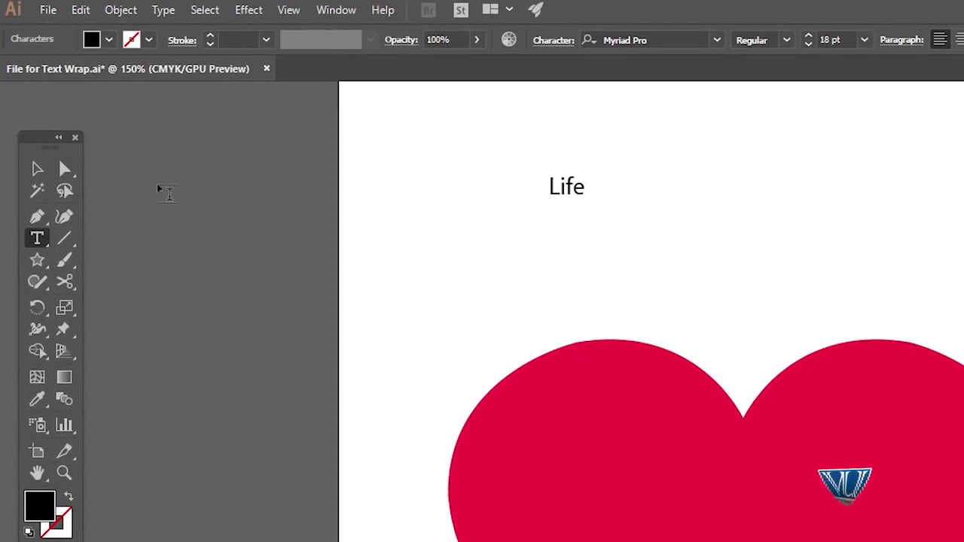
pyautogui.press('Escape')
pyautogui.hotkey('ctrl', 'a')
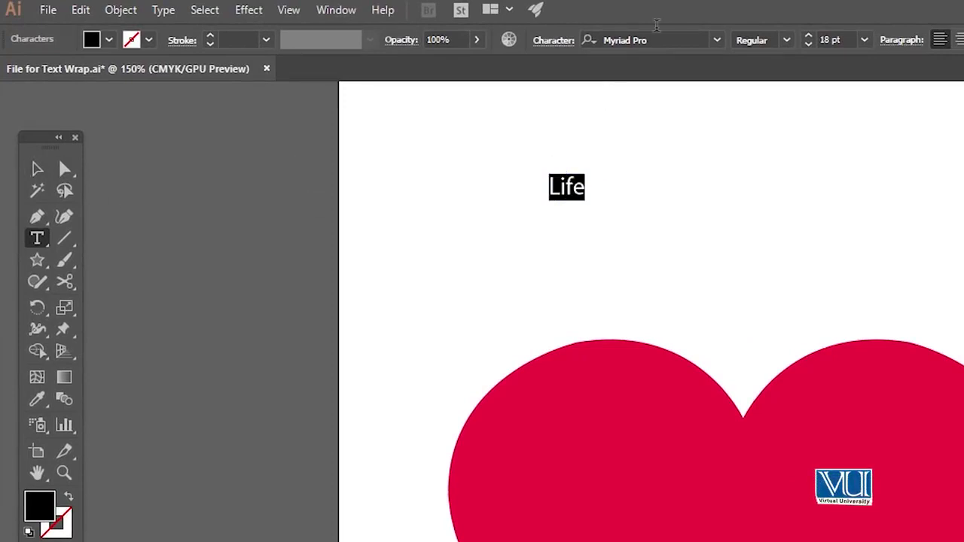
pyautogui.click(669, 39)
pyautogui.write('roc')
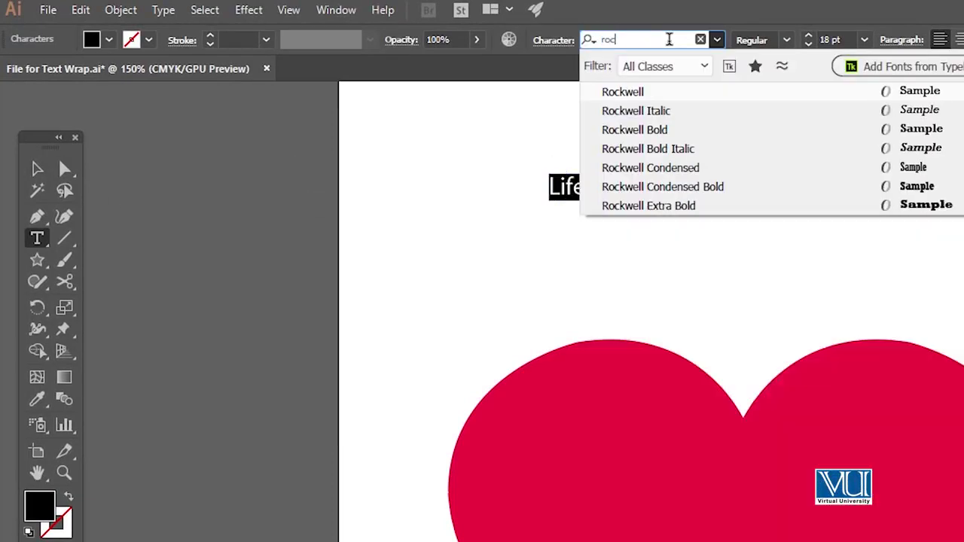
pyautogui.press('Return')
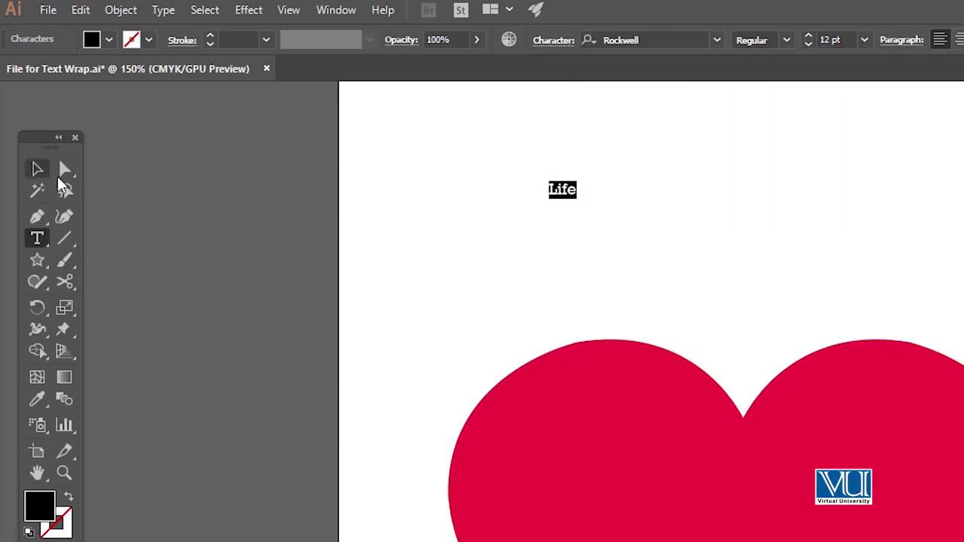
# Step: Scale Life up to about 70 pt and make it Bold
pyautogui.click(63, 170)
pyautogui.moveTo(570, 205); pyautogui.dragTo(737, 286)
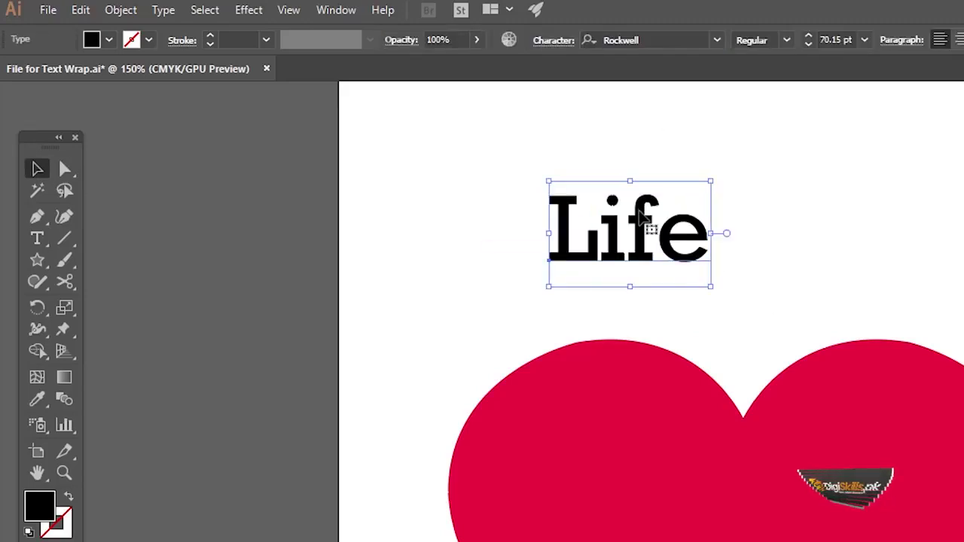
pyautogui.doubleClick(643, 216)
pyautogui.hotkey('ctrl', 'a')
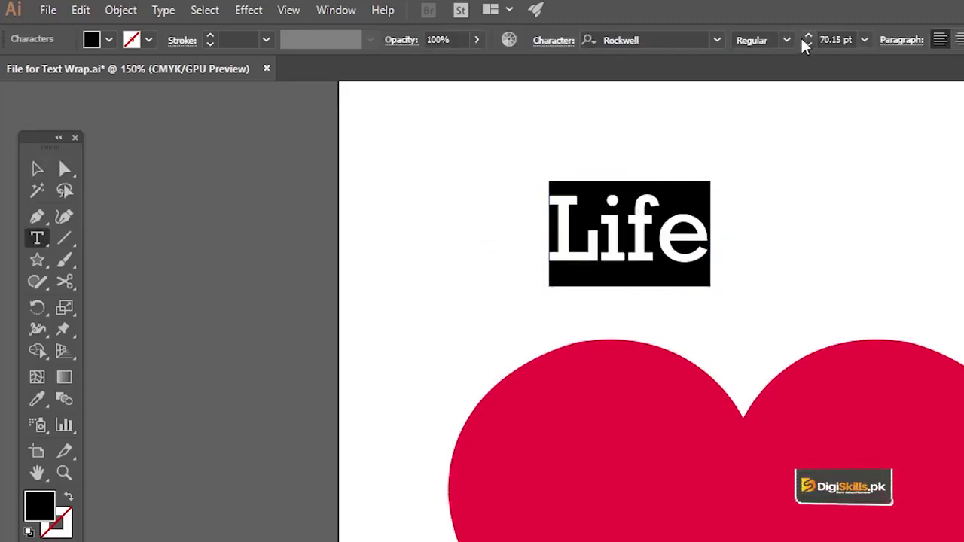
pyautogui.click(786, 40)
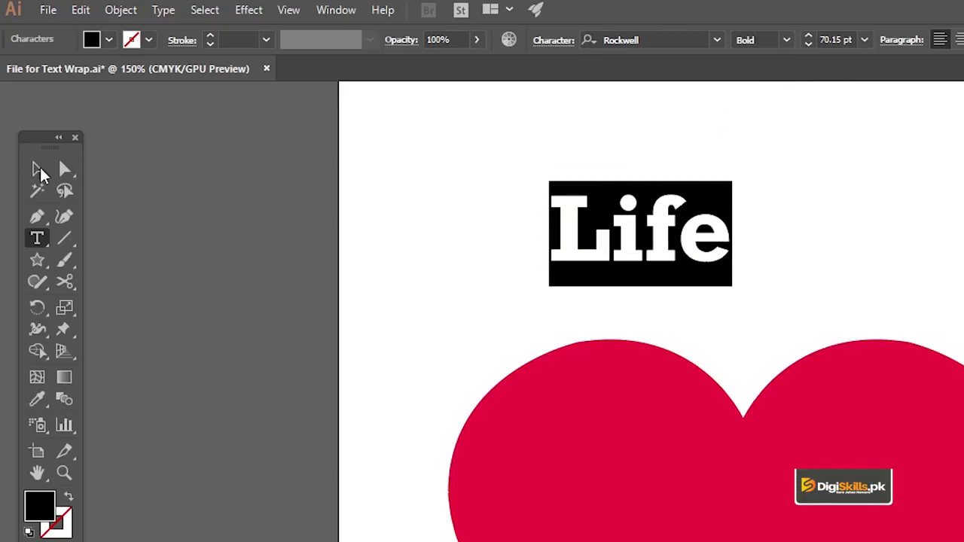
# Step: Reposition Life and fine-tune its size to about 77 pt
pyautogui.click(37, 168)
pyautogui.click(550, 166)
pyautogui.moveTo(570, 220); pyautogui.dragTo(583, 230)
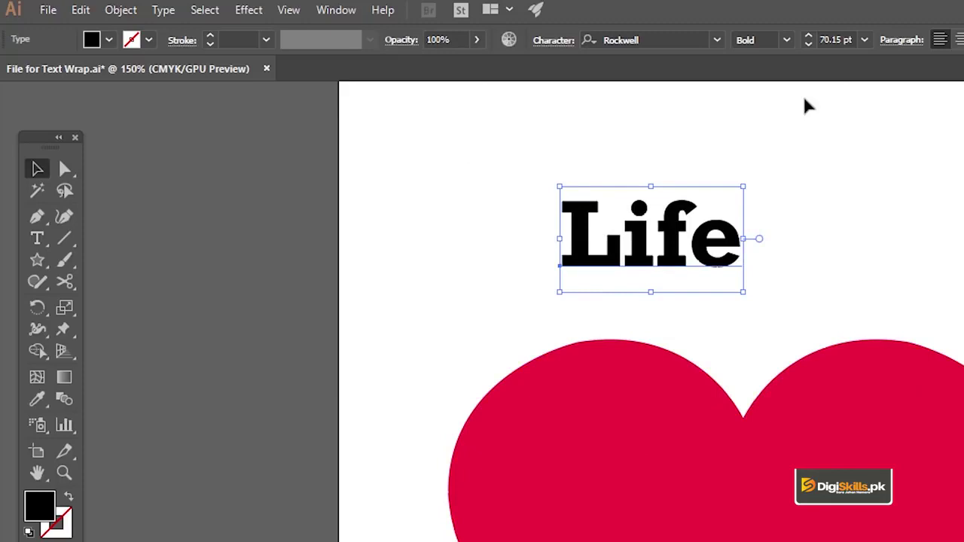
pyautogui.moveTo(762, 292); pyautogui.dragTo(789, 309)
pyautogui.click(814, 241)
pyautogui.click(700, 245)
pyautogui.moveTo(701, 245); pyautogui.dragTo(678, 241)
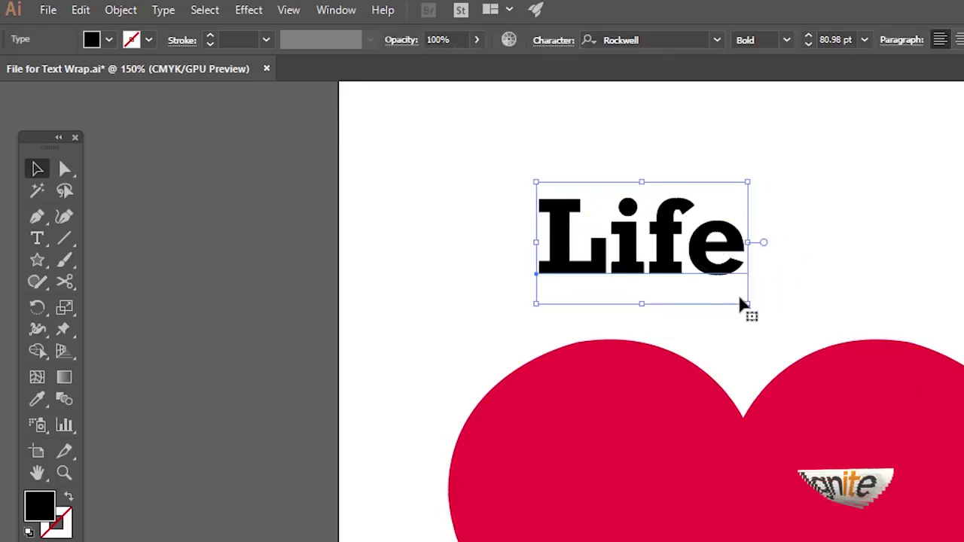
pyautogui.moveTo(748, 303); pyautogui.dragTo(736, 297)
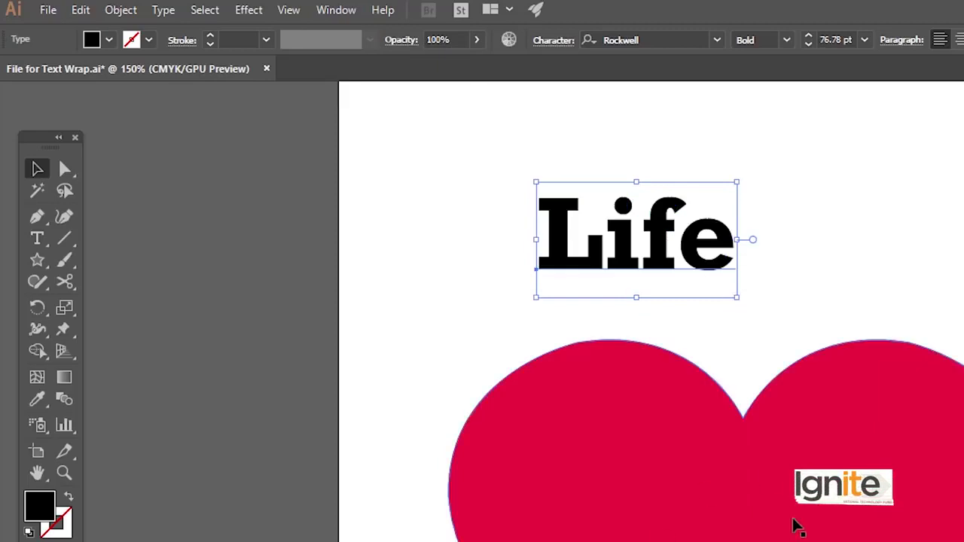
# Step: Alt-drag a duplicate of Life to its right
pyautogui.click(794, 189)
pyautogui.click(688, 215)
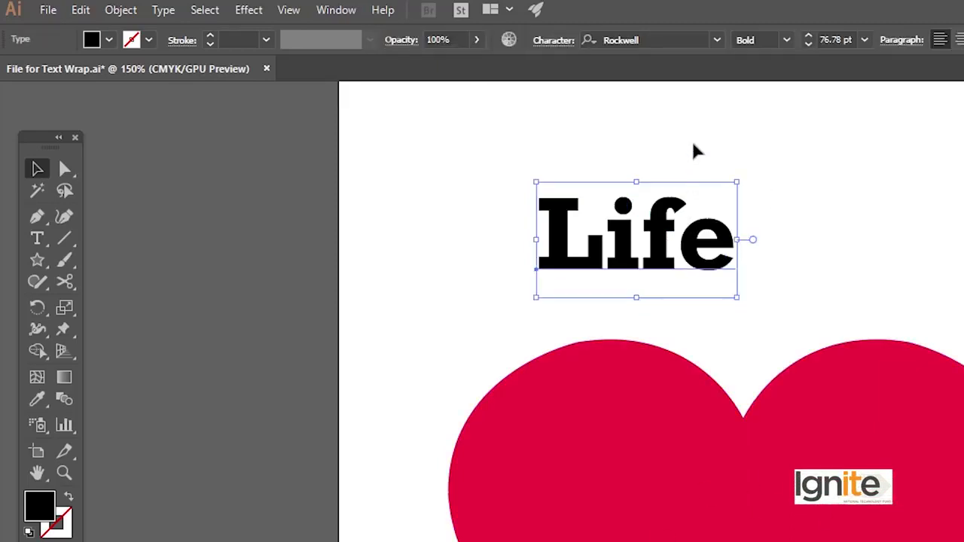
pyautogui.moveTo(655, 219); pyautogui.dragTo(887, 219)
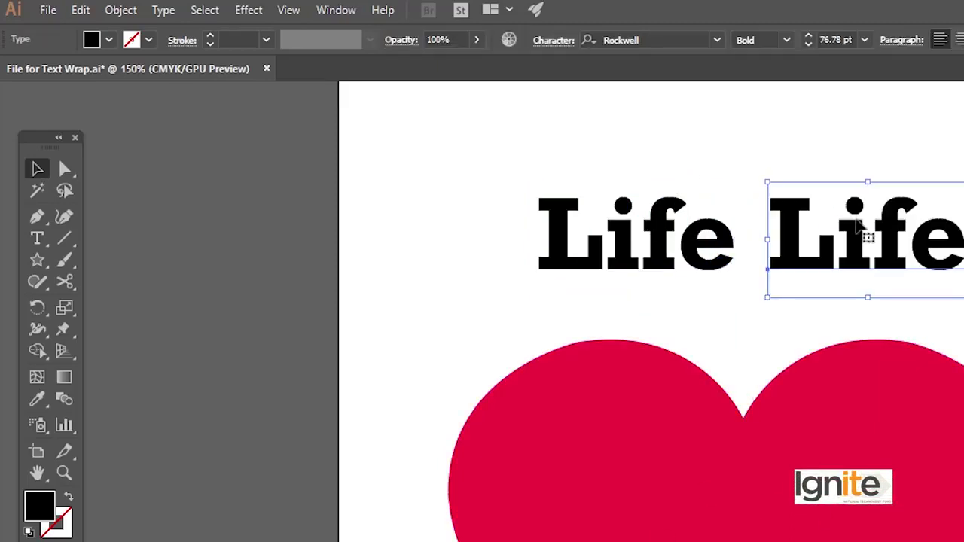
# Step: Change the duplicate's text to 'is Beautiful' and move it closer to Life
pyautogui.doubleClick(866, 241)
pyautogui.write('i')
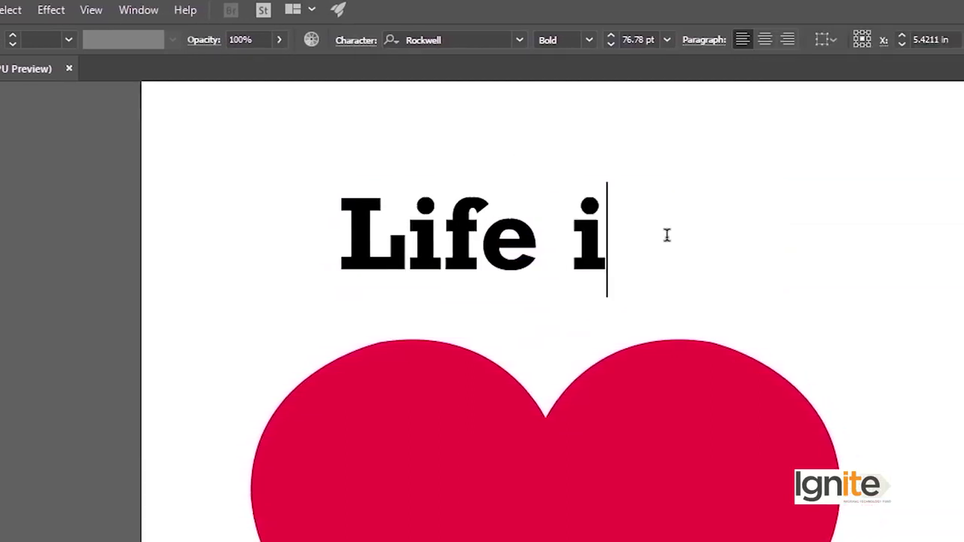
pyautogui.write('s ')
pyautogui.write('Bea')
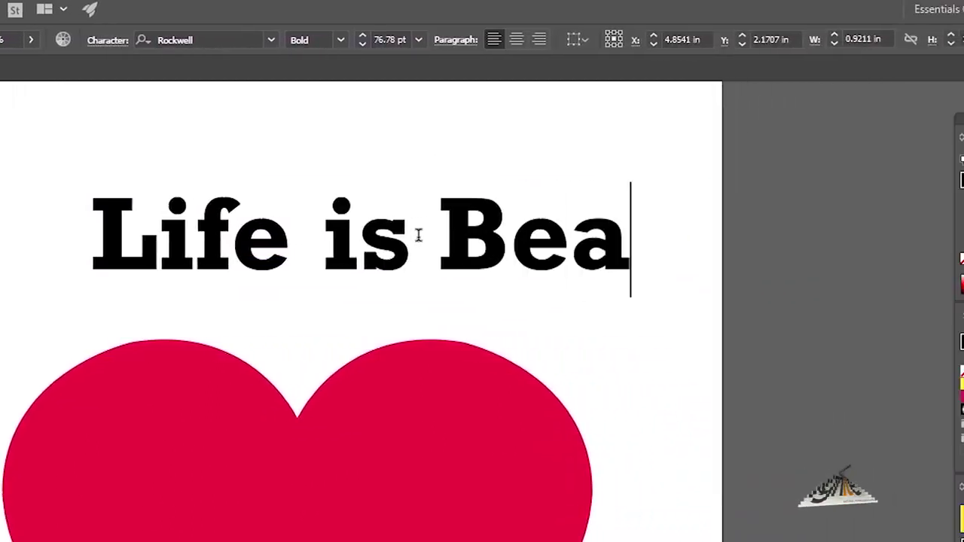
pyautogui.write('utiful')
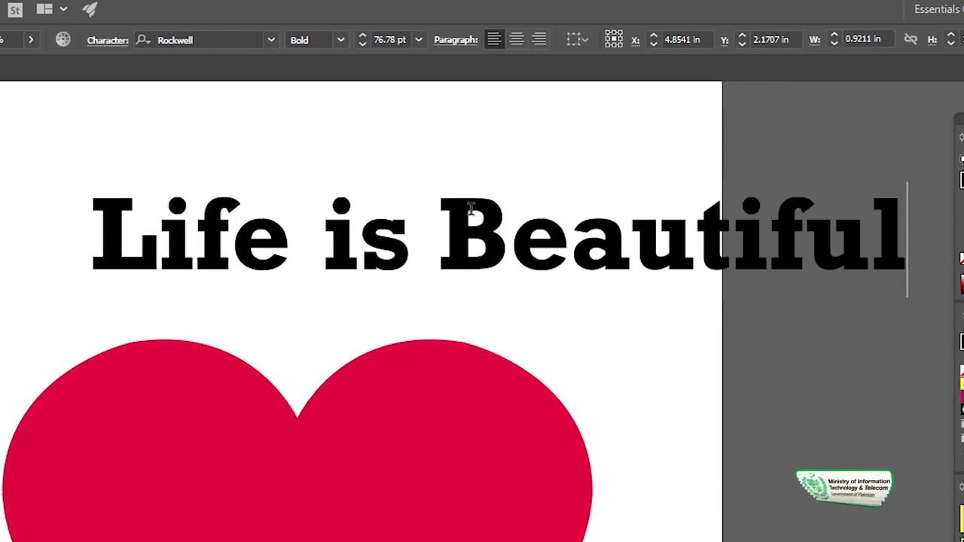
pyautogui.press('Escape')
pyautogui.click(389, 168)
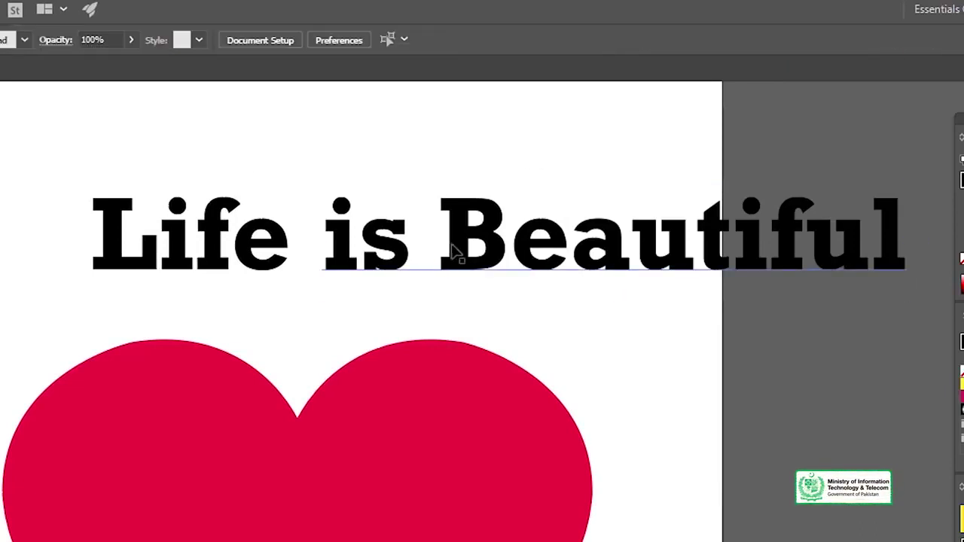
pyautogui.click(470, 239)
pyautogui.moveTo(470, 240); pyautogui.dragTo(457, 239)
# Step: Check the Life and is Beautiful text selections, then select the red heart
pyautogui.click(405, 158)
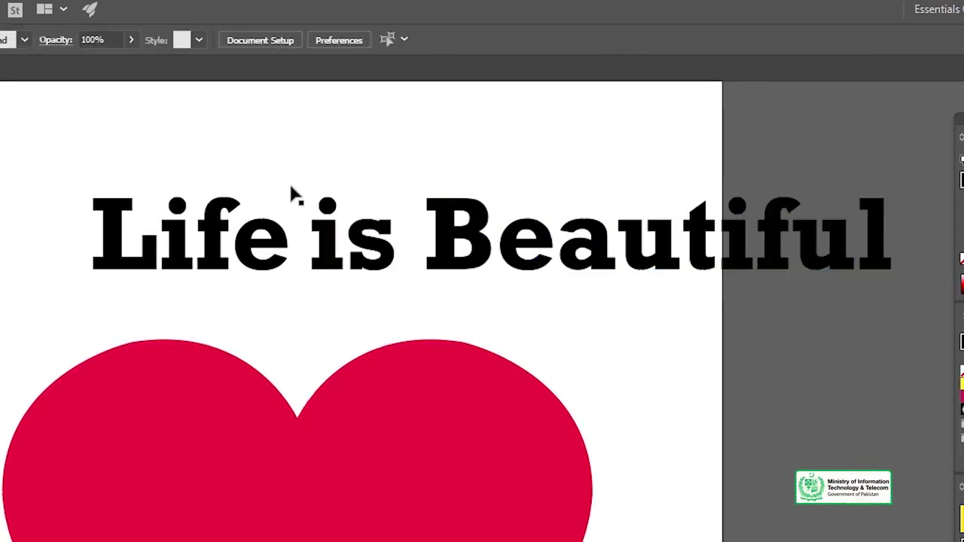
pyautogui.click(236, 238)
pyautogui.keyDown('shift'); pyautogui.click(326, 234); pyautogui.keyUp('shift')
pyautogui.click(317, 125)
pyautogui.click(239, 226)
pyautogui.click(289, 171)
pyautogui.click(328, 226)
pyautogui.click(288, 172)
pyautogui.click(241, 230)
pyautogui.click(338, 236)
pyautogui.click(322, 113)
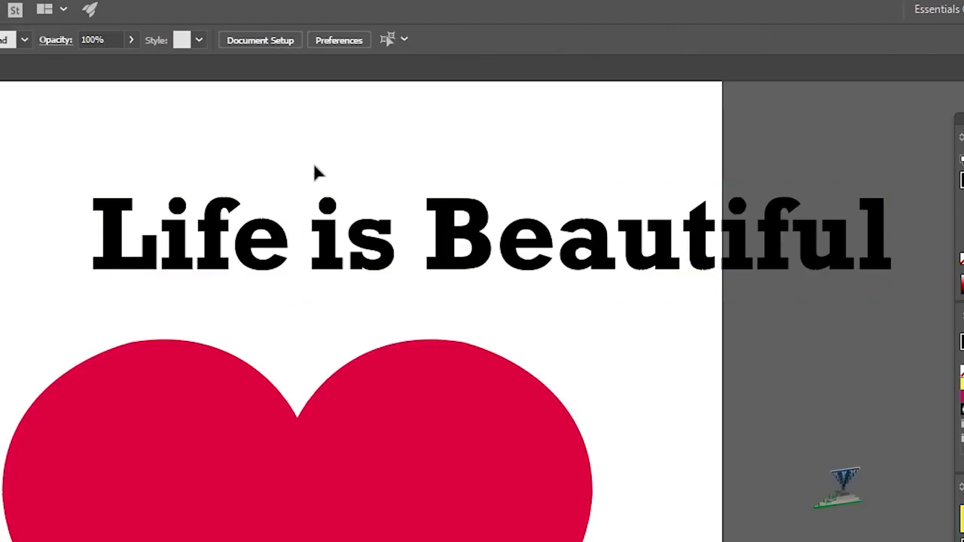
pyautogui.click(271, 421)
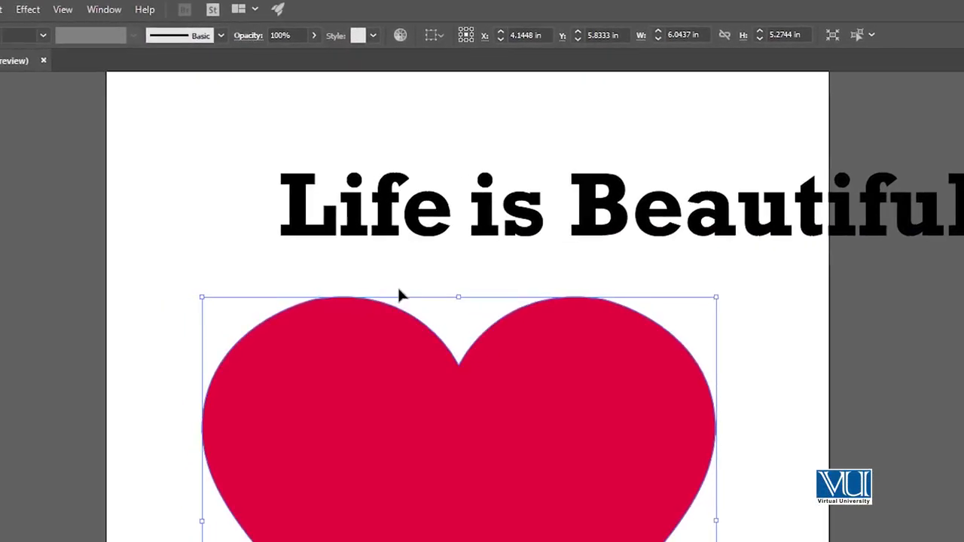
# Step: Set new paths to a red stroke with no fill, keeping the heart filled
pyautogui.press('p')
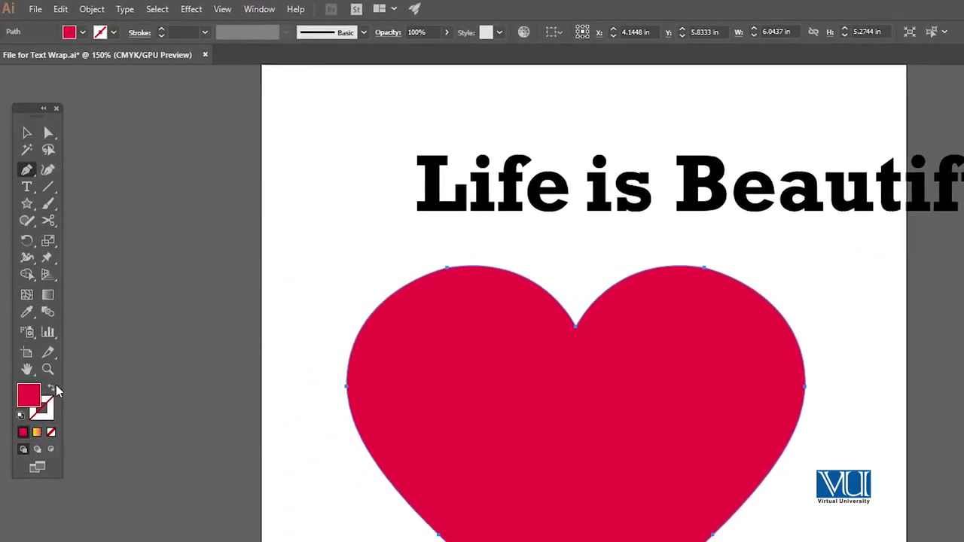
pyautogui.click(51, 390)
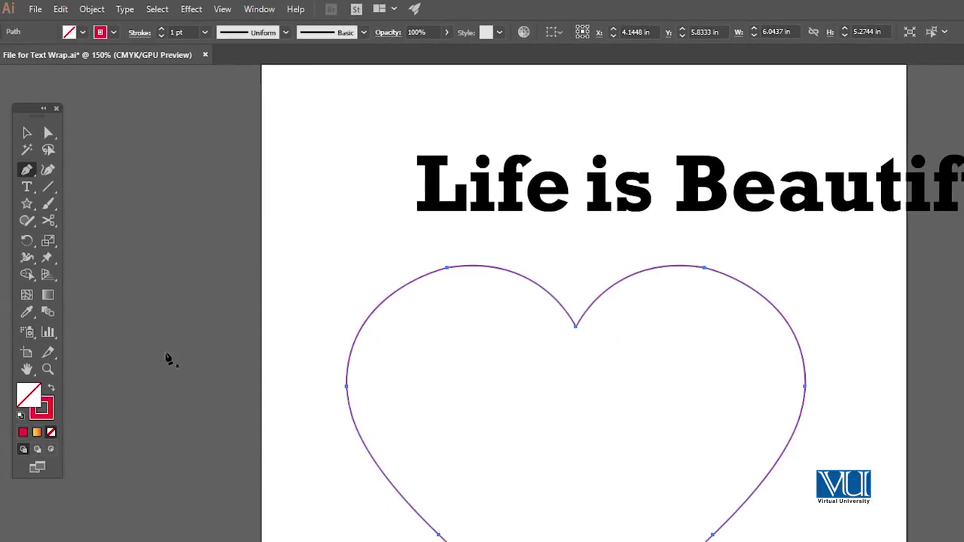
pyautogui.hotkey('shift', 'x')
pyautogui.press('v')
pyautogui.click(305, 275)
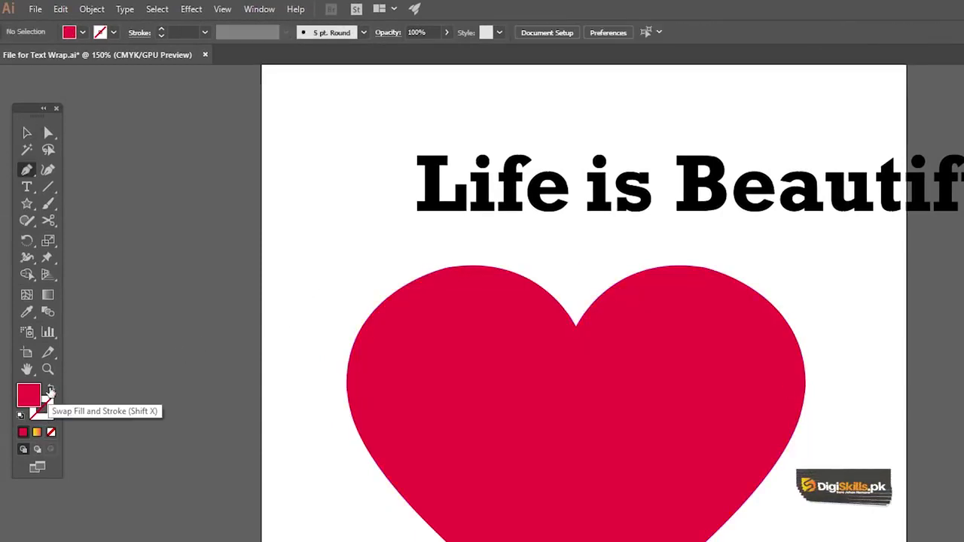
pyautogui.click(51, 389)
pyautogui.click(495, 239)
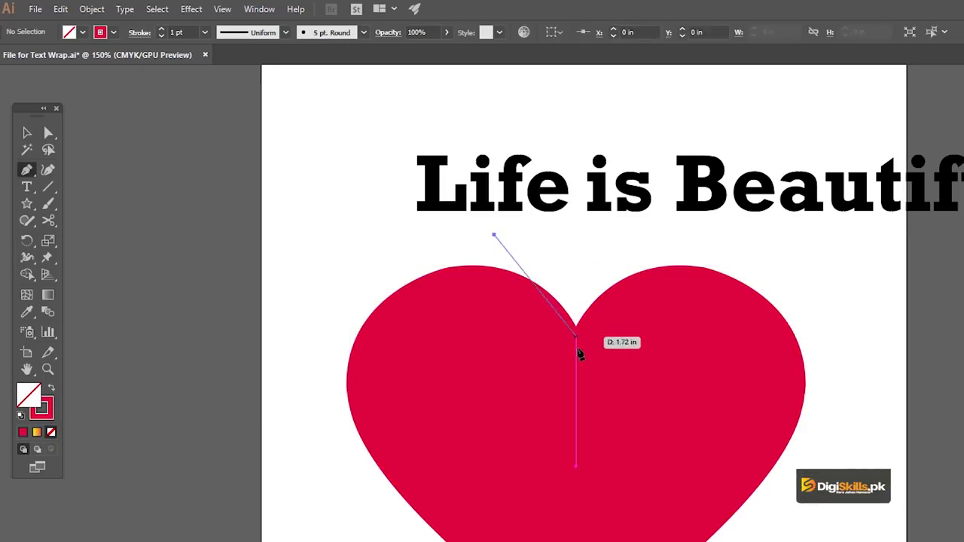
# Step: Draw a Pen curve dipping across the heart past both sides, then select both
pyautogui.click(296, 421)
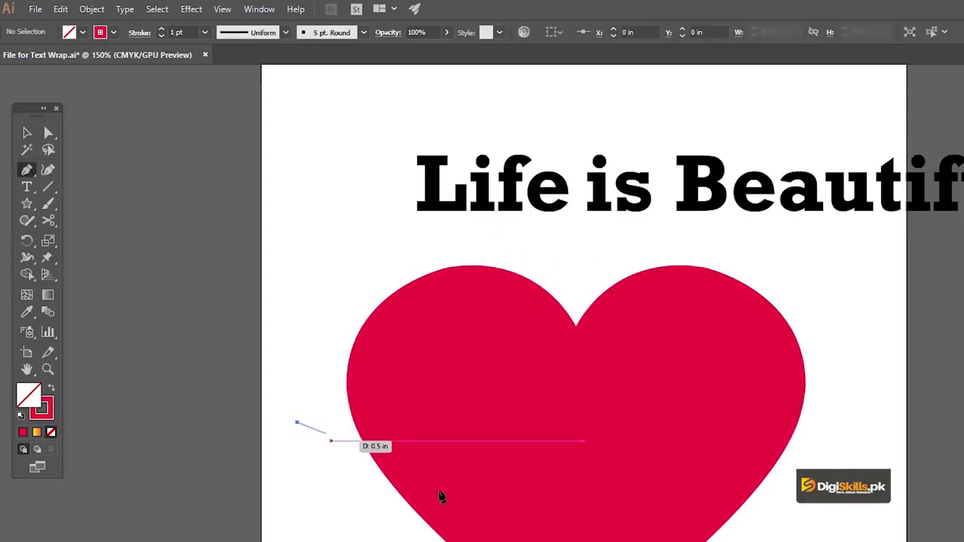
pyautogui.moveTo(866, 416); pyautogui.dragTo(923, 308)
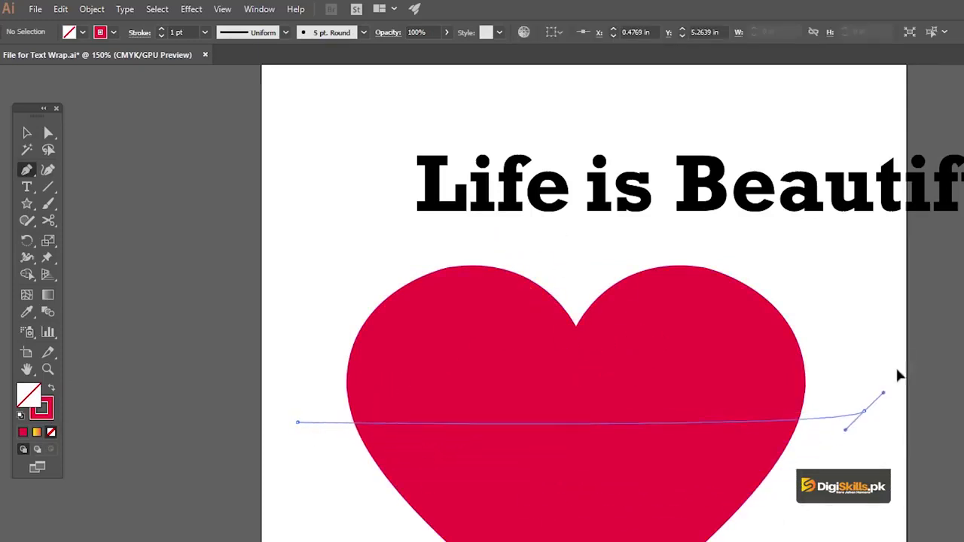
pyautogui.hotkey('ctrl', 'z')
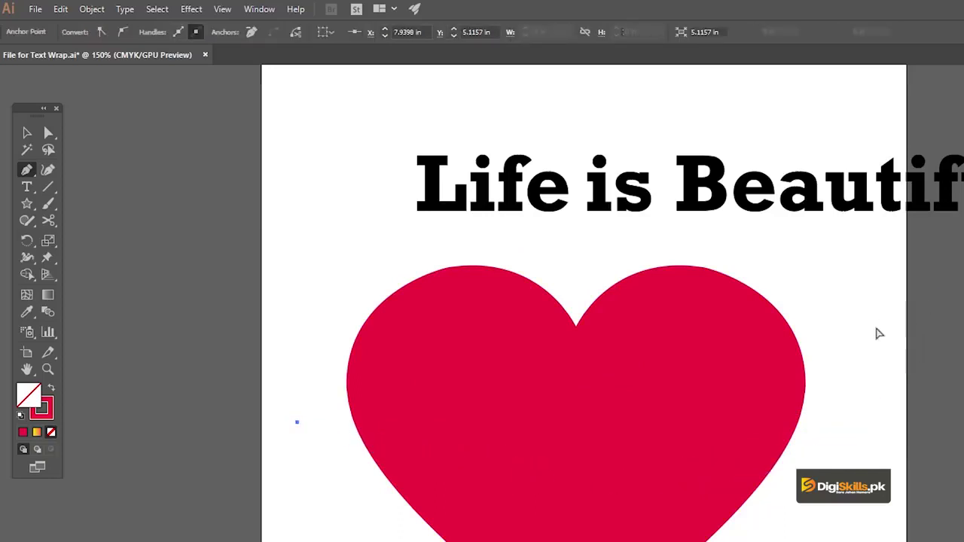
pyautogui.moveTo(312, 396); pyautogui.dragTo(422, 404)
pyautogui.click(314, 377)
pyautogui.moveTo(853, 365); pyautogui.dragTo(598, 540)
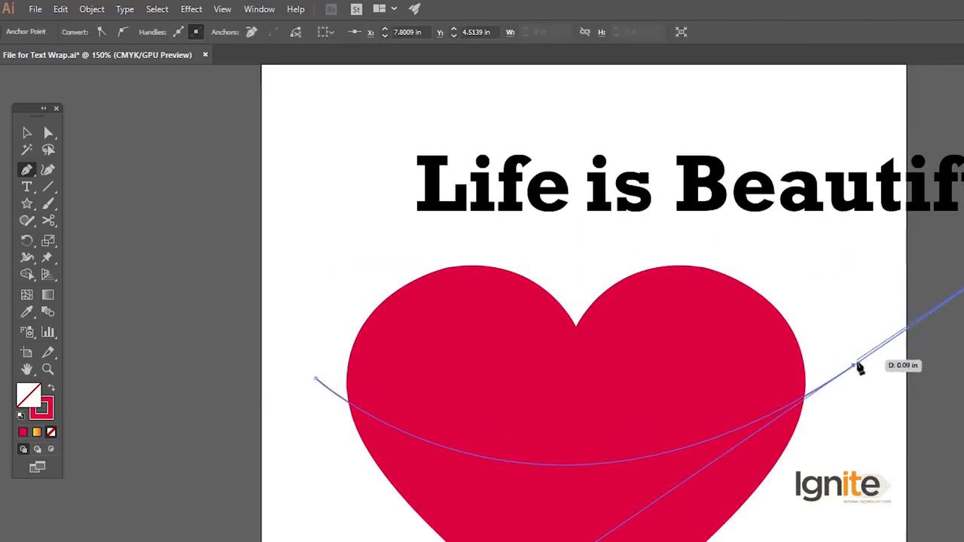
pyautogui.press('v')
pyautogui.click(812, 346)
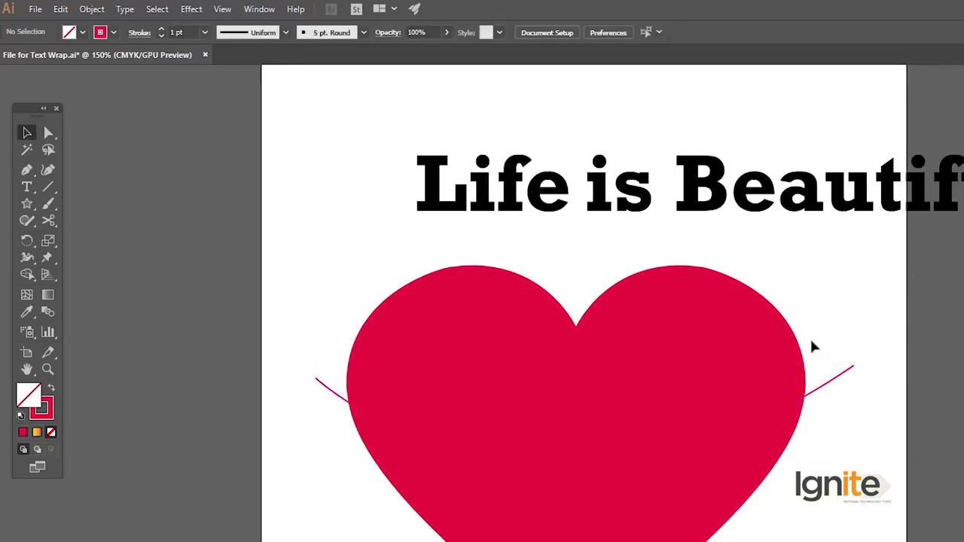
pyautogui.moveTo(734, 536); pyautogui.dragTo(801, 244)
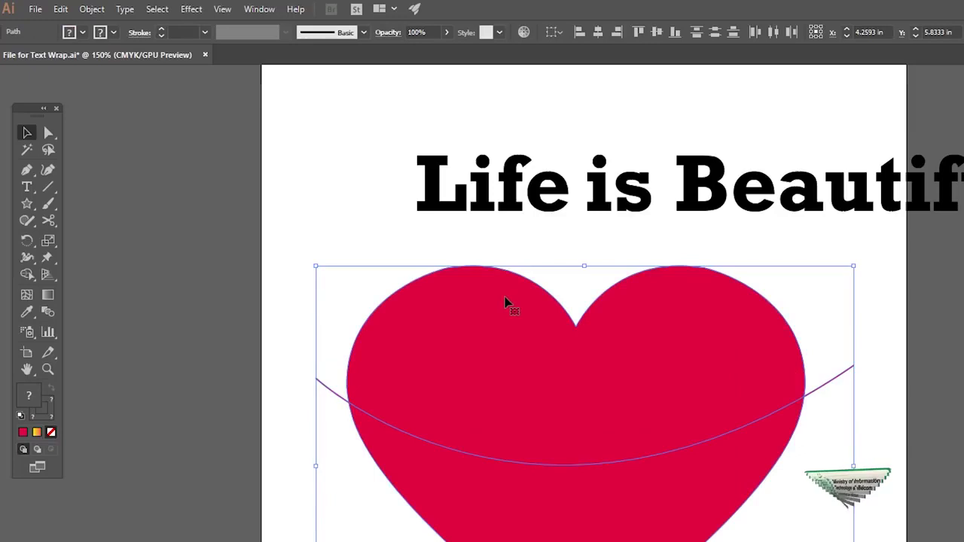
# Step: Apply Pathfinder Divide to the heart and curve, then select both resulting pieces
pyautogui.click(253, 10)
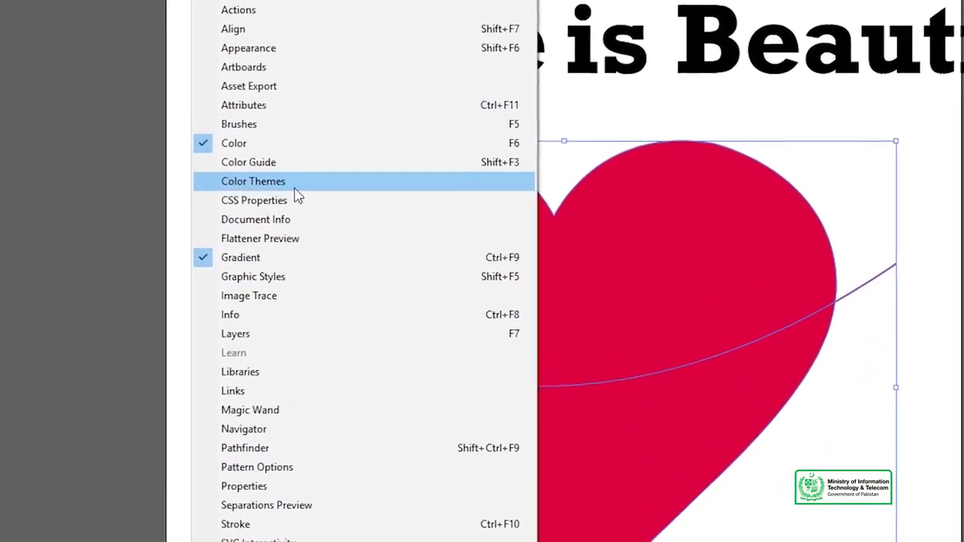
pyautogui.click(272, 439)
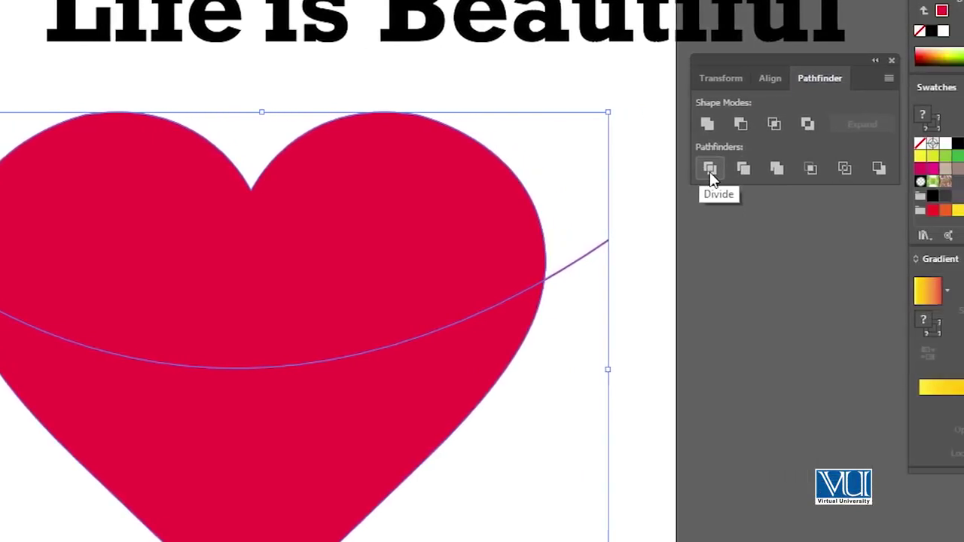
pyautogui.click(709, 172)
pyautogui.click(565, 94)
pyautogui.click(397, 159)
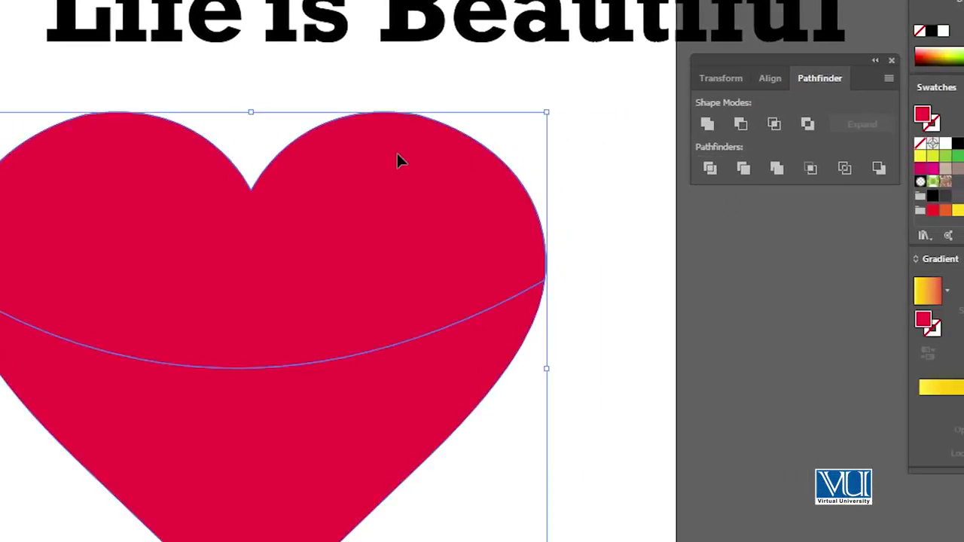
pyautogui.click(11, 54)
pyautogui.moveTo(8, 83); pyautogui.dragTo(452, 399)
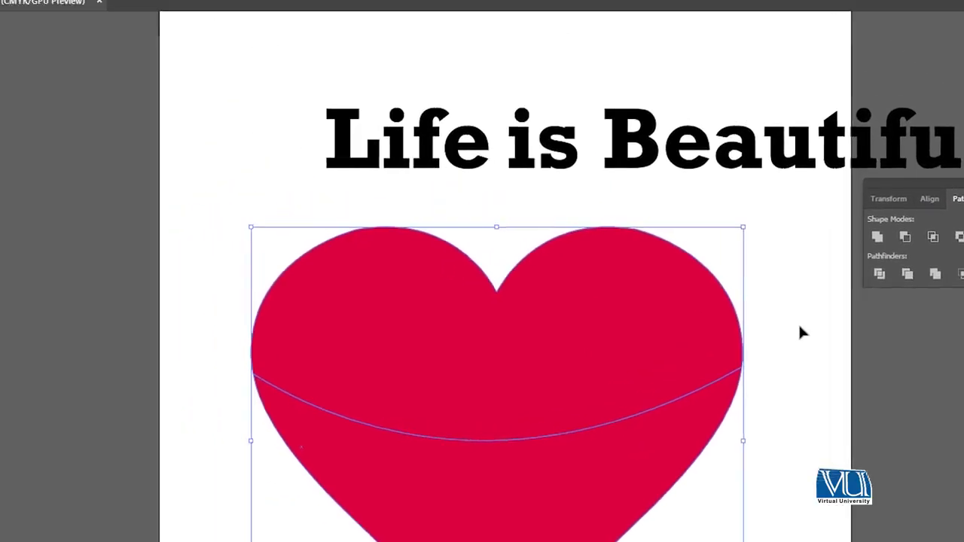
pyautogui.click(97, 155)
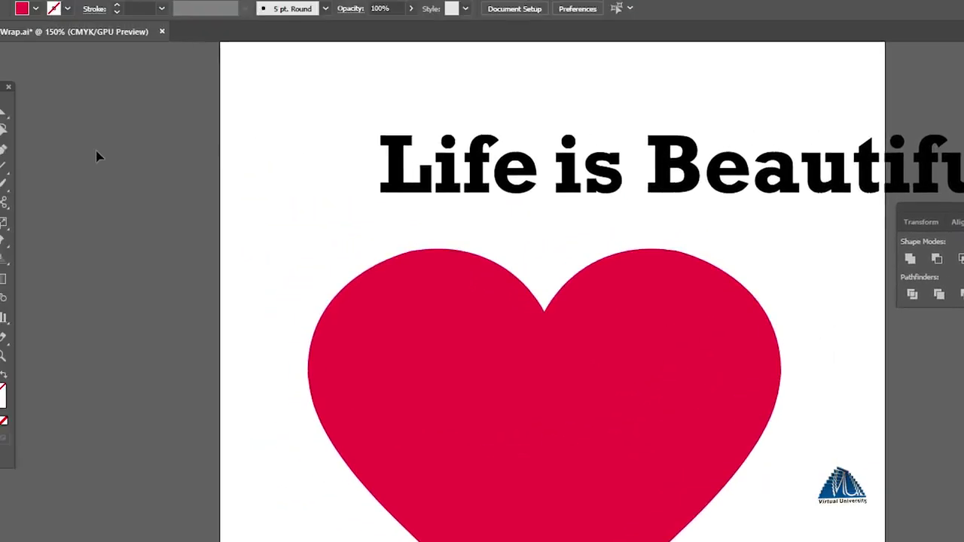
pyautogui.click(481, 276)
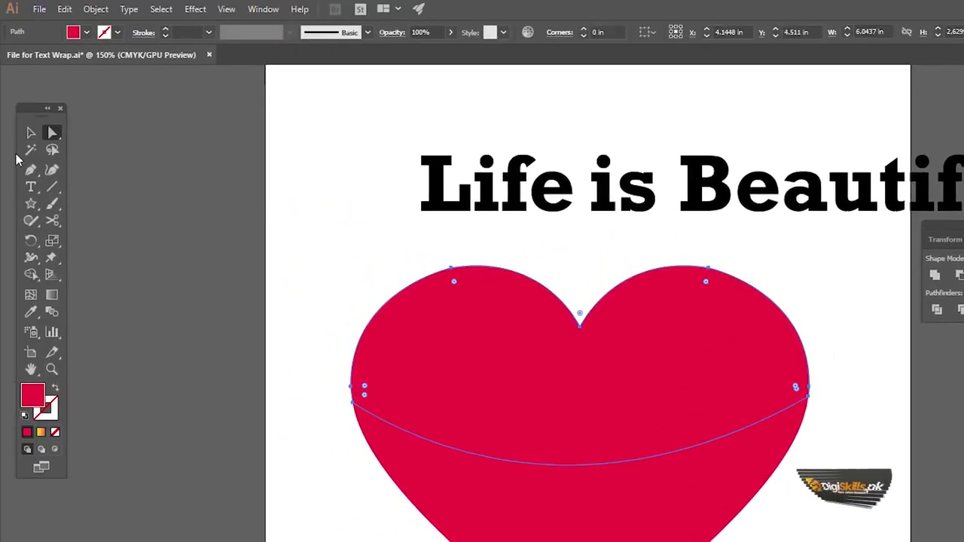
pyautogui.click(31, 133)
pyautogui.moveTo(520, 312); pyautogui.dragTo(518, 280)
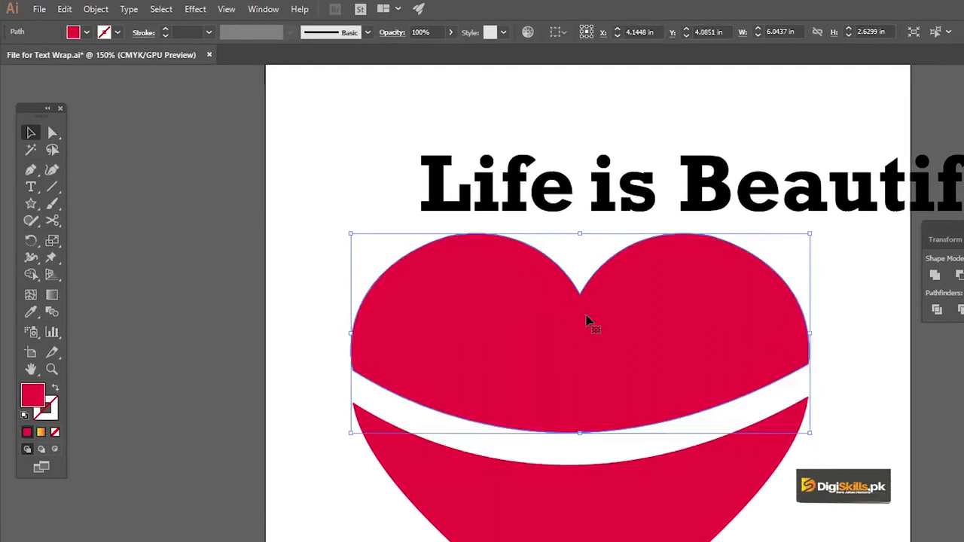
pyautogui.hotkey('ctrl', 'z')
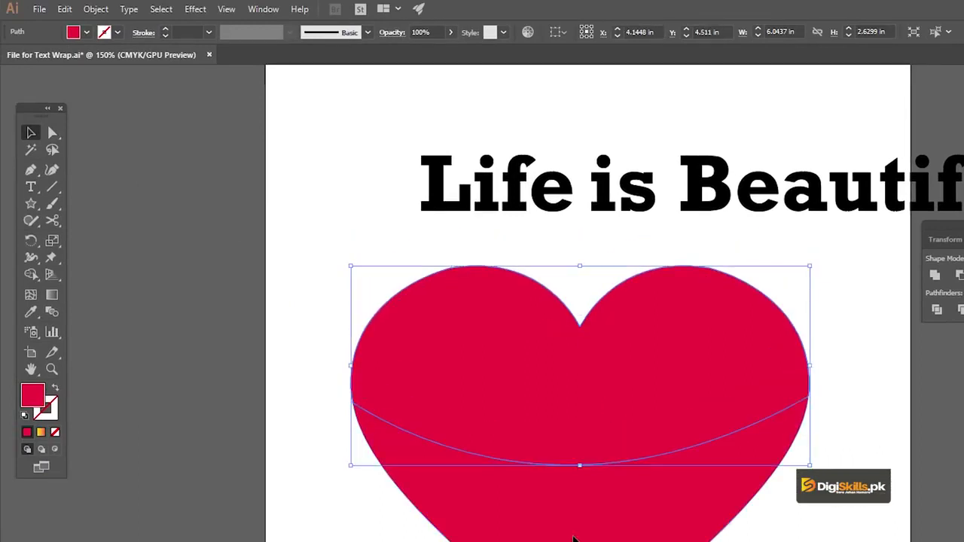
pyautogui.click(357, 174)
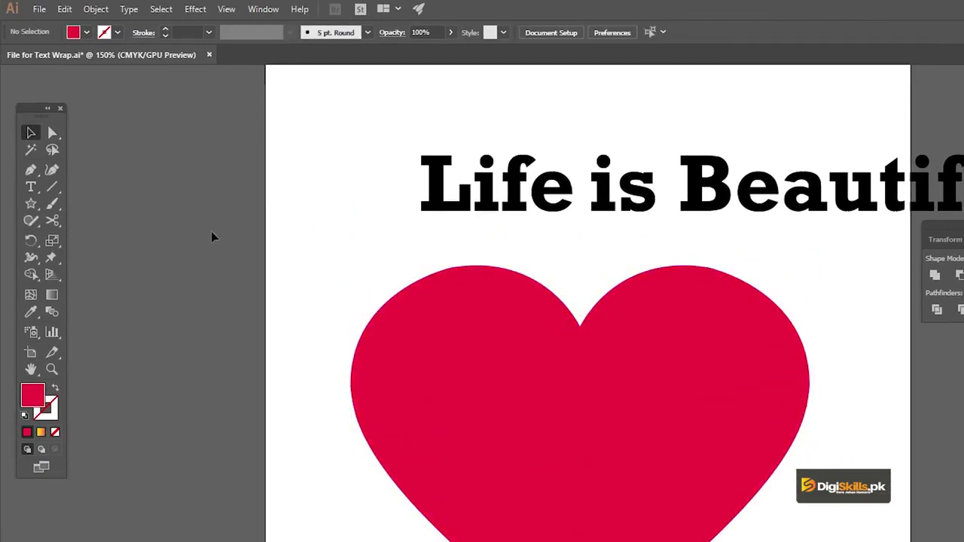
pyautogui.click(54, 136)
pyautogui.click(486, 517)
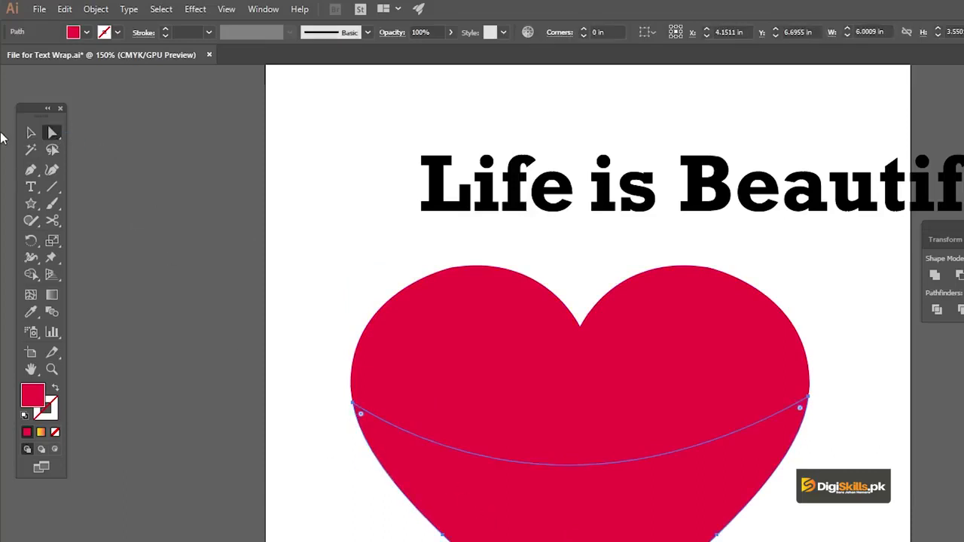
pyautogui.click(28, 133)
pyautogui.moveTo(569, 529); pyautogui.dragTo(566, 541)
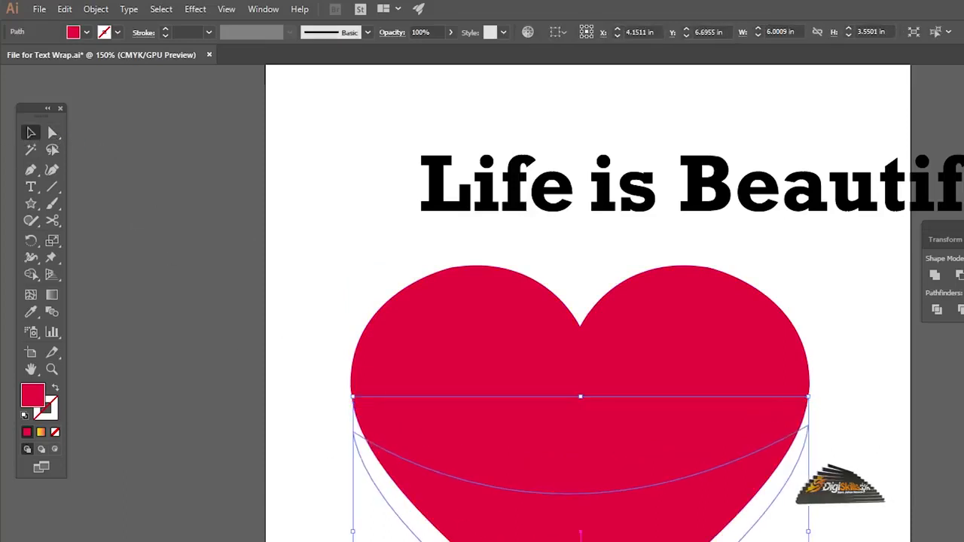
pyautogui.hotkey('ctrl', 'z')
pyautogui.click(538, 246)
pyautogui.click(447, 297)
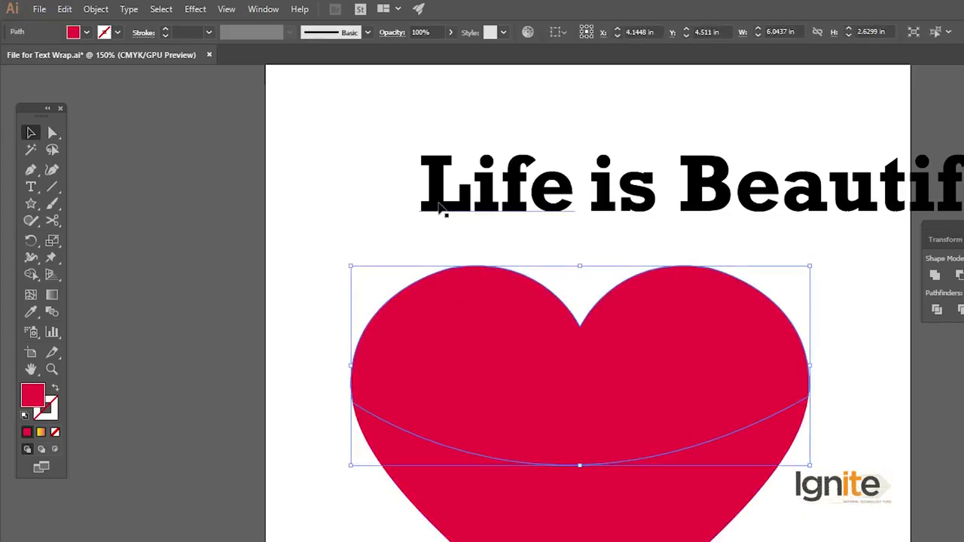
pyautogui.click(444, 208)
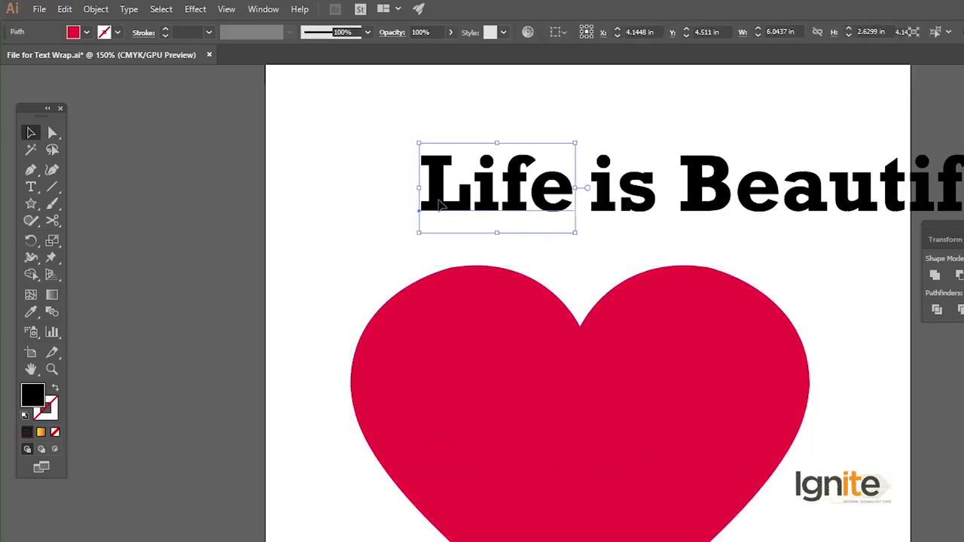
# Step: Move the 'is Beautiful' text off to the right of the heart
pyautogui.click(448, 312)
pyautogui.keyDown('shift'); pyautogui.click(465, 196); pyautogui.keyUp('shift')
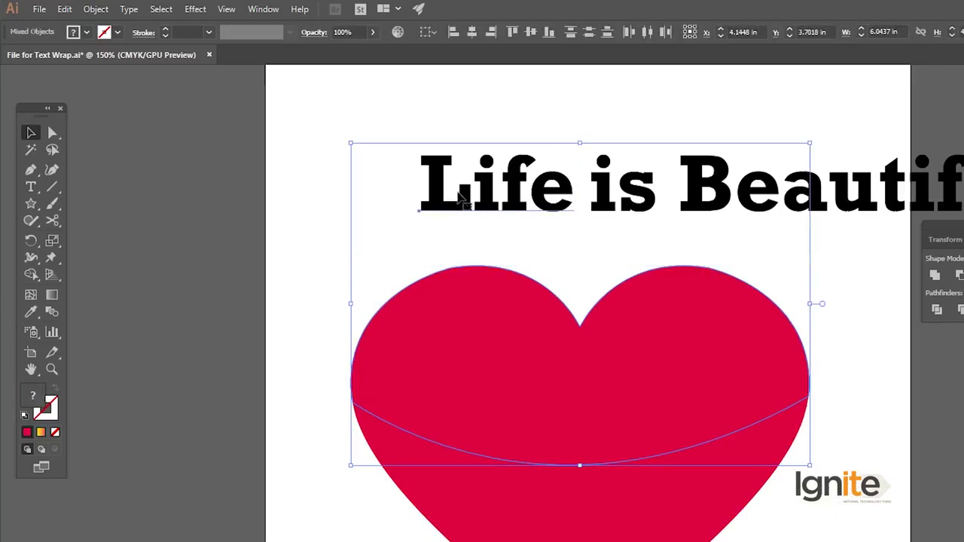
pyautogui.click(475, 138)
pyautogui.moveTo(678, 181); pyautogui.dragTo(941, 181)
pyautogui.hotkey('ctrl', 'z')
pyautogui.moveTo(810, 197); pyautogui.dragTo(963, 197)
# Step: Warp Life into the upper heart piece with Envelope Distort > Make with Top Object
pyautogui.click(527, 185)
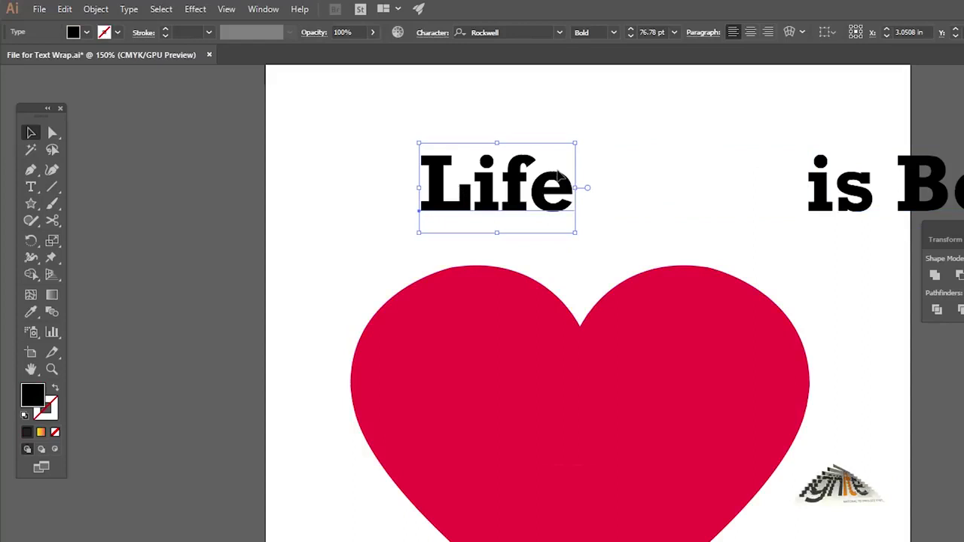
pyautogui.keyDown('shift'); pyautogui.click(490, 331); pyautogui.keyUp('shift')
pyautogui.click(96, 9)
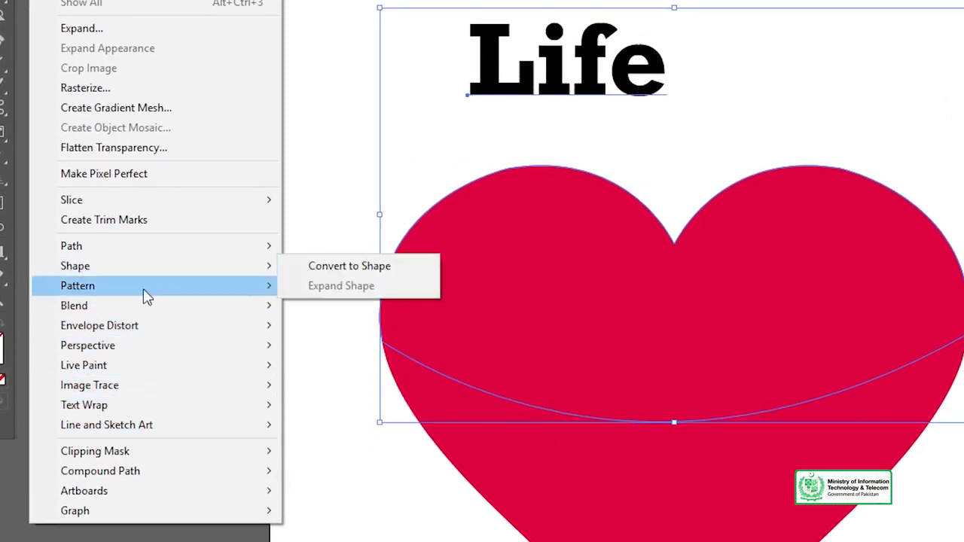
pyautogui.moveTo(99, 325)
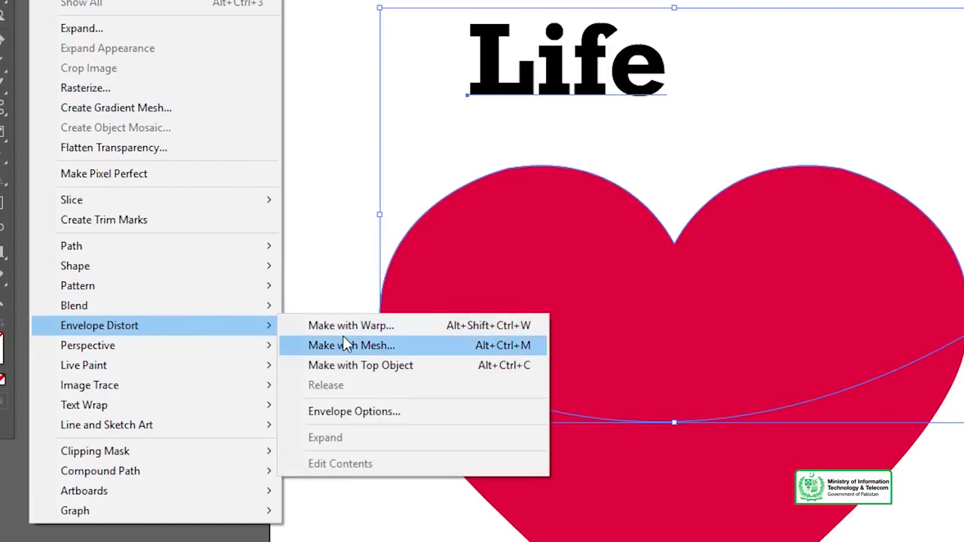
pyautogui.click(350, 365)
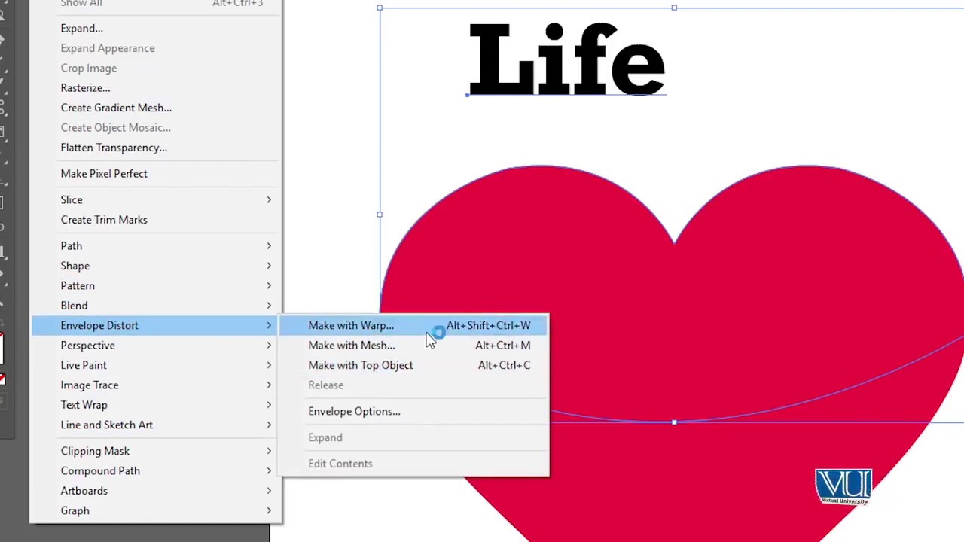
pyautogui.click(396, 367)
pyautogui.click(639, 73)
pyautogui.press('z')
pyautogui.keyDown('alt'); pyautogui.click(688, 389); pyautogui.keyUp('alt')
pyautogui.click(780, 418)
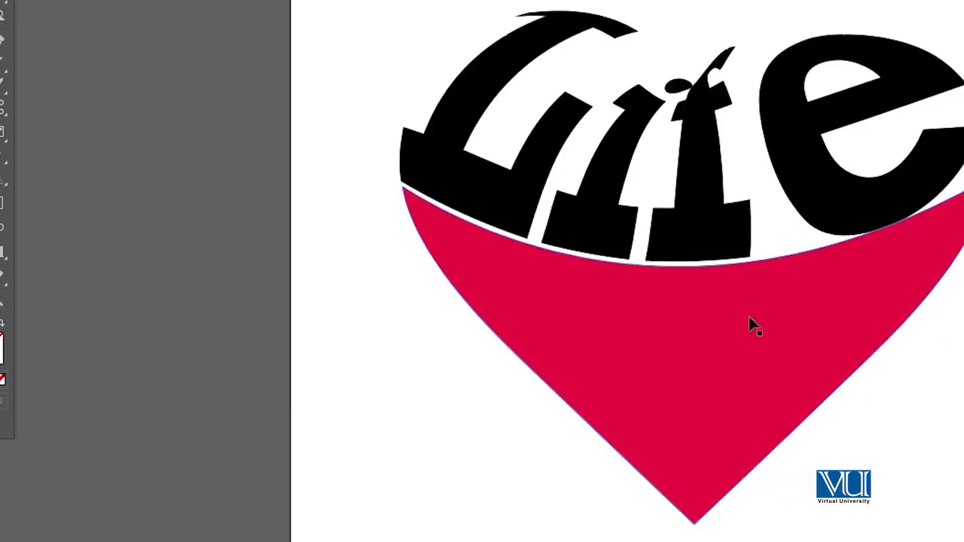
pyautogui.press('v')
pyautogui.click(748, 326)
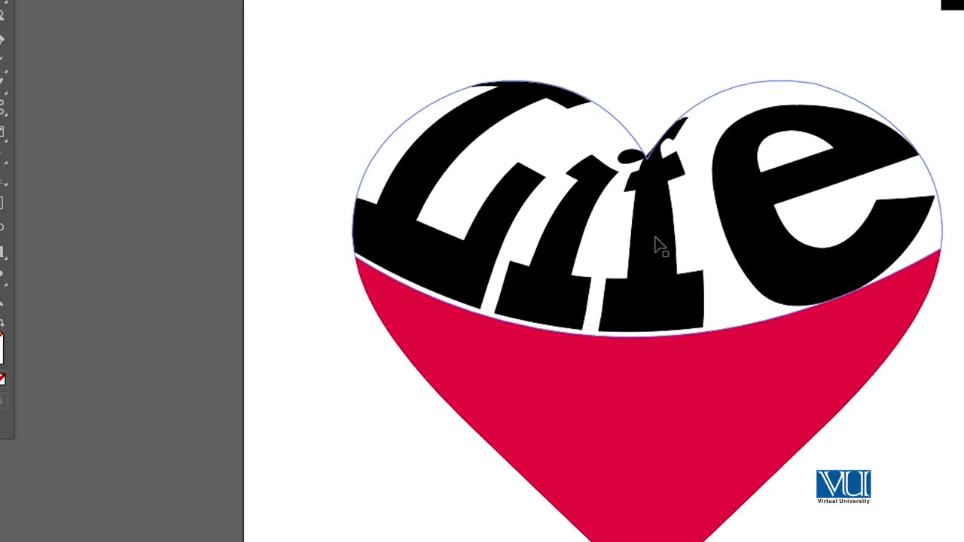
# Step: Envelope-distort 'is Beautiful' into the lower heart piece using Make with Top Object
pyautogui.click(630, 457)
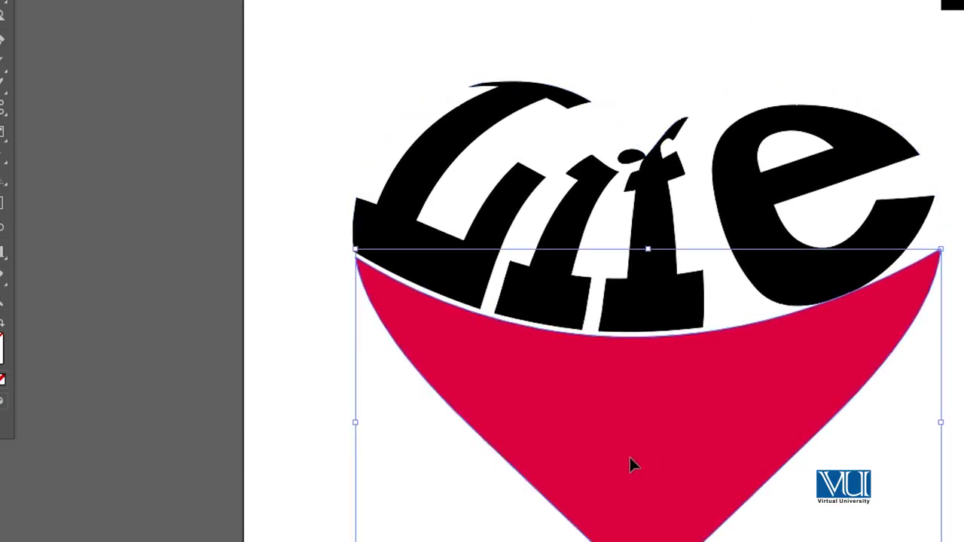
pyautogui.click(844, 493)
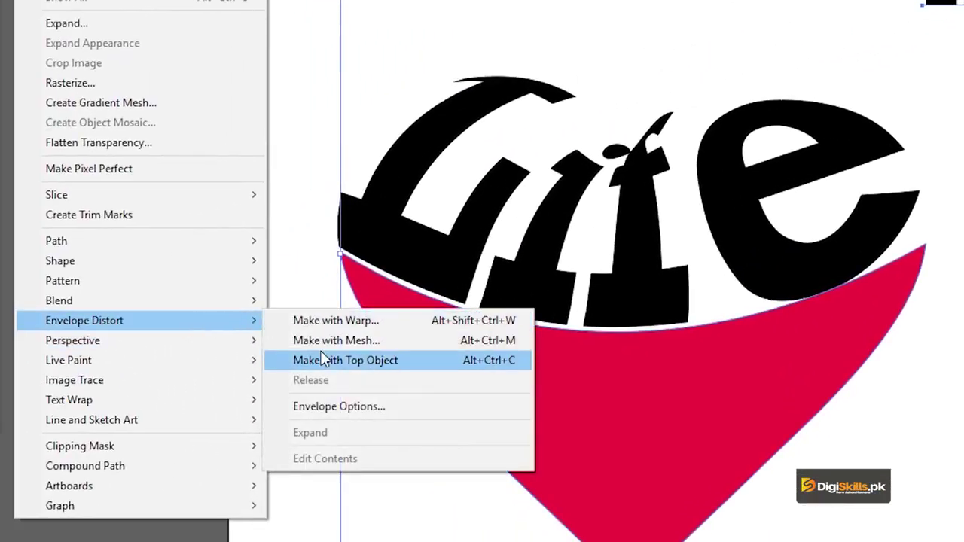
pyautogui.click(309, 360)
pyautogui.click(275, 369)
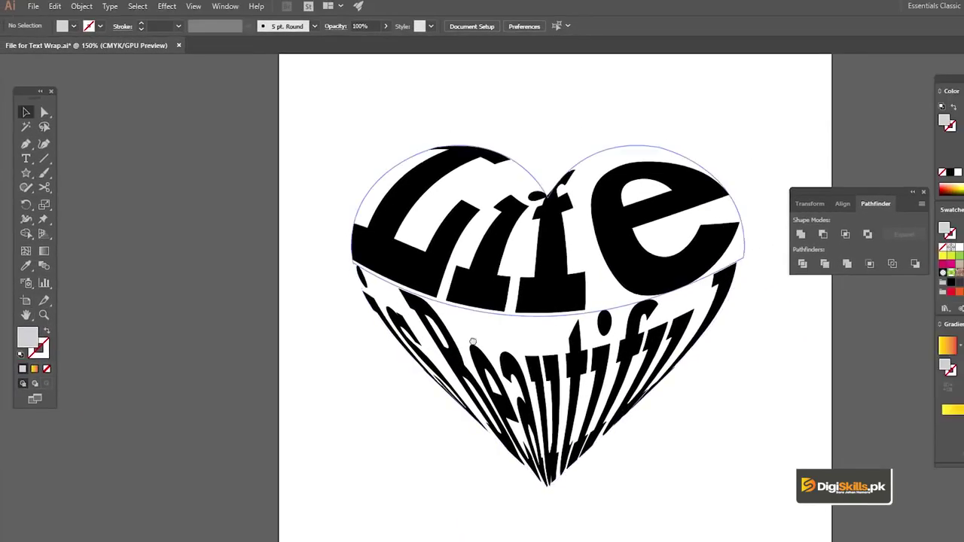
pyautogui.press('v')
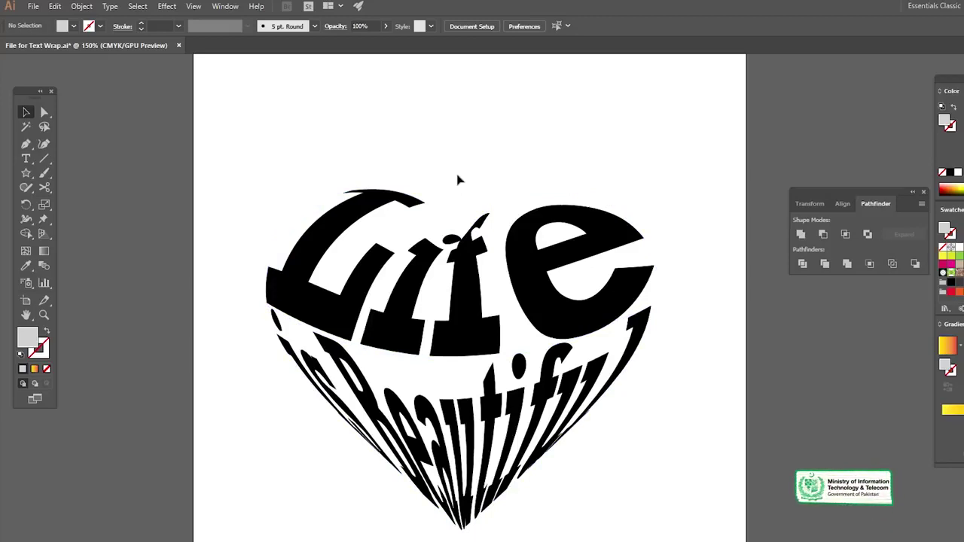
# Step: Select both warped text envelopes and delete them
pyautogui.hotkey('ctrl', 'a')
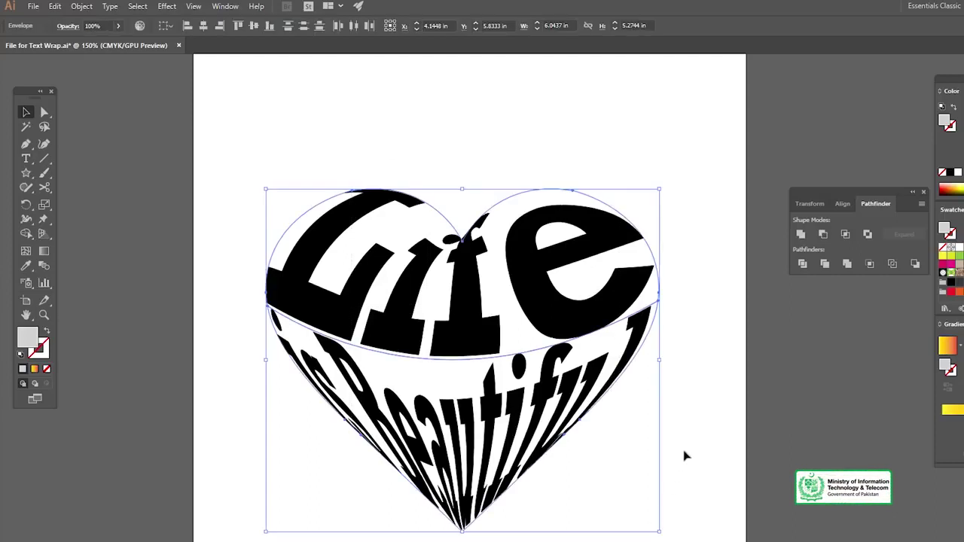
pyautogui.press('Delete')
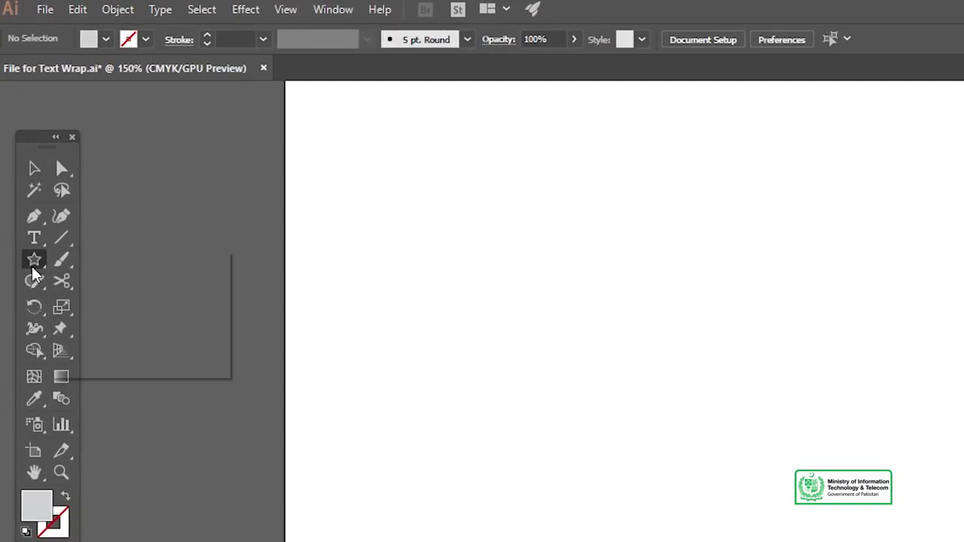
# Step: Draw a large five-point star, fill it crimson BE1E2D, and resize it
pyautogui.moveTo(34, 259); pyautogui.dragTo(114, 345)
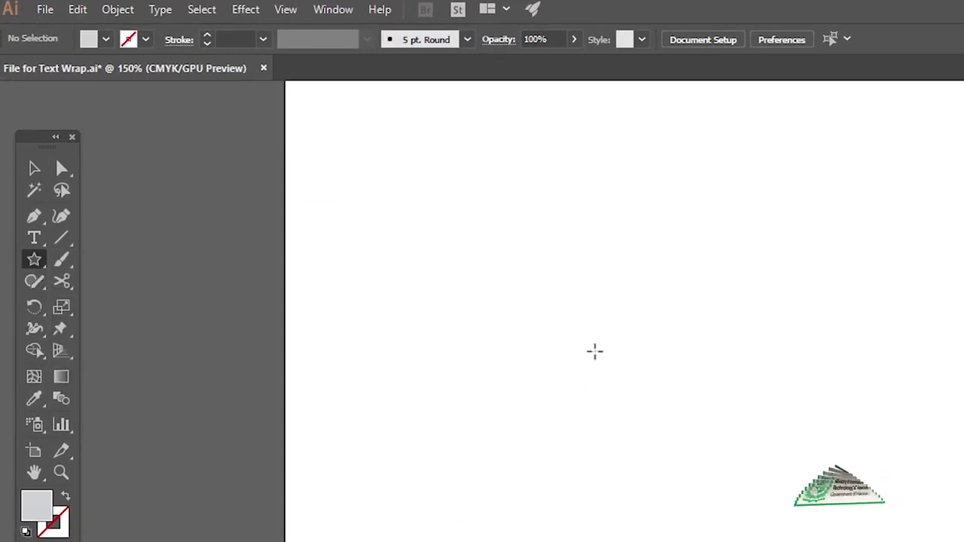
pyautogui.moveTo(594, 349); pyautogui.dragTo(736, 495)
pyautogui.press('v')
pyautogui.click(688, 200)
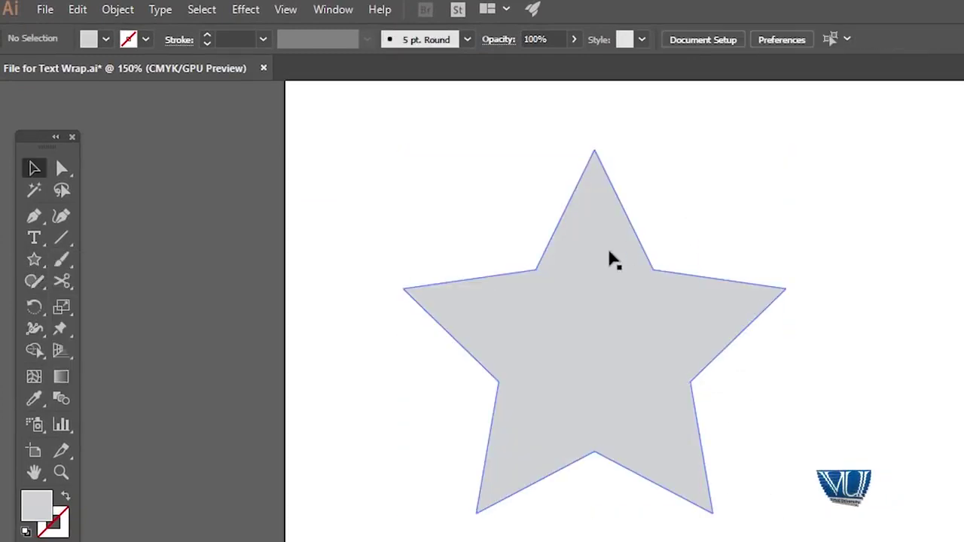
pyautogui.click(608, 258)
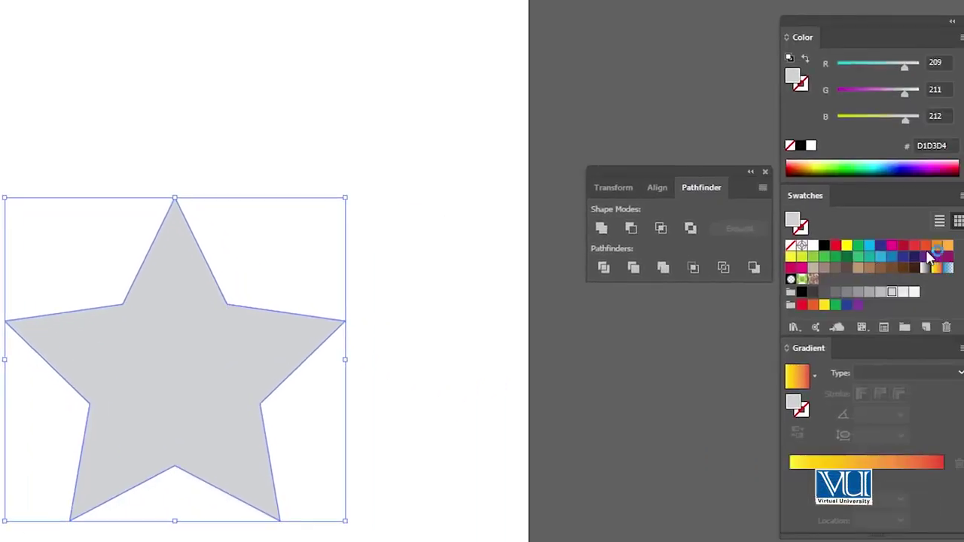
pyautogui.click(906, 246)
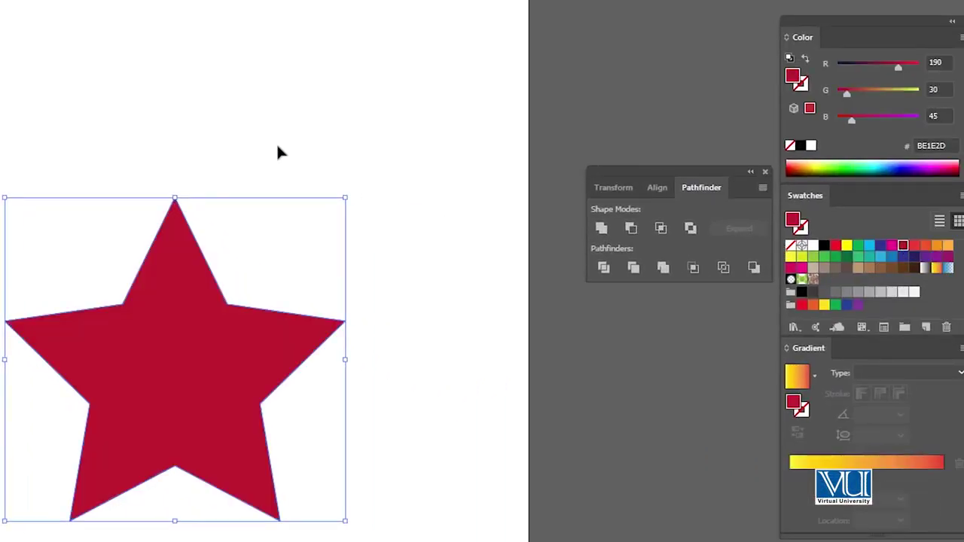
pyautogui.moveTo(197, 238); pyautogui.dragTo(181, 235)
pyautogui.moveTo(332, 198); pyautogui.dragTo(340, 187)
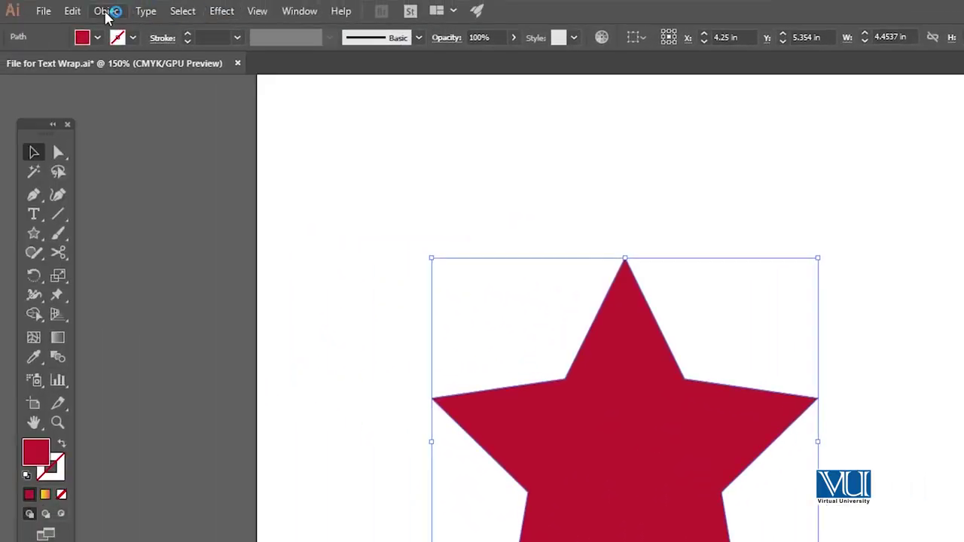
# Step: Open Warp Options for the star and preview the Arc Lower and Arc Upper styles
pyautogui.click(106, 12)
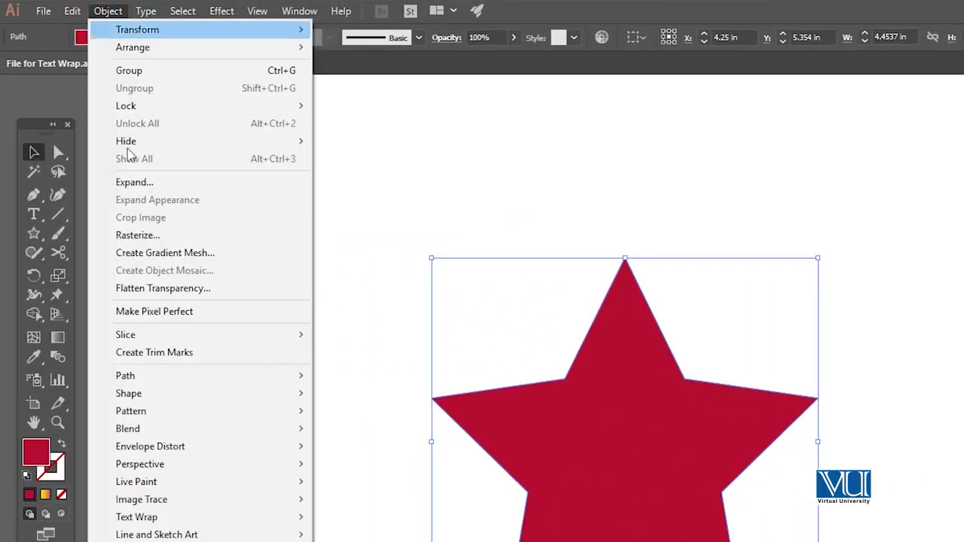
pyautogui.moveTo(72, 317)
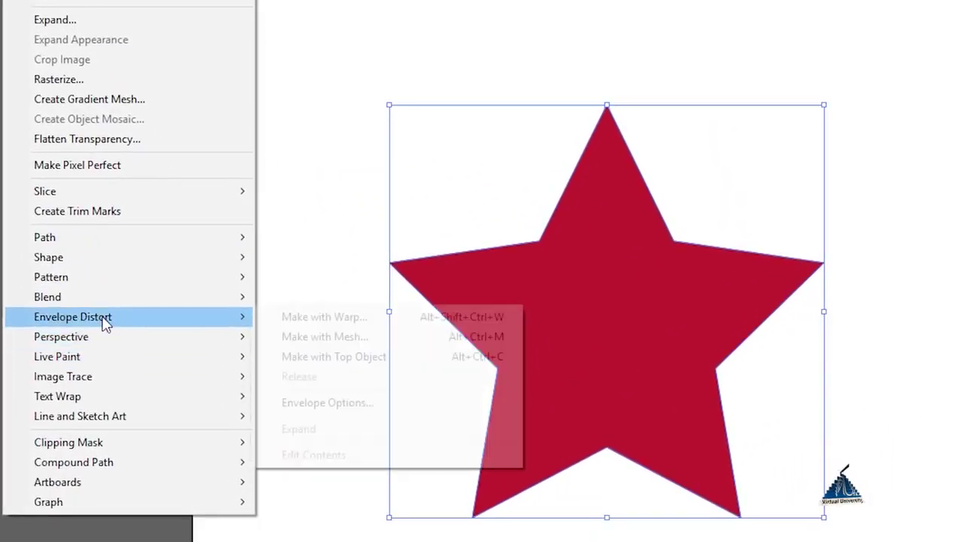
pyautogui.click(312, 320)
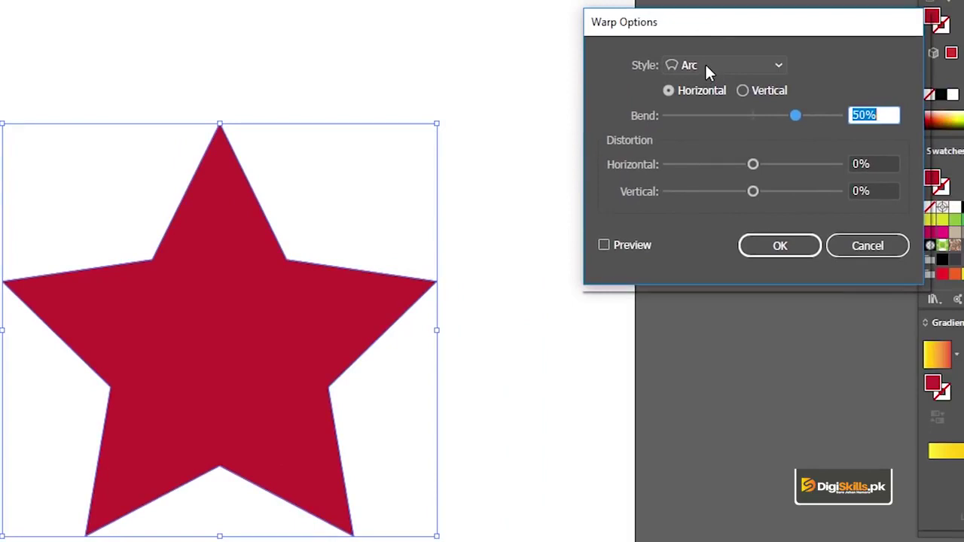
pyautogui.click(706, 65)
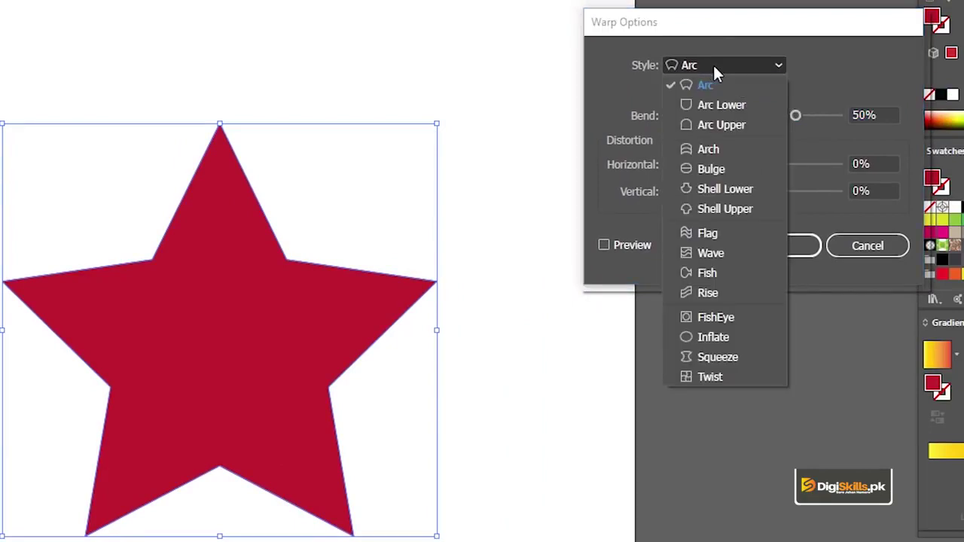
pyautogui.click(716, 107)
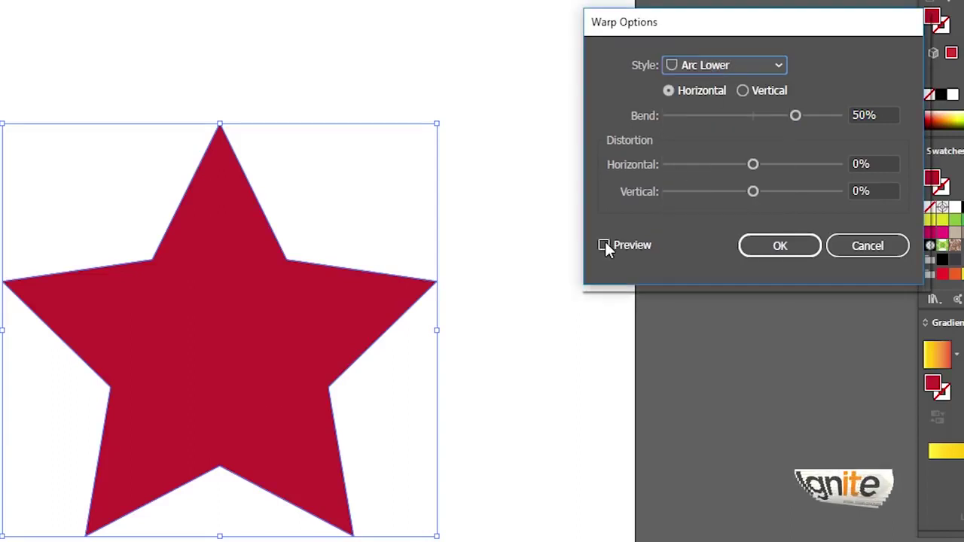
pyautogui.click(604, 245)
pyautogui.click(707, 66)
pyautogui.click(720, 121)
# Step: Preview the Arch, Bulge, Shell Lower, Shell Upper and finally Flag warp styles
pyautogui.click(710, 76)
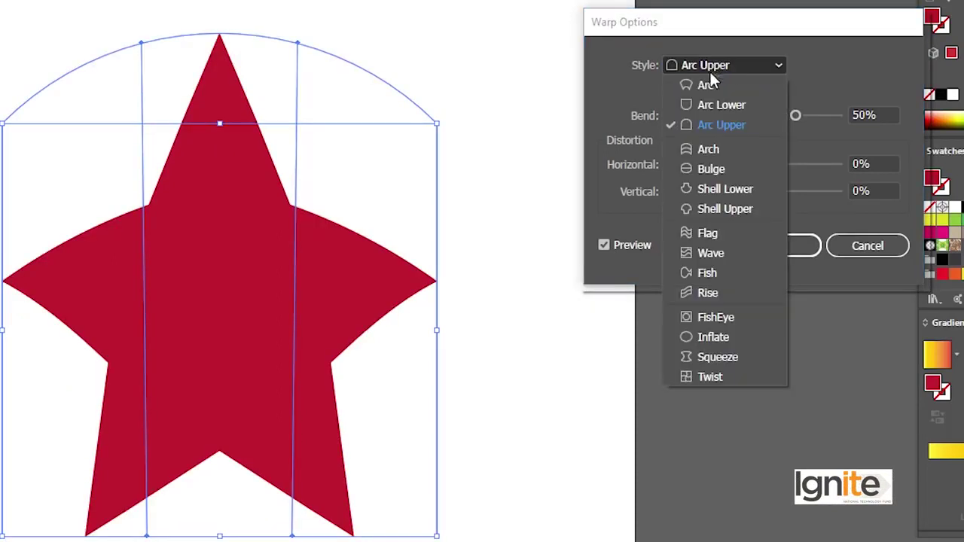
pyautogui.click(713, 149)
pyautogui.click(708, 69)
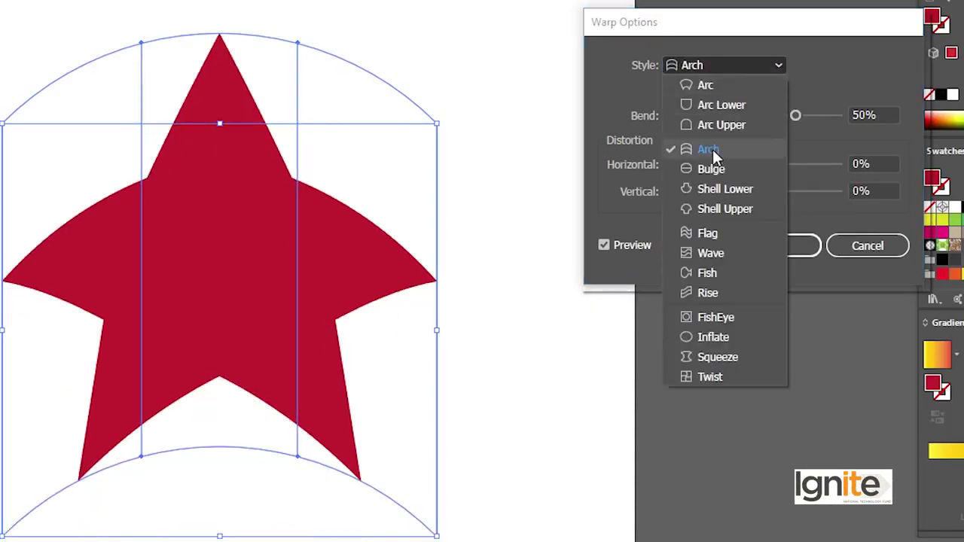
pyautogui.click(714, 168)
pyautogui.click(706, 66)
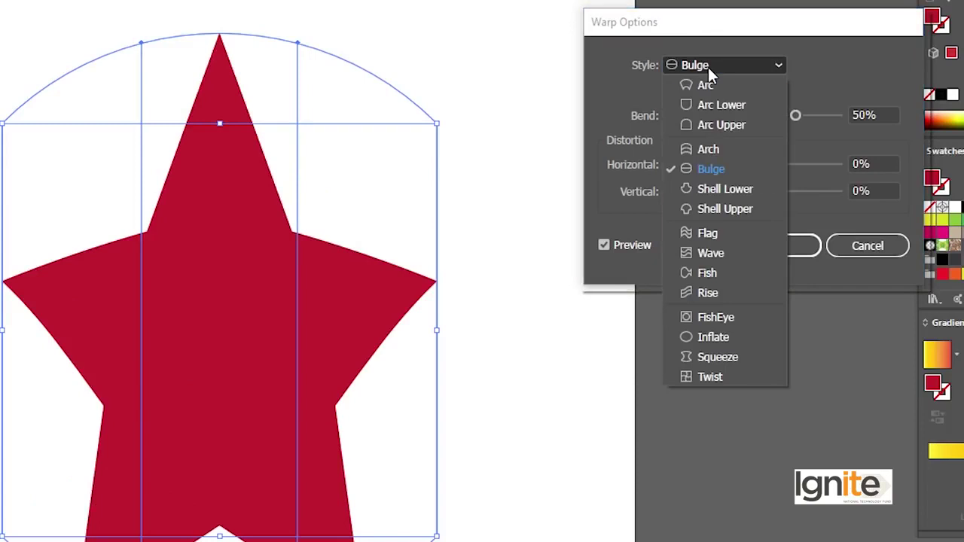
pyautogui.click(717, 195)
pyautogui.click(710, 66)
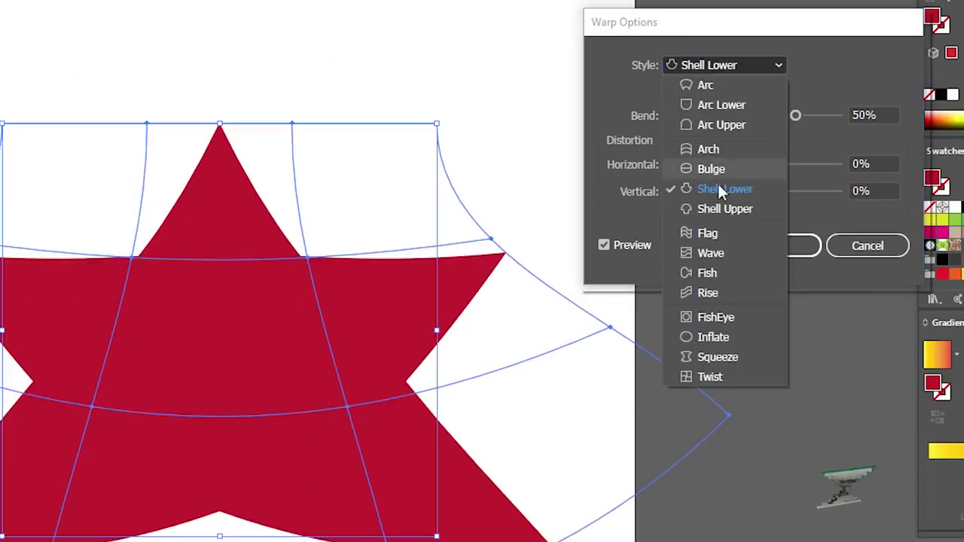
pyautogui.click(721, 210)
pyautogui.click(728, 70)
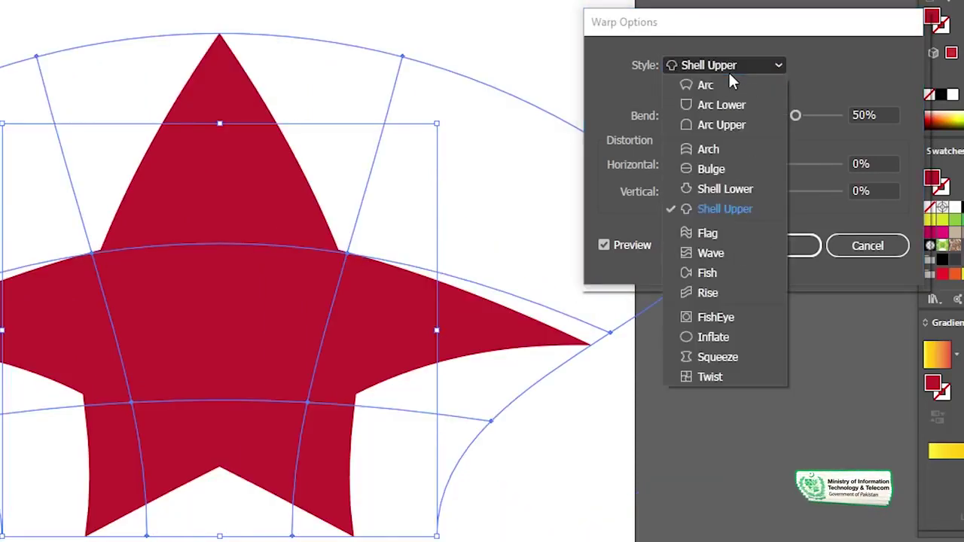
pyautogui.click(720, 233)
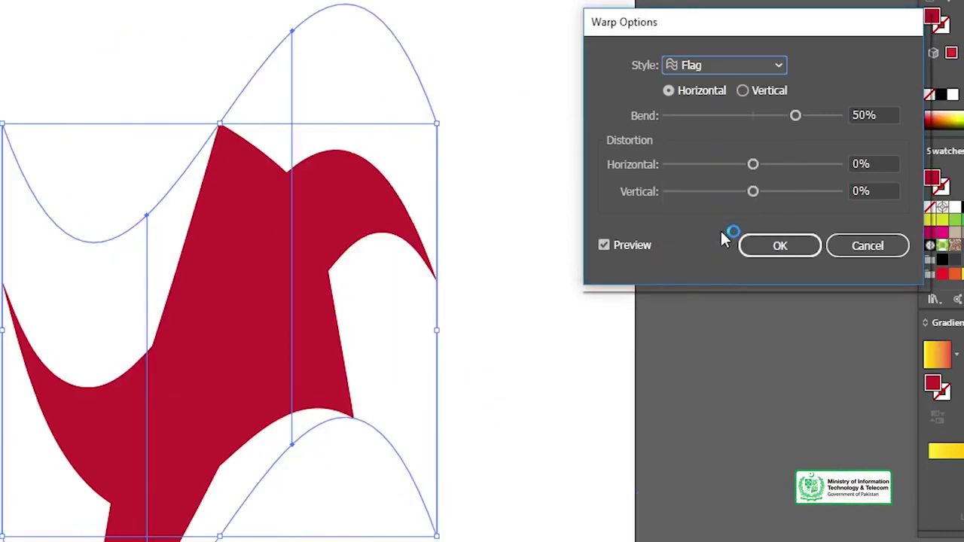
# Step: Tune the star's Flag warp to Vertical, -13% bend, 4% horizontal and 3% vertical distortion
pyautogui.moveTo(795, 115); pyautogui.dragTo(706, 114)
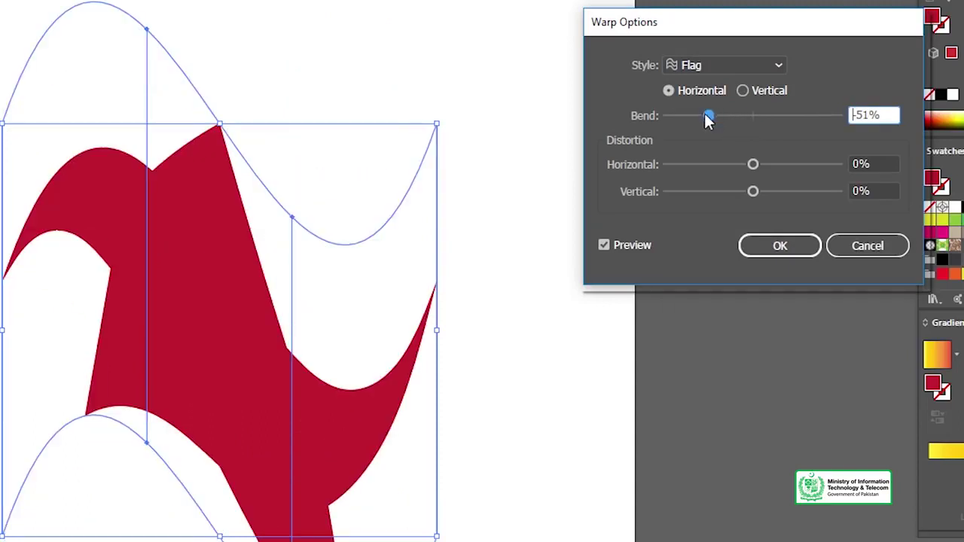
pyautogui.moveTo(773, 120); pyautogui.dragTo(806, 120)
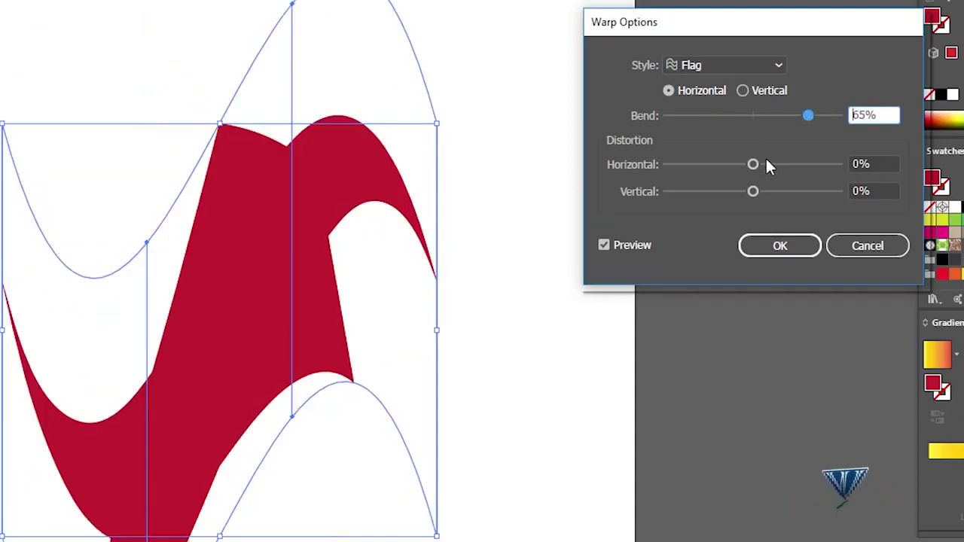
pyautogui.moveTo(752, 164); pyautogui.dragTo(783, 166)
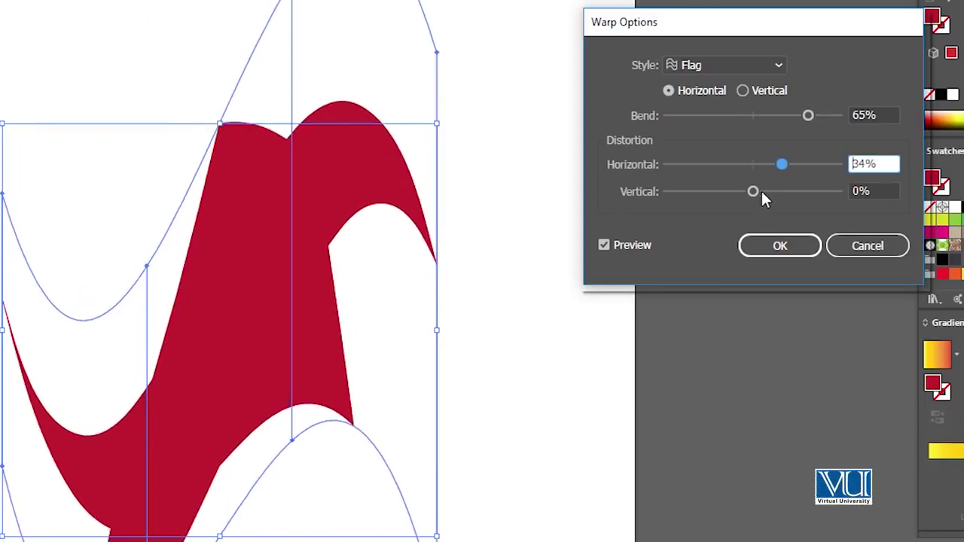
pyautogui.moveTo(746, 193); pyautogui.dragTo(761, 166)
pyautogui.click(742, 91)
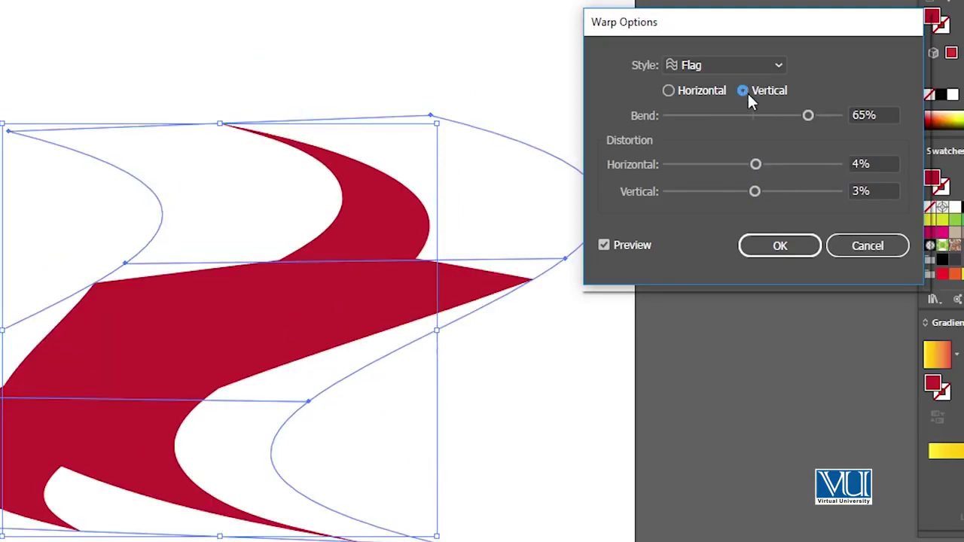
pyautogui.moveTo(790, 119); pyautogui.dragTo(743, 119)
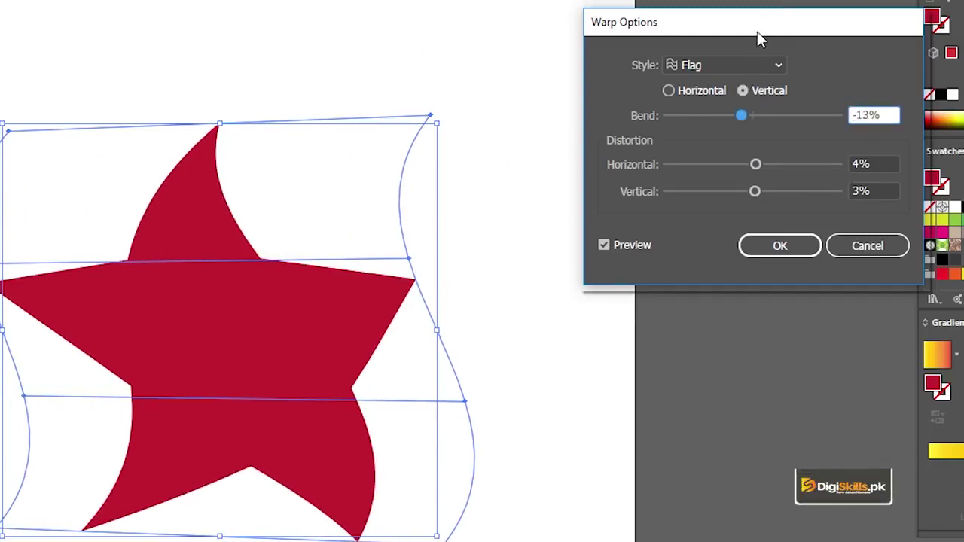
pyautogui.moveTo(758, 33); pyautogui.dragTo(758, 19)
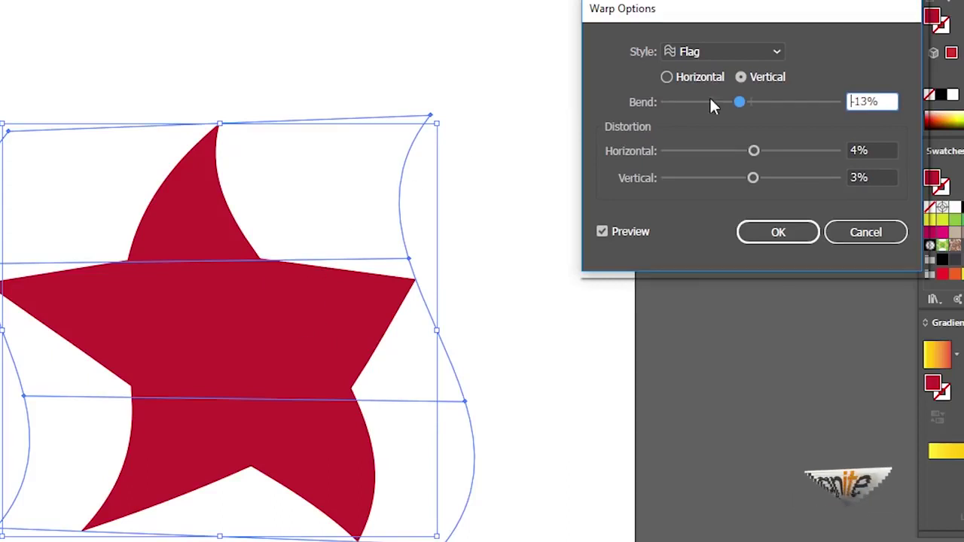
# Step: Preview the Wave warp at 43% bend, then horizontal Fish at 64% bend
pyautogui.click(723, 53)
pyautogui.click(716, 236)
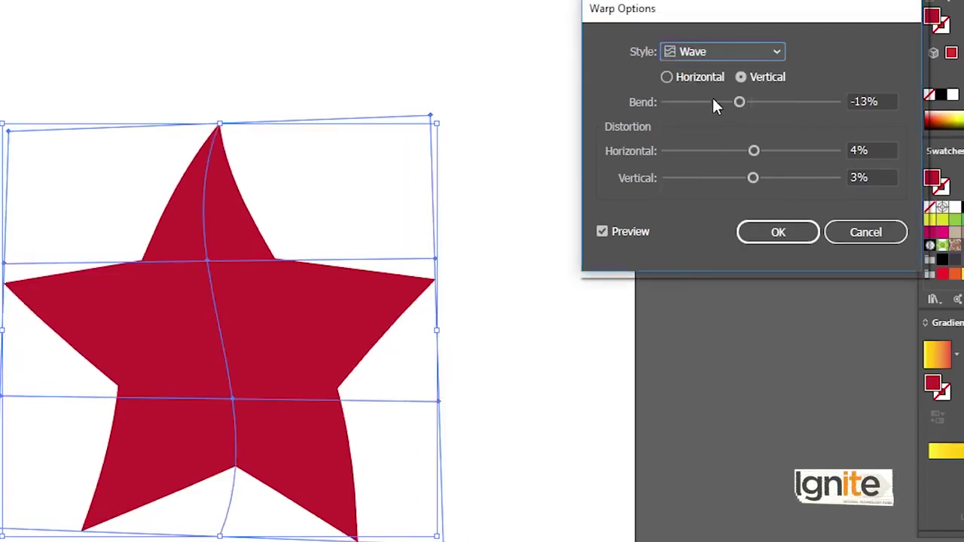
pyautogui.moveTo(743, 114); pyautogui.dragTo(788, 111)
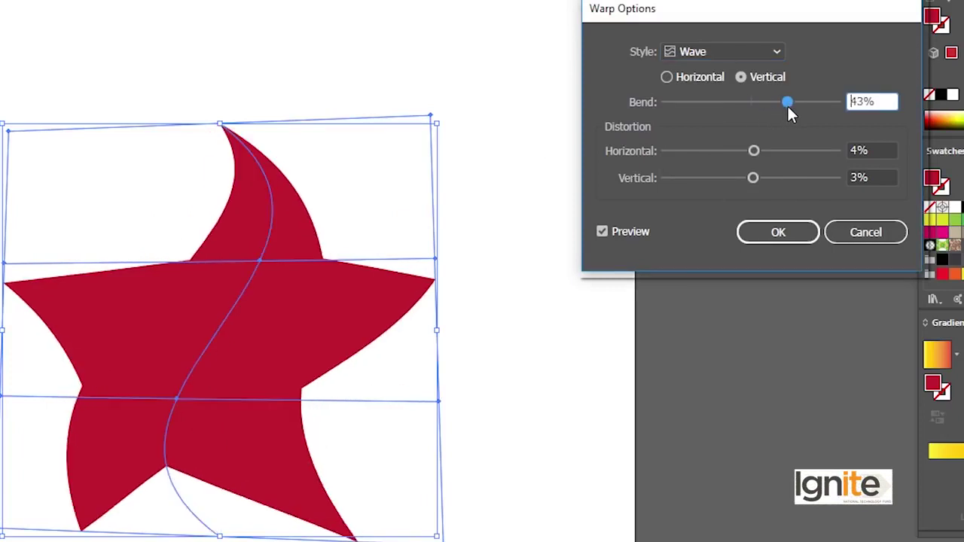
pyautogui.click(727, 58)
pyautogui.click(721, 256)
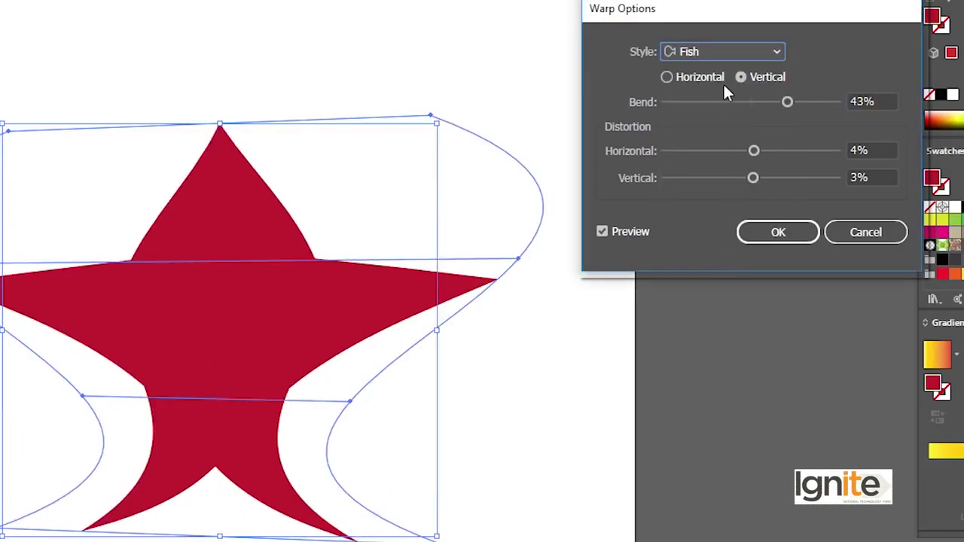
pyautogui.click(667, 77)
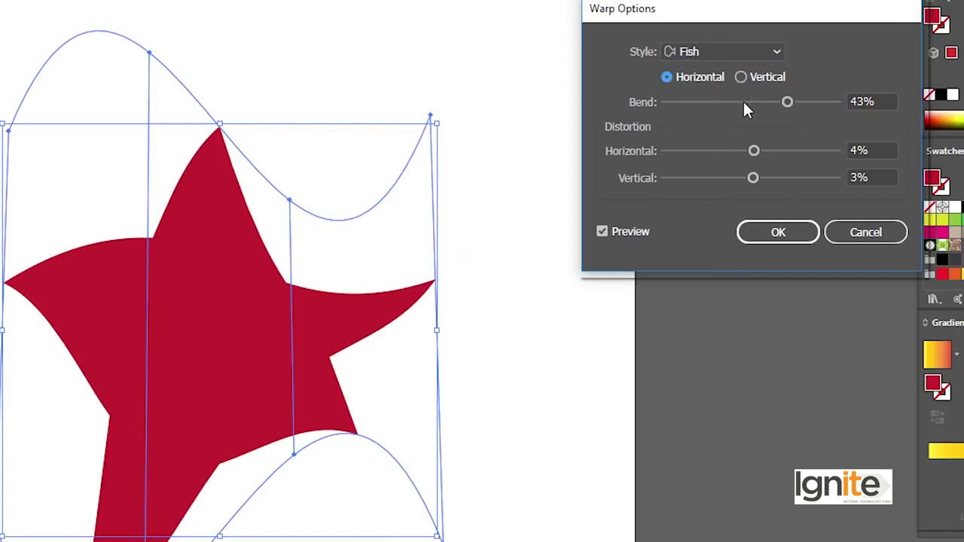
pyautogui.moveTo(794, 105); pyautogui.dragTo(808, 102)
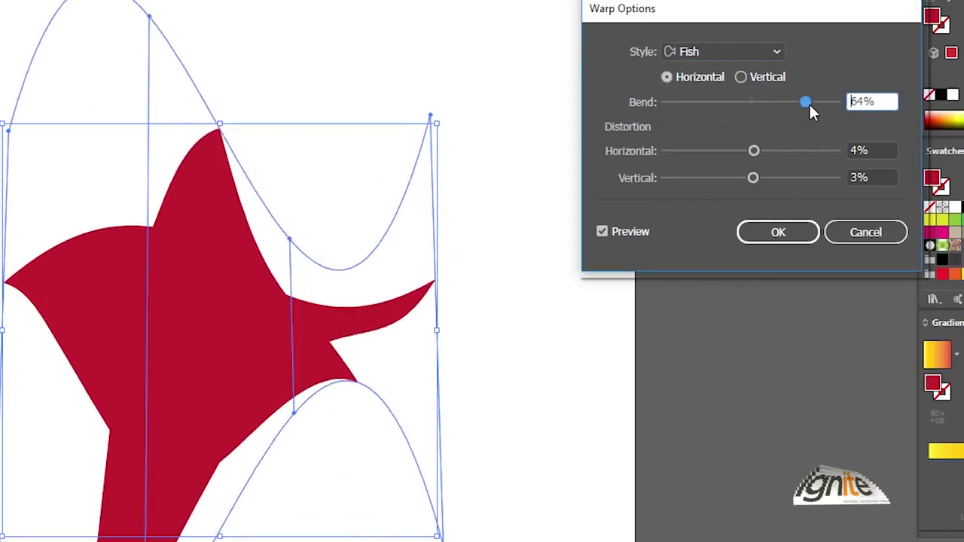
# Step: Preview Rise, then FishEye at 69% bend with horizontal distortion returned to 3%
pyautogui.click(735, 51)
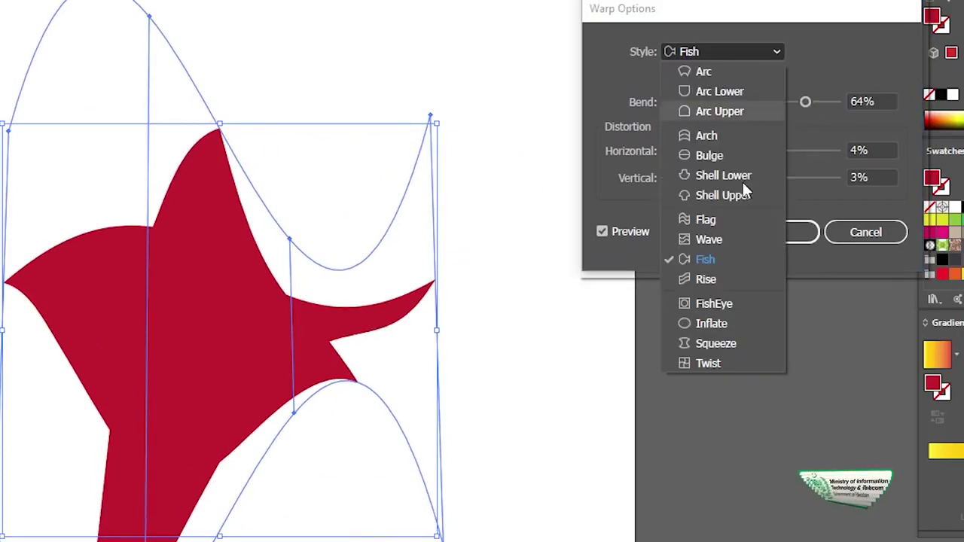
pyautogui.click(681, 275)
pyautogui.click(709, 49)
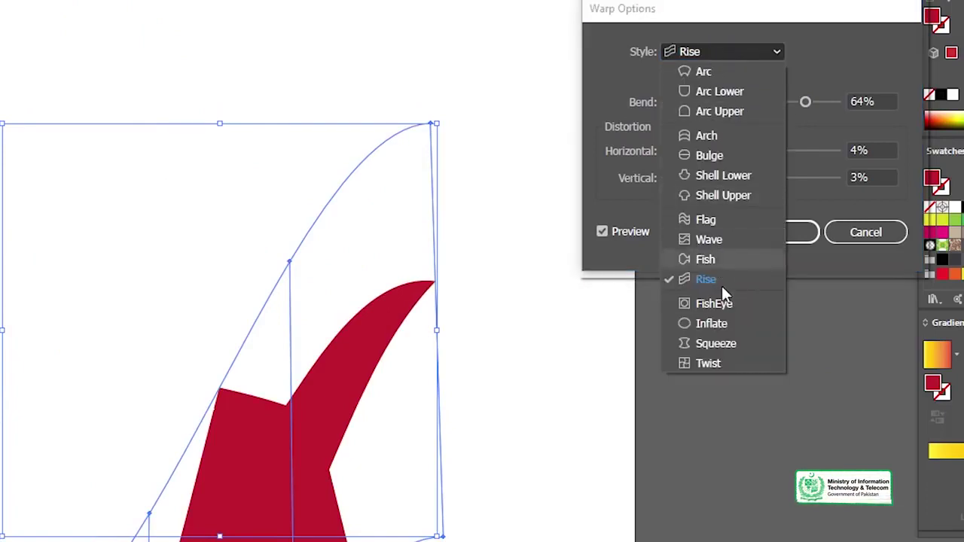
pyautogui.click(719, 295)
pyautogui.moveTo(801, 104); pyautogui.dragTo(797, 105)
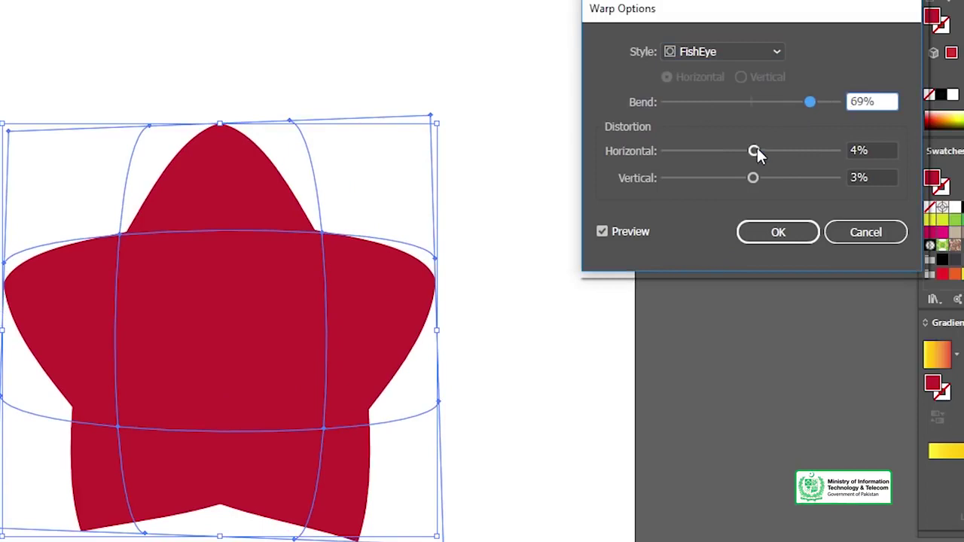
pyautogui.moveTo(753, 150); pyautogui.dragTo(717, 156)
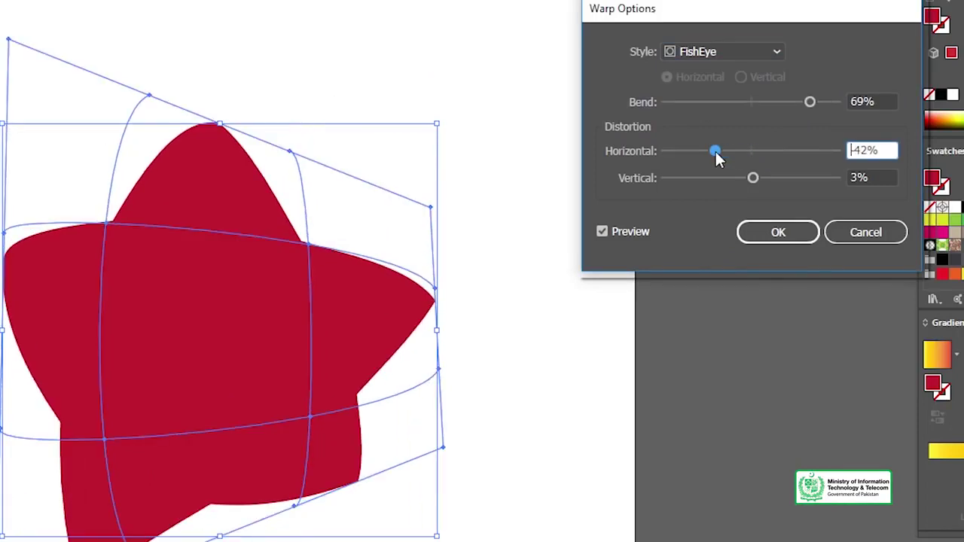
pyautogui.moveTo(711, 150); pyautogui.dragTo(753, 154)
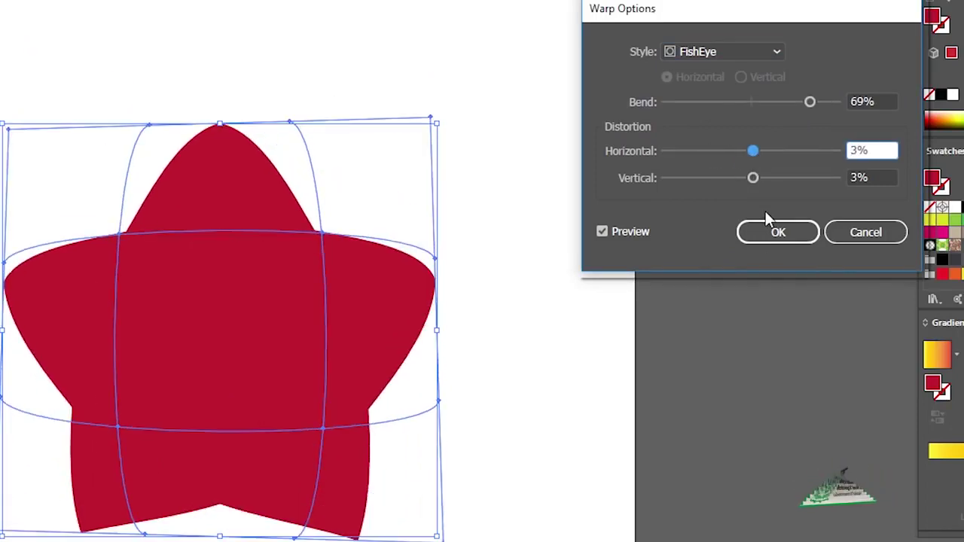
# Step: Preview Inflate, then settle on the Arc warp style for the star
pyautogui.click(717, 53)
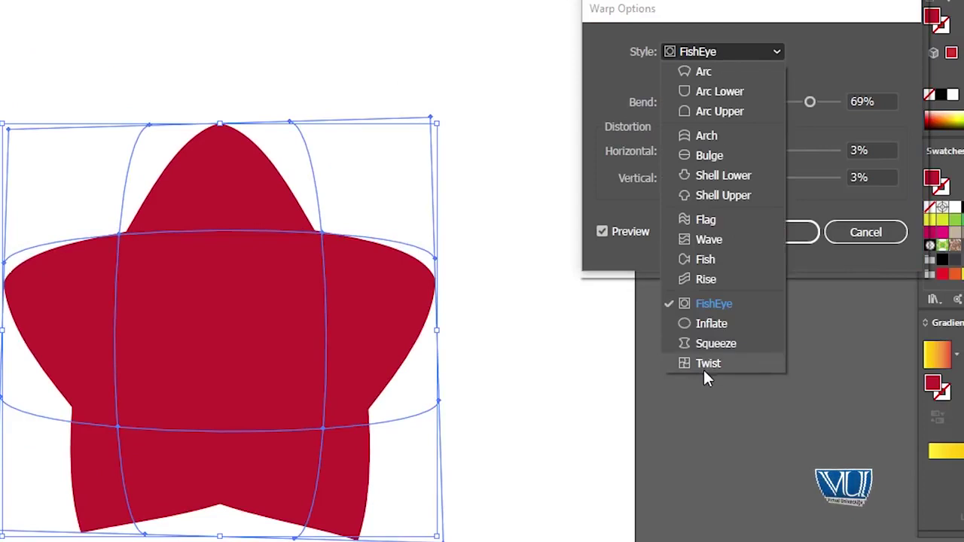
pyautogui.click(713, 324)
pyautogui.click(711, 53)
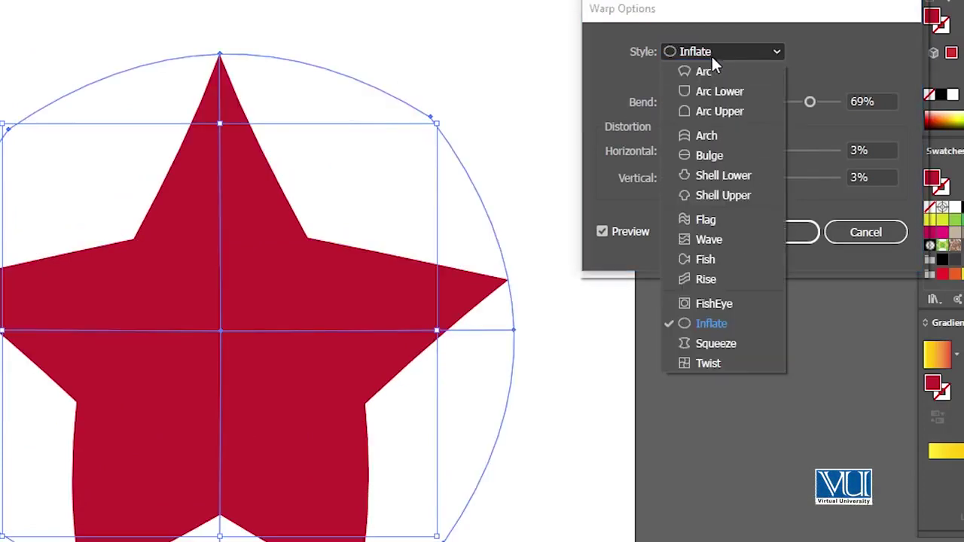
pyautogui.click(717, 71)
pyautogui.click(768, 230)
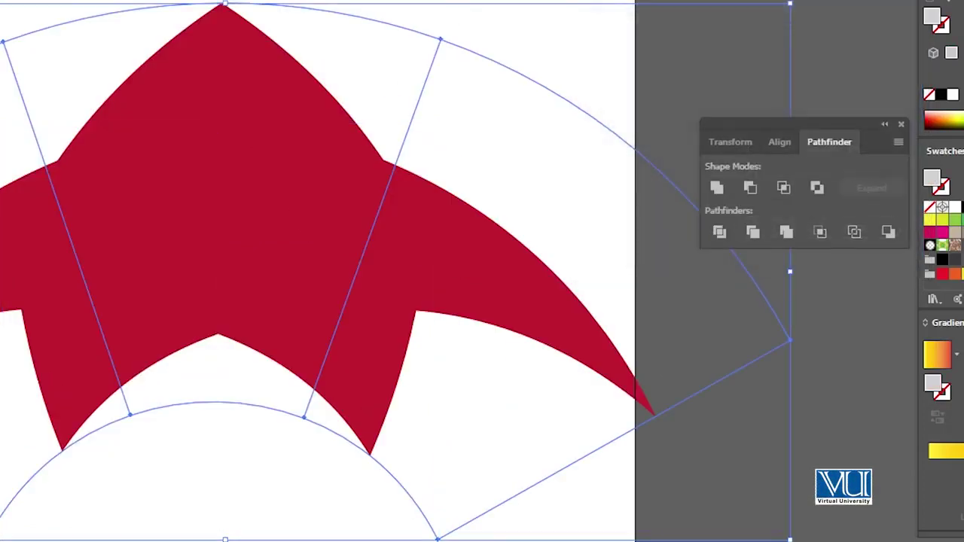